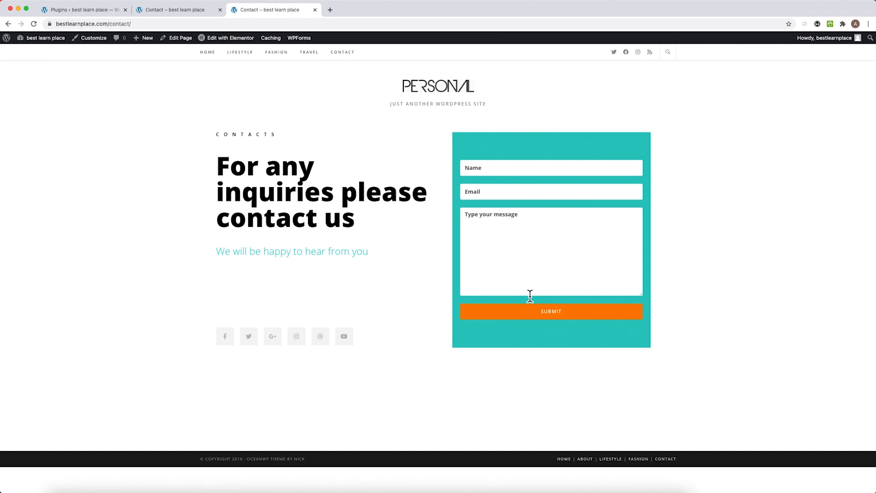
- Search the WordPress plugin directory for "contact form 7", then install and activate the Contact Form 7 plugin
click(201, 9)
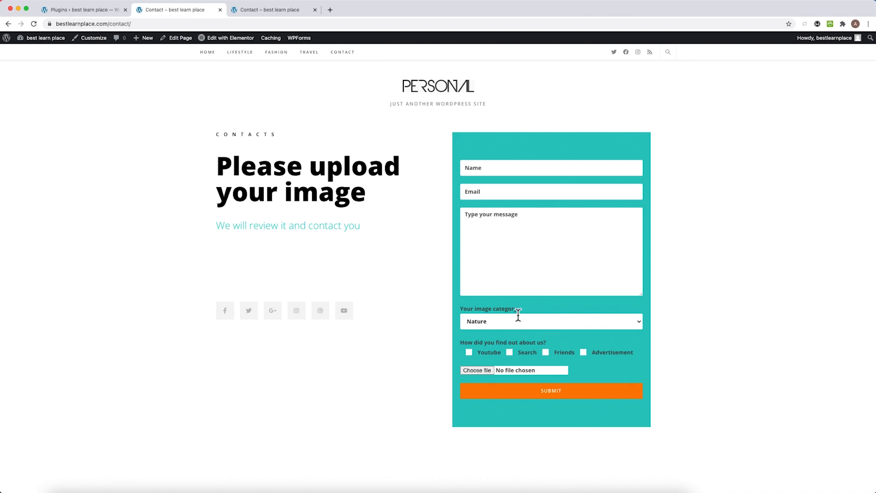
click(75, 7)
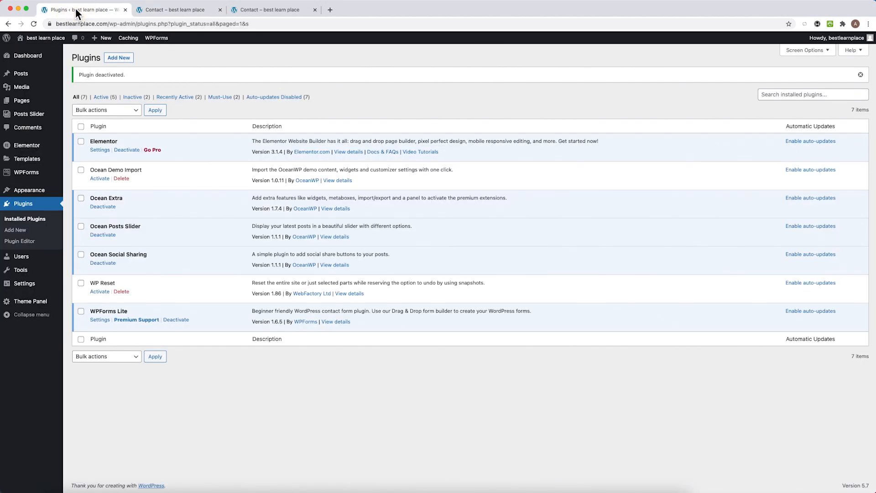
click(36, 208)
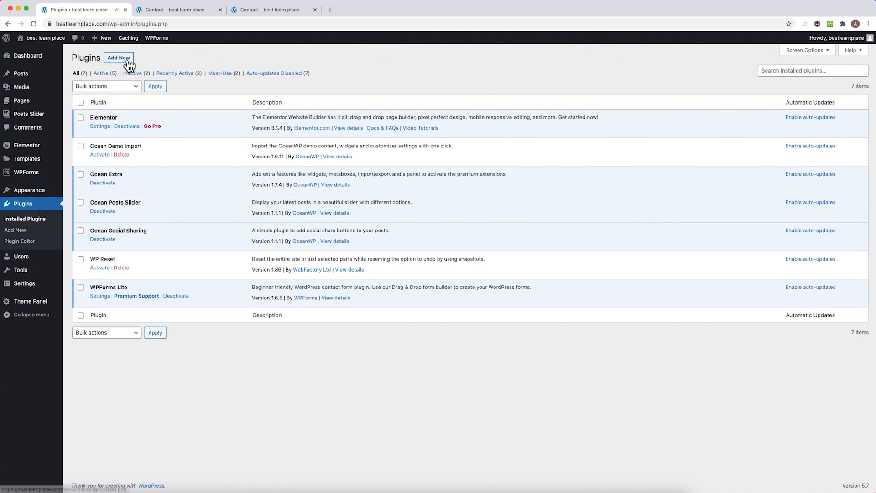
click(120, 58)
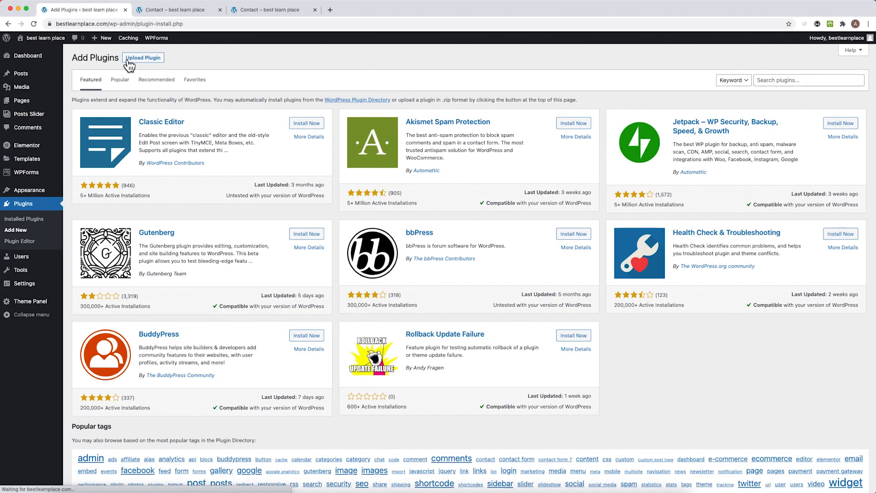
click(774, 80)
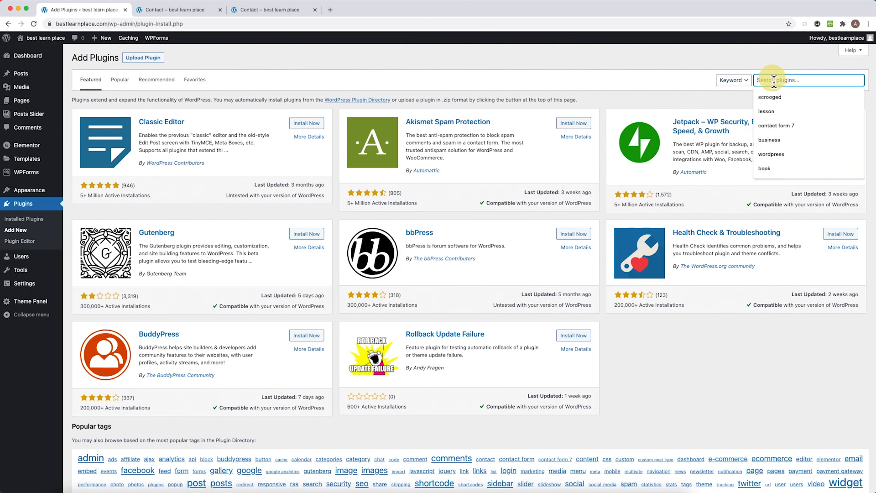
text(contact form 7)
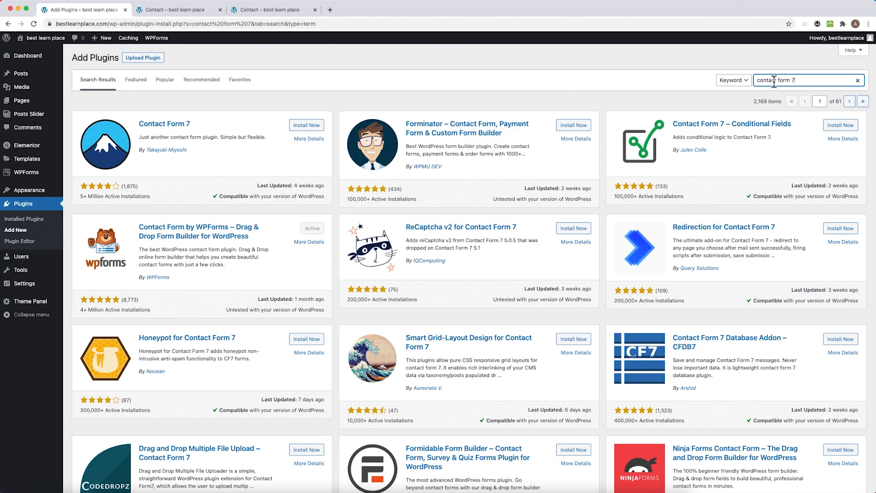
click(306, 125)
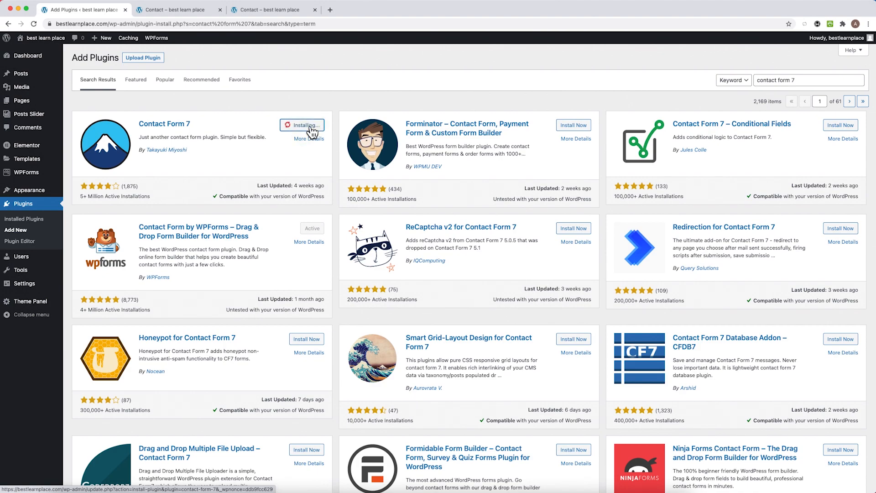
click(311, 126)
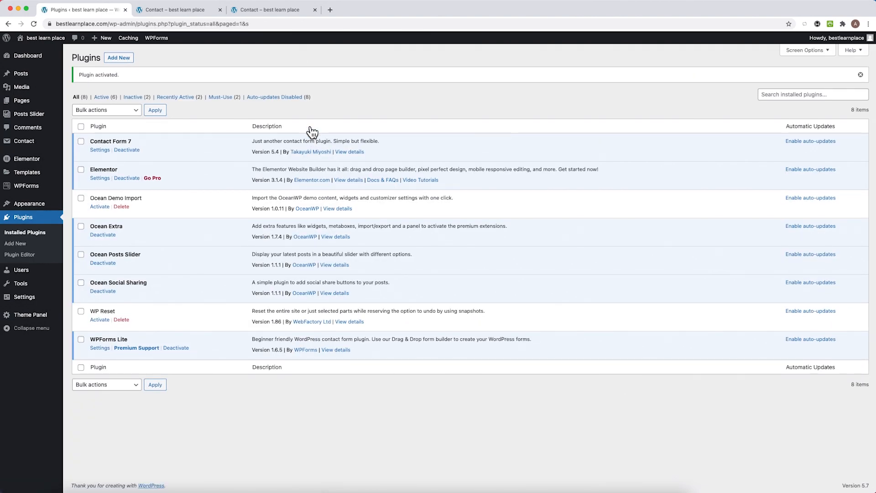
- Open the list of contact forms and copy the shortcode of Contact form 1
mouse_move(31, 145)
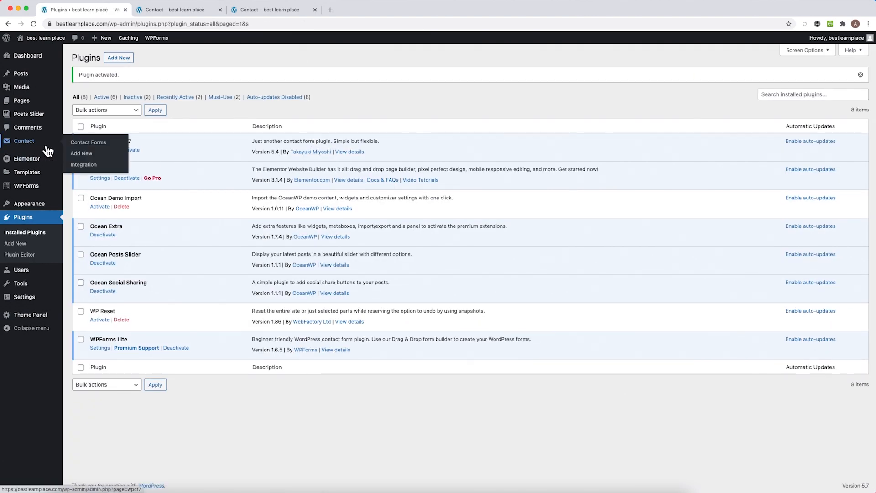
click(95, 147)
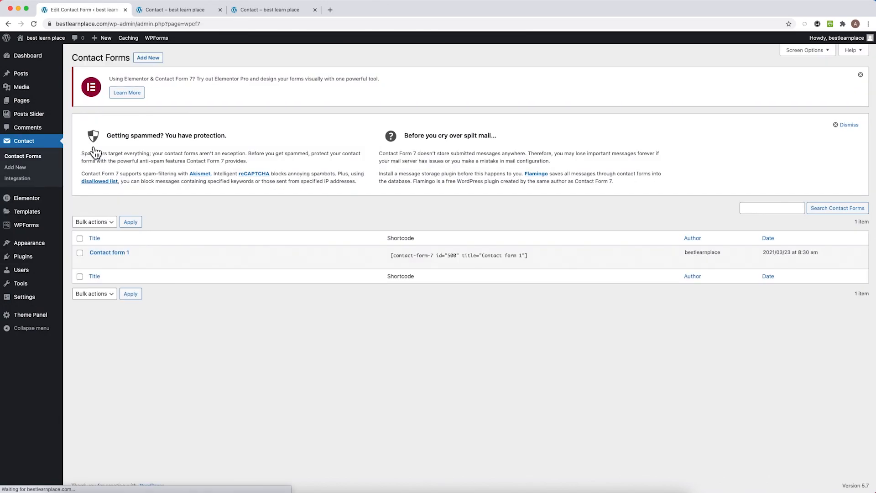
mouse_move(137, 251)
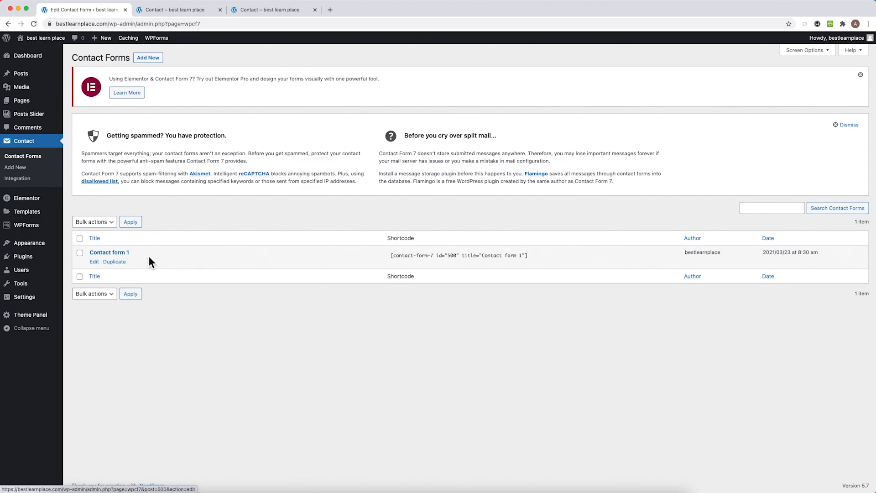
drag(400, 259, 534, 260)
click(530, 271)
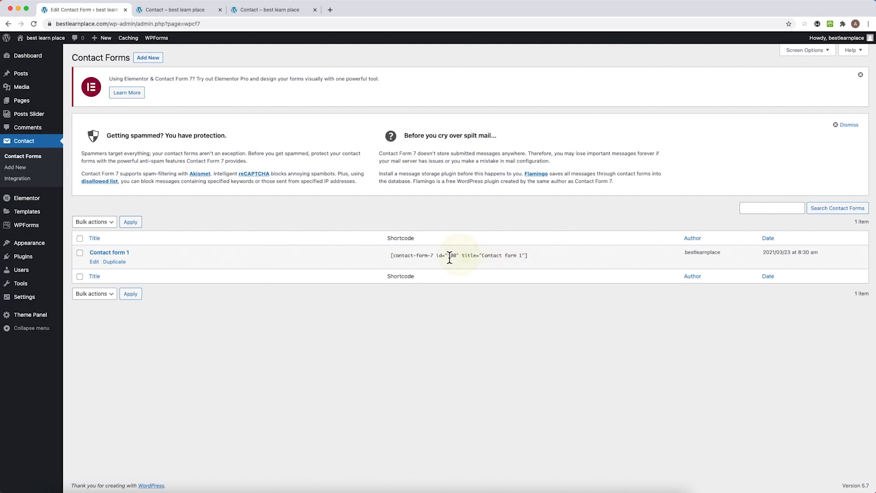
click(393, 257)
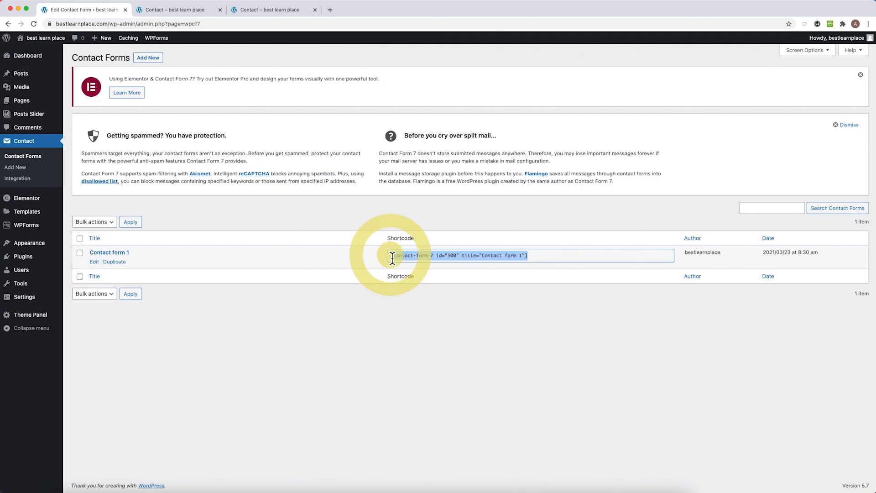
right_click(393, 257)
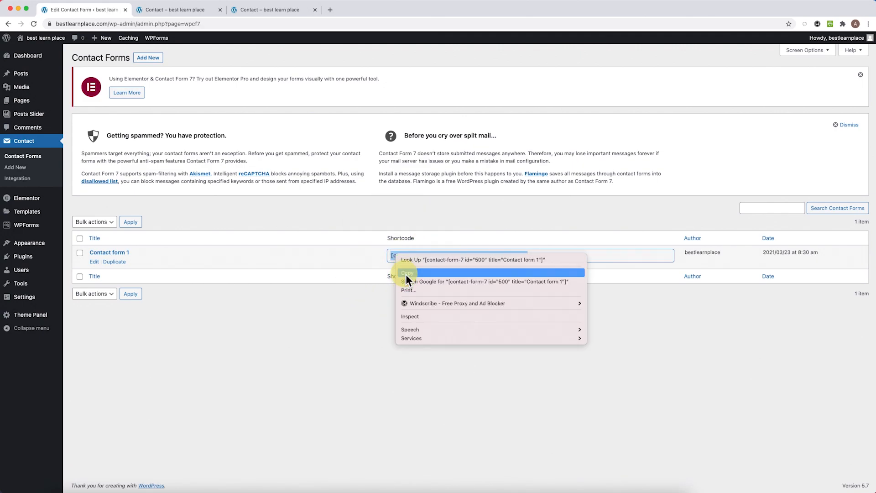
click(406, 275)
- Open the site's Pages list in a new browser tab and open the Contact page for editing
mouse_move(36, 107)
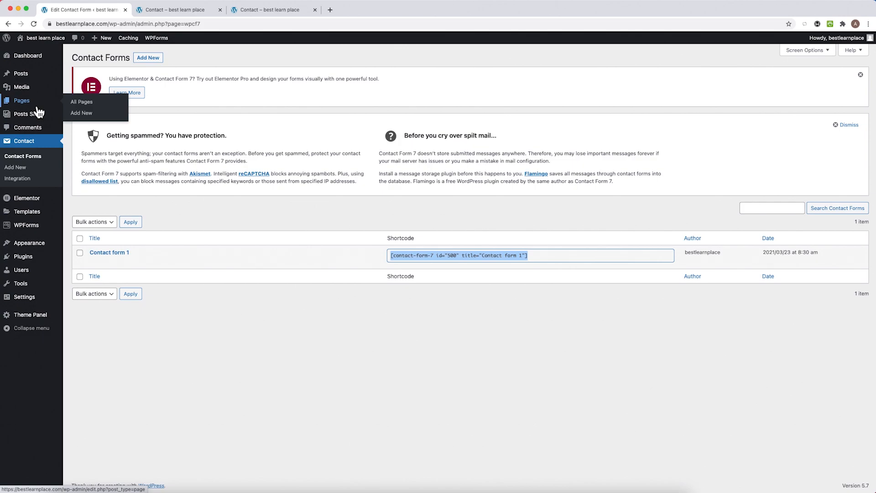
right_click(59, 102)
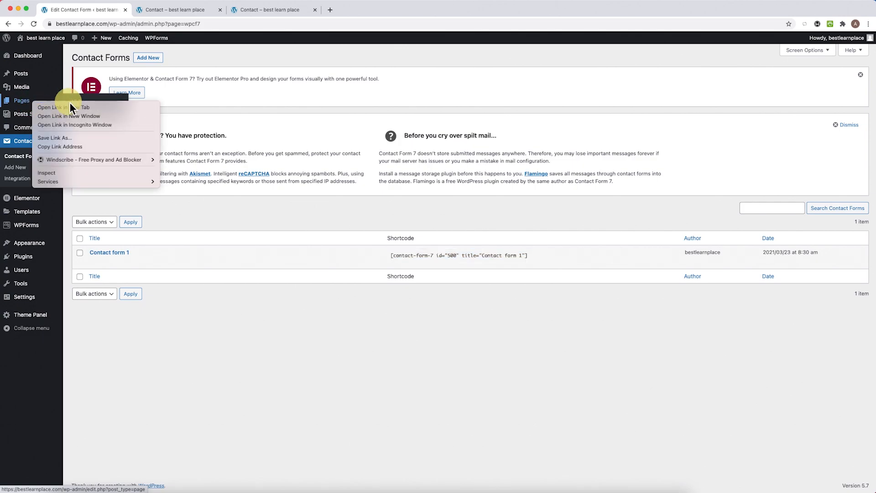
click(70, 107)
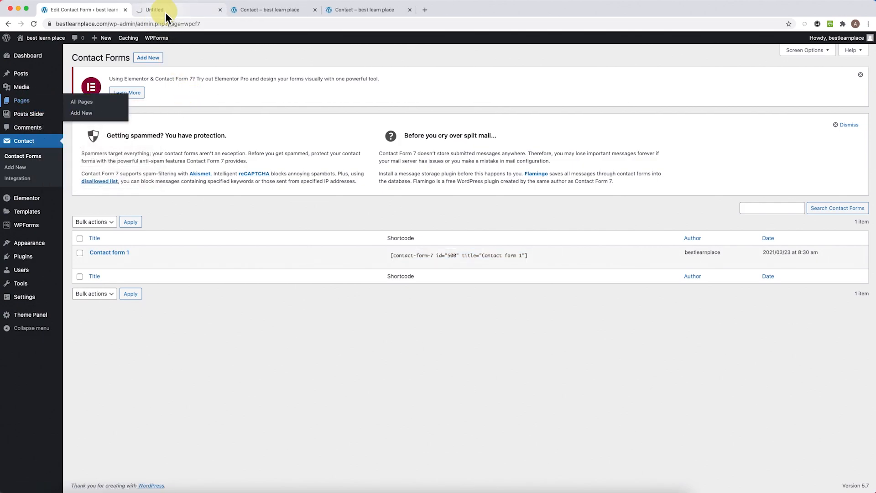
click(165, 13)
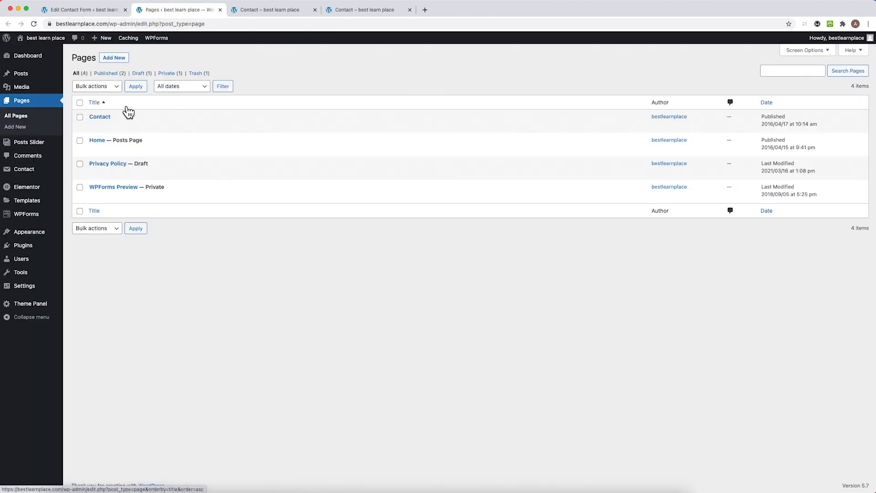
click(104, 120)
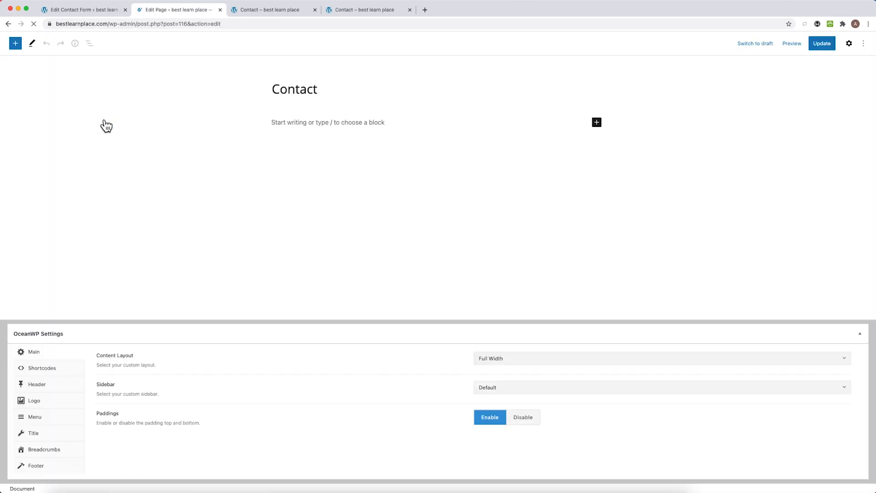
- Add a Shortcode block containing the copied Contact form 1 shortcode to the Contact page and update the page
click(598, 124)
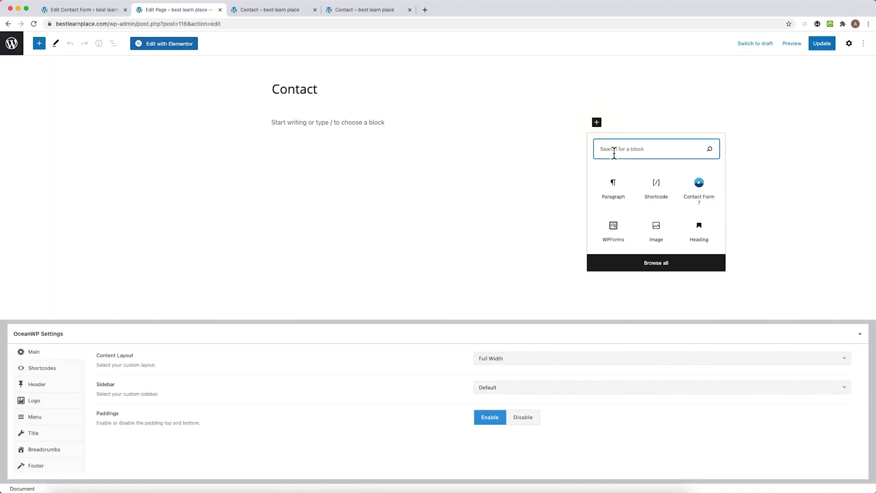
text(shortco)
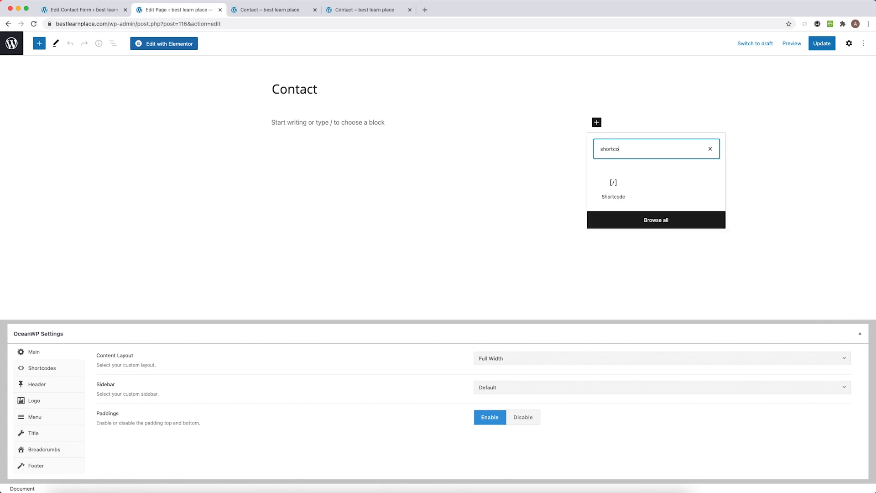
click(619, 188)
click(350, 145)
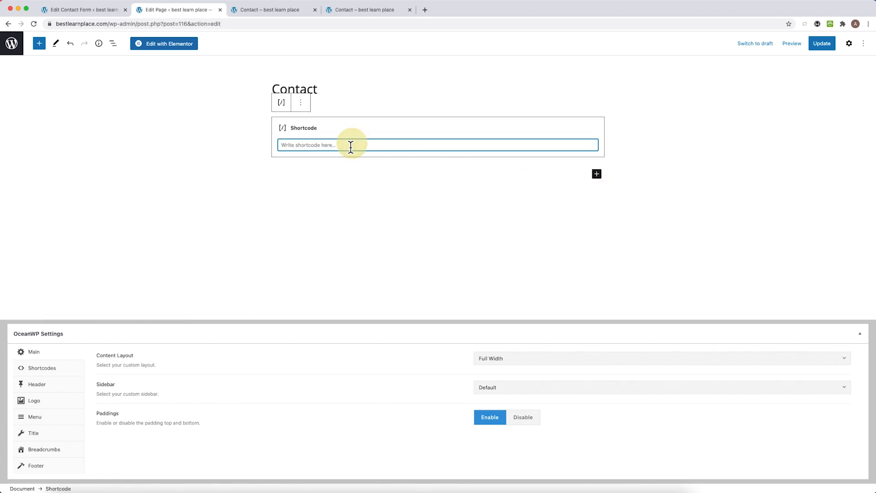
key(super+v)
click(824, 45)
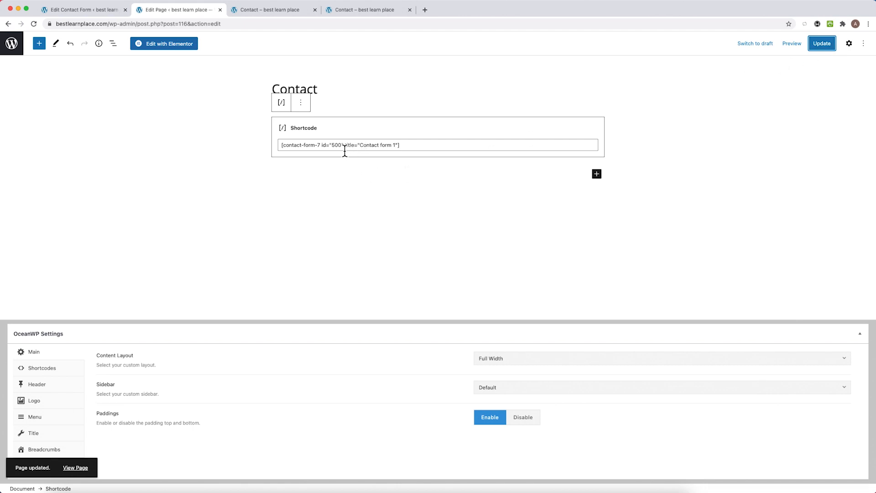
- Remove the title attribute from the shortcode, leaving [contact-form-7 id="500"], and update the page
click(396, 146)
drag(398, 146, 345, 147)
key(BackSpace)
key(Delete)
key(BackSpace)
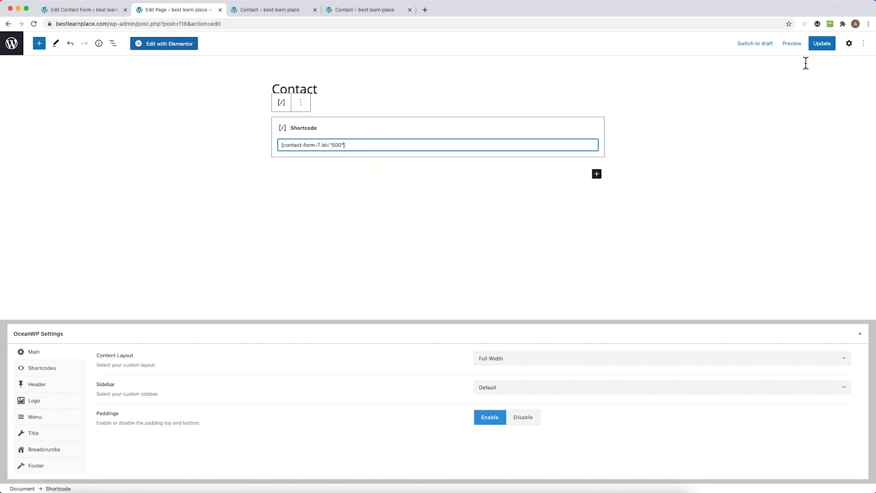
click(832, 44)
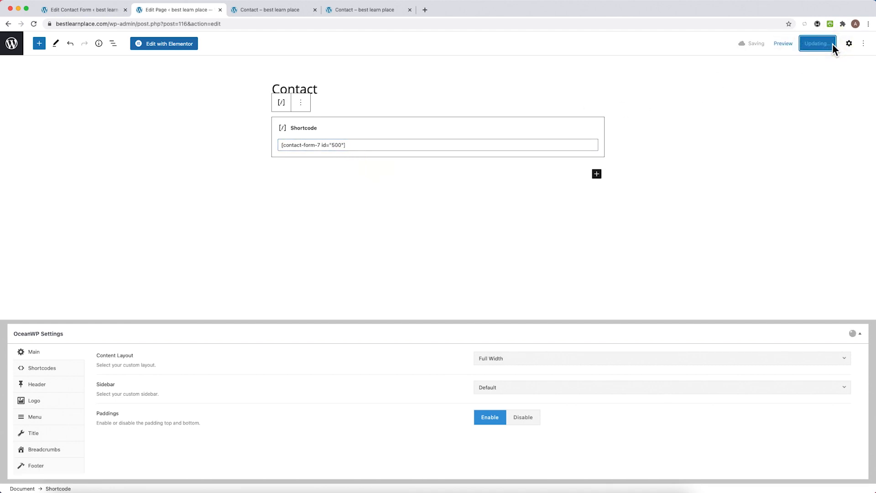
- Open Contact form 1 in the form editor and preview the Contact page in a new tab
click(102, 11)
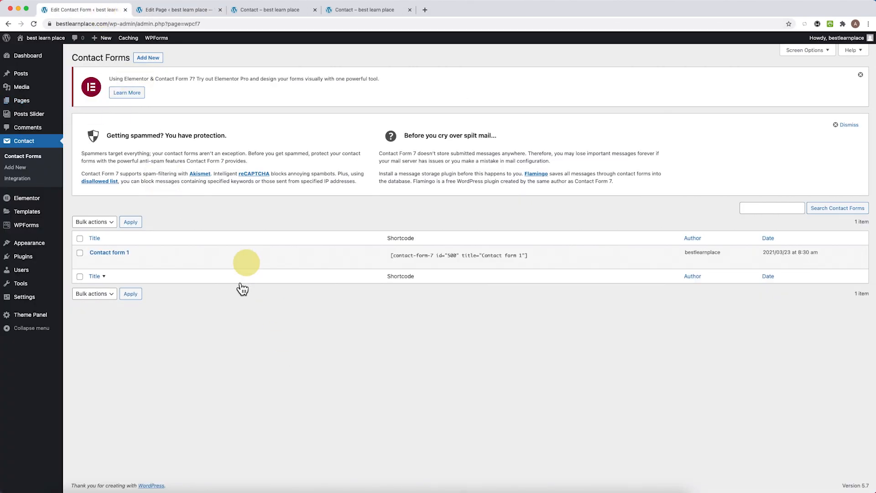
click(128, 255)
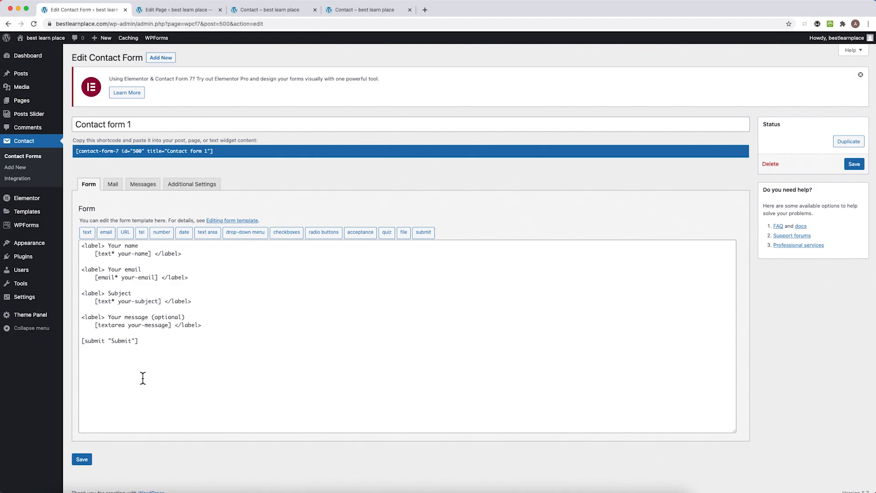
click(185, 9)
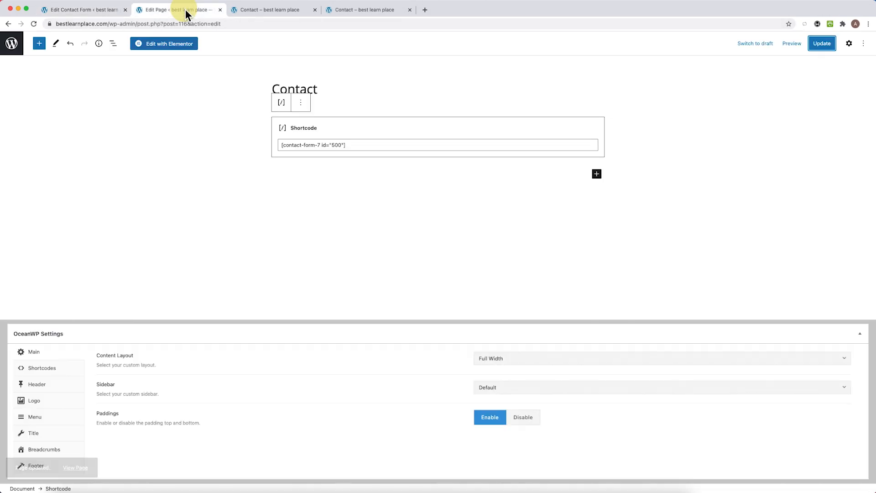
click(792, 44)
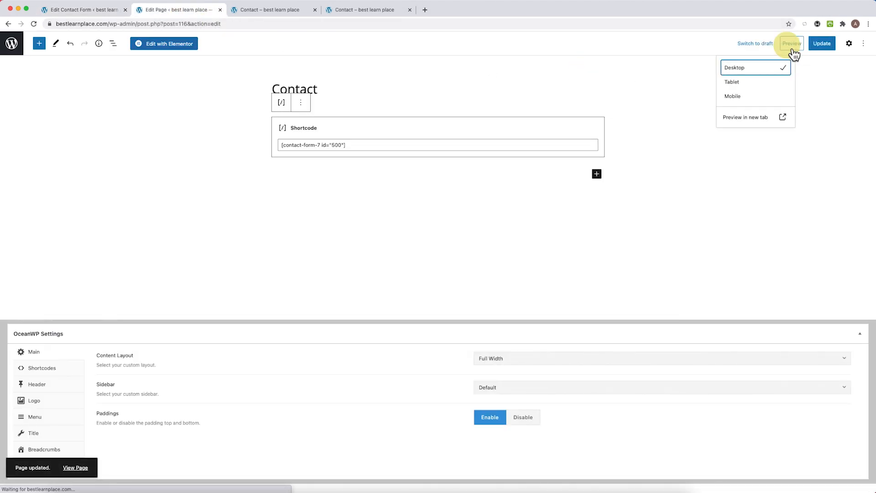
click(764, 121)
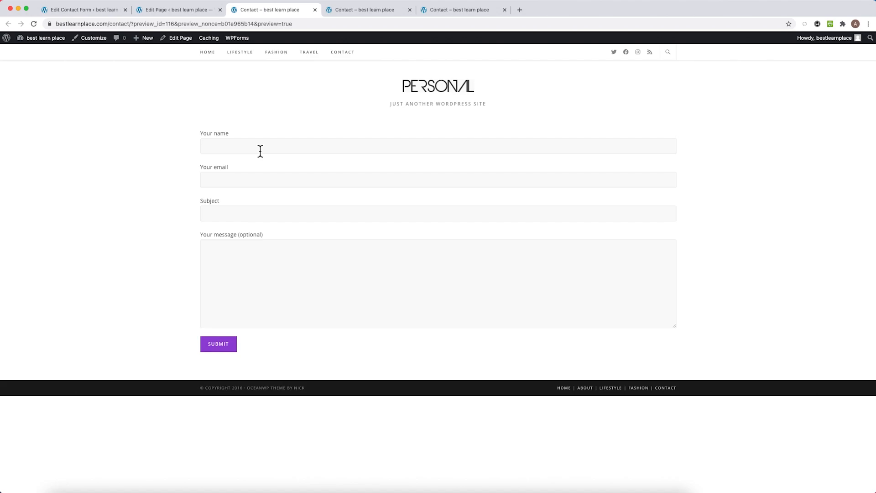
- Strip the label tags, "Your name" text and indentation from the name field in the form template, leaving [text* your-name] followed by an empty line
click(106, 13)
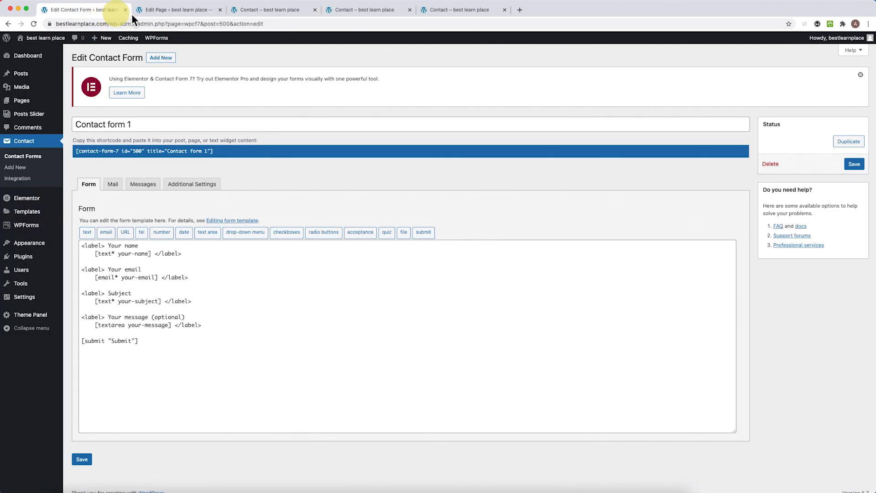
triple_click(150, 246)
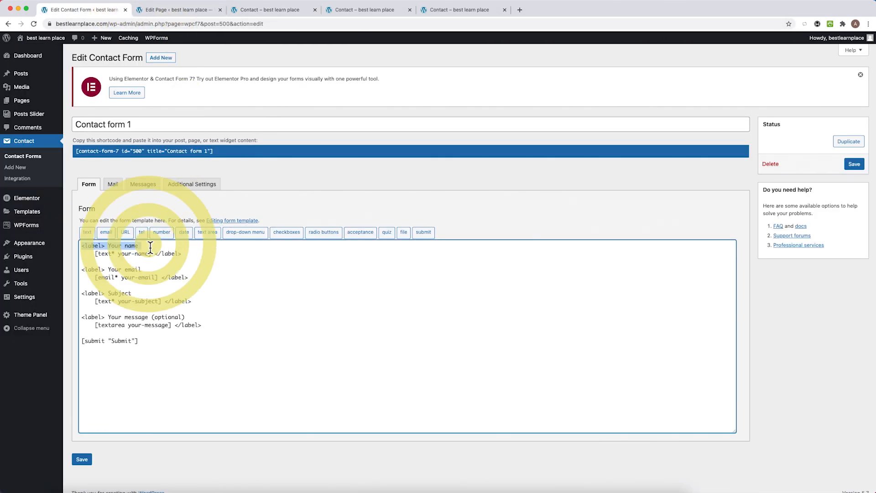
key(BackSpace)
drag(155, 246, 206, 255)
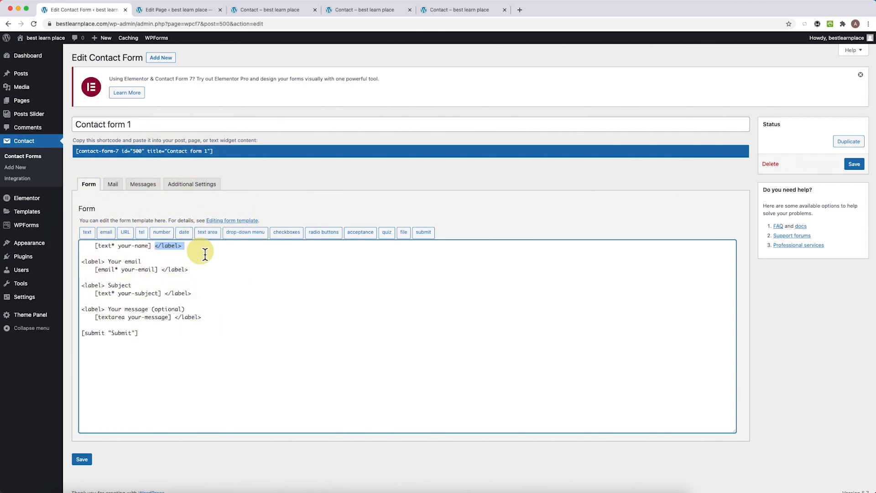
key(BackSpace)
drag(96, 249, 83, 249)
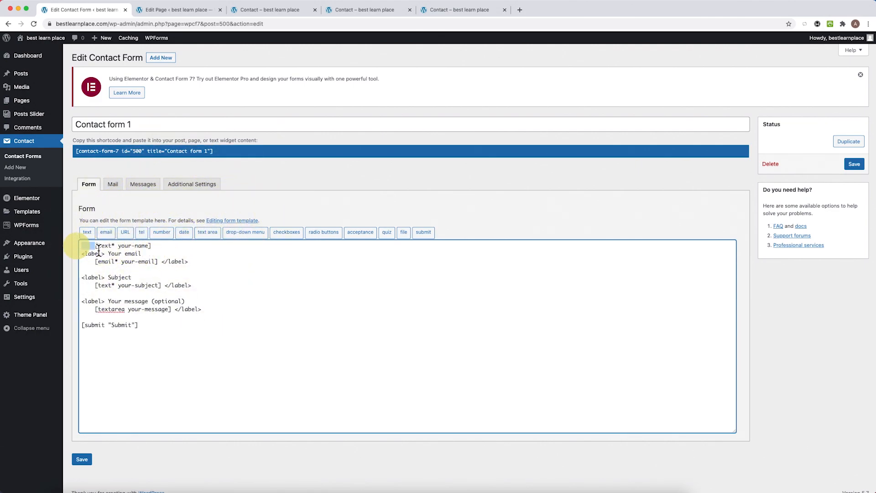
key(BackSpace)
click(156, 247)
key(Return)
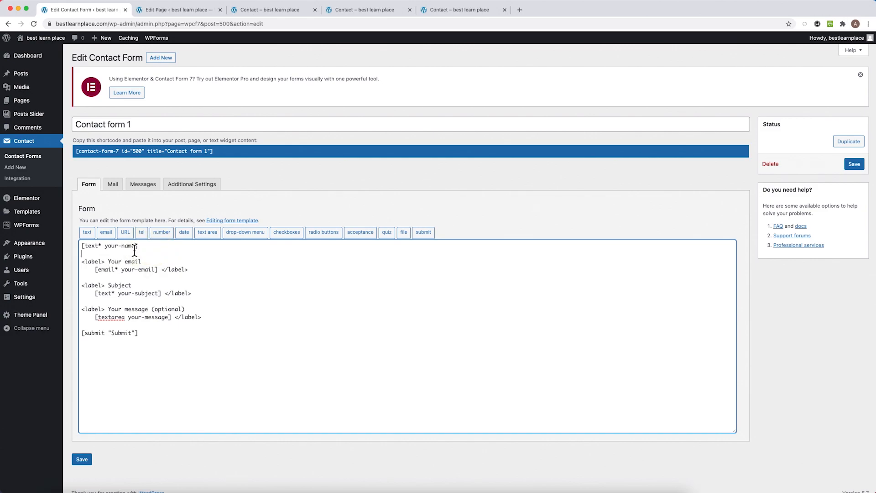
- Add the placeholder "Name" to the [text* your-name] tag in the form template and save the form
click(136, 247)
text(placeholder "")
click(82, 246)
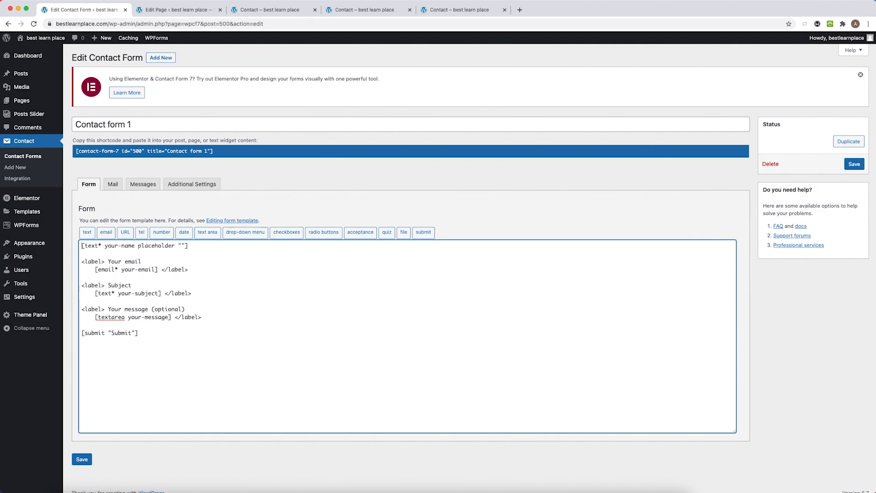
click(184, 246)
text(Name)
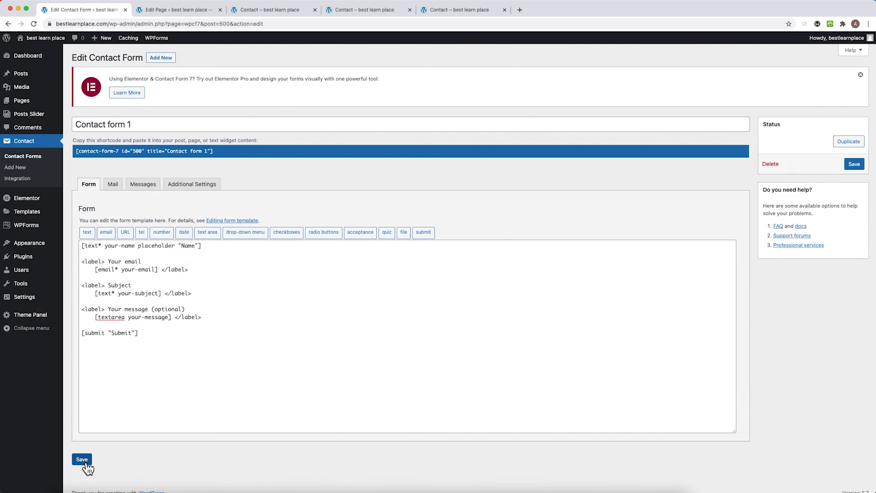
click(82, 460)
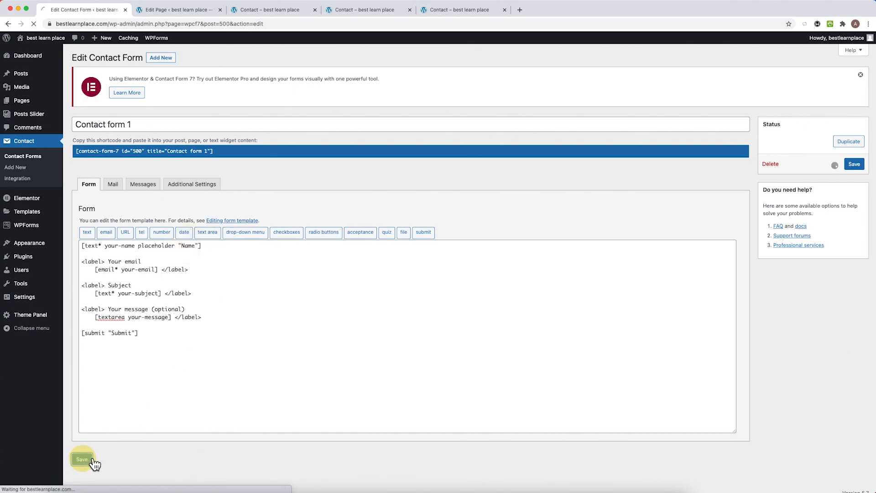
- Reload the Contact page preview to check how the name field is displayed
click(265, 11)
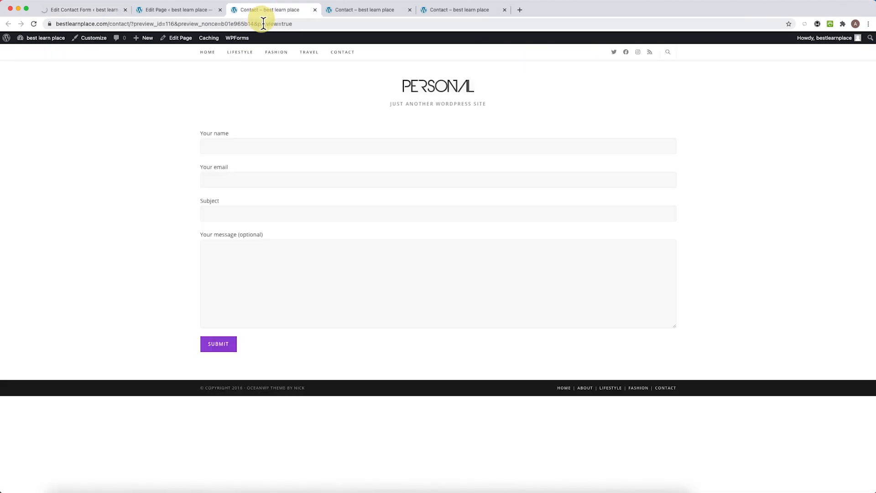
click(263, 23)
key(Return)
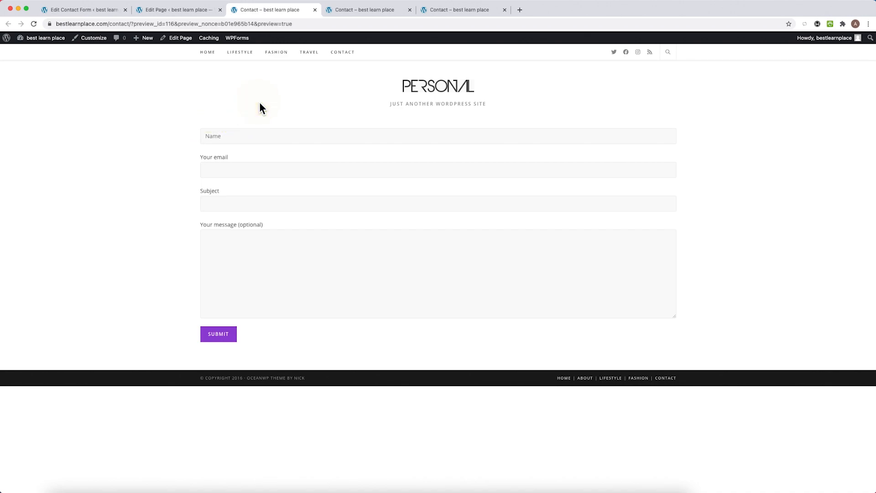
- Return to the Contact form 1 editor and delete the entire contents of the form template
click(112, 11)
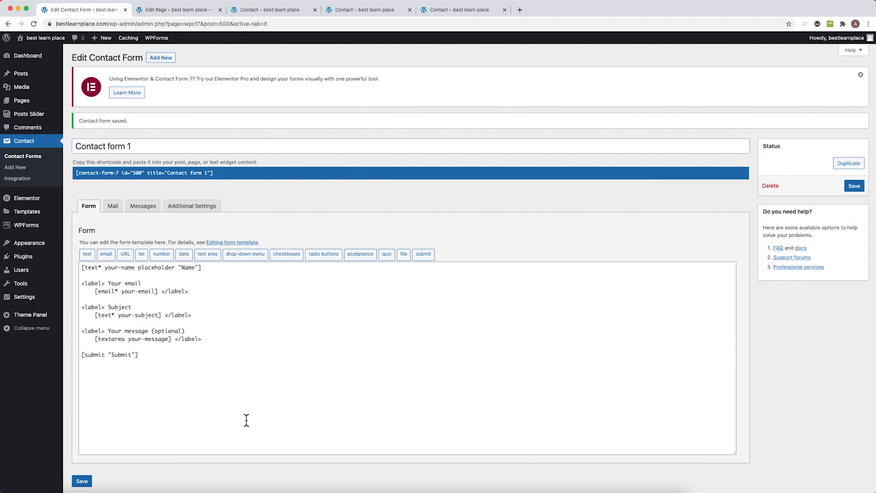
drag(246, 420, 90, 269)
key(BackSpace)
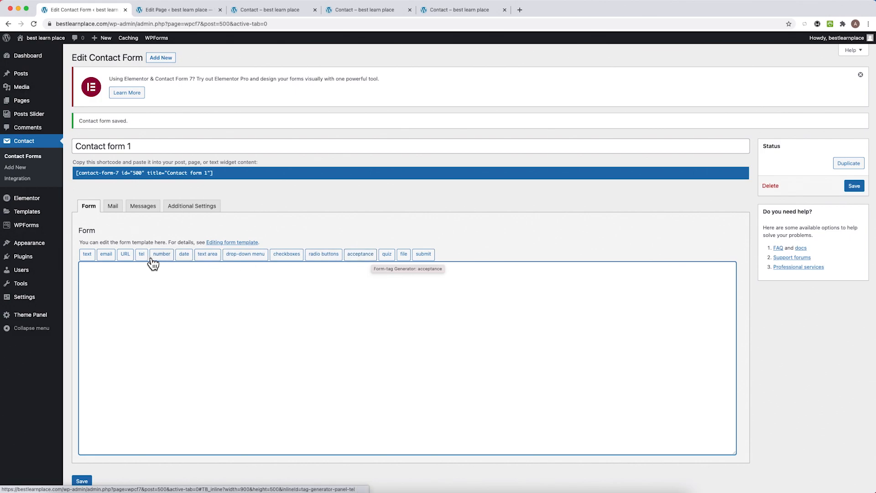
- Generate a text field tag named Name with "Name" as its placeholder and insert it into the empty form template
click(93, 255)
click(415, 216)
double_click(423, 206)
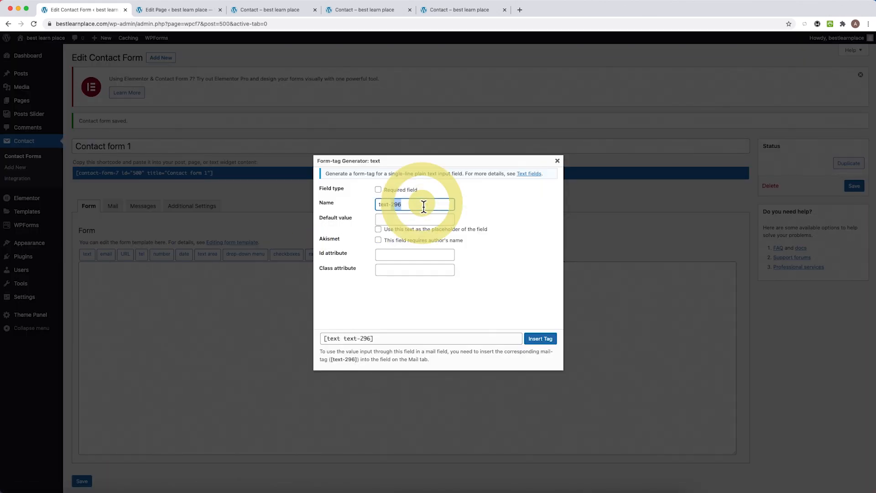
drag(424, 205, 378, 204)
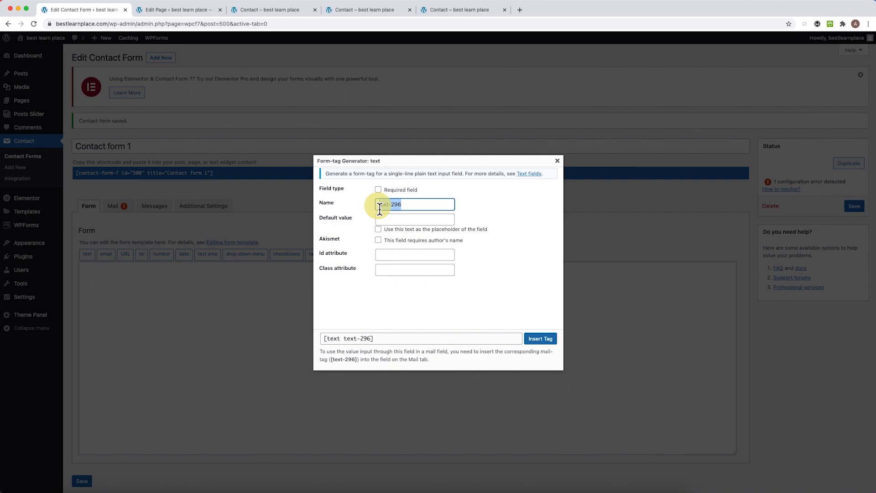
text(Name)
click(383, 219)
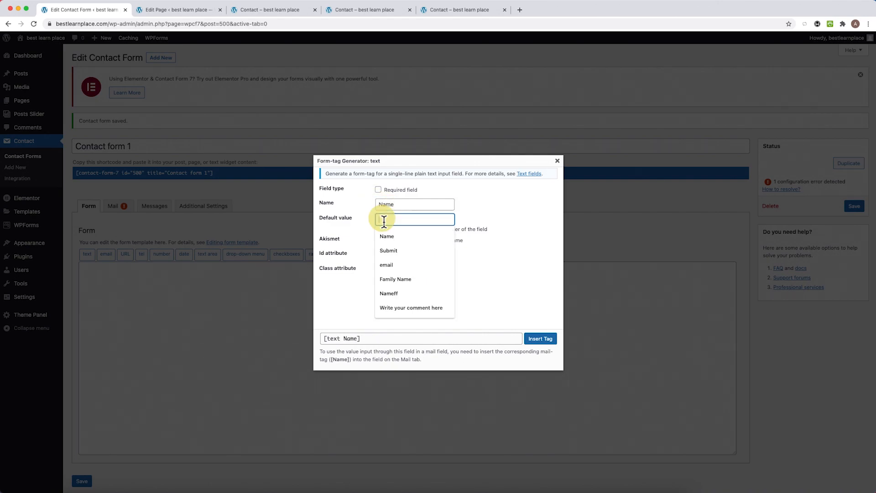
text(Name)
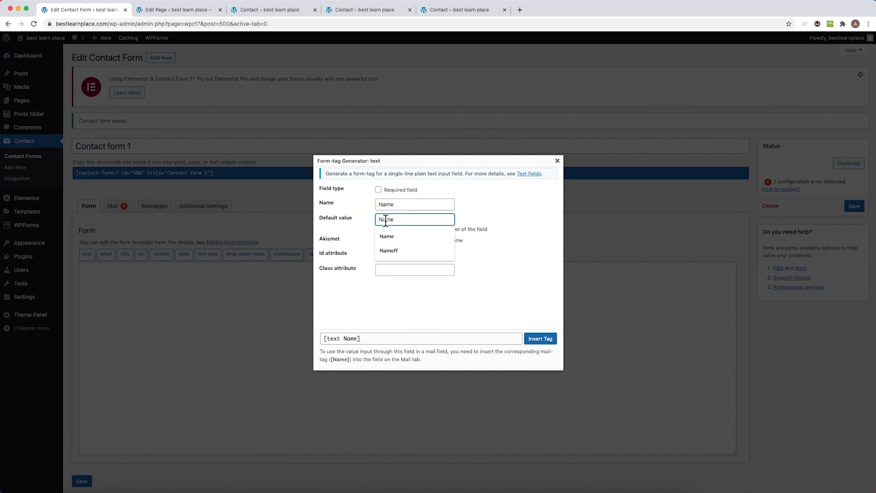
click(515, 219)
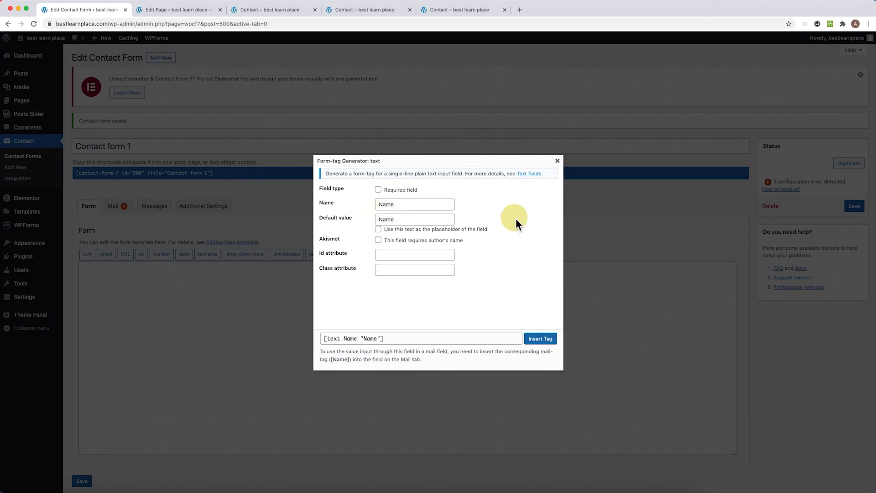
click(379, 229)
click(540, 338)
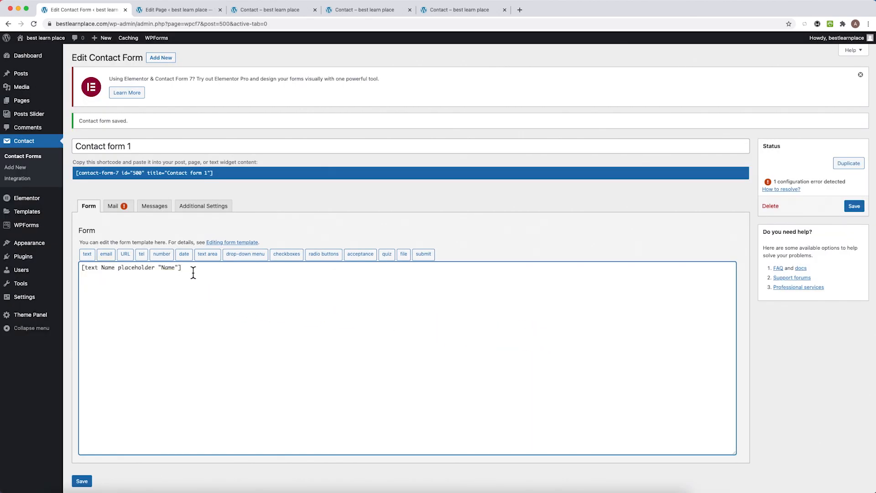
- Insert an email field tag named emai with "Email" as its placeholder below the Name tag
key(Return)
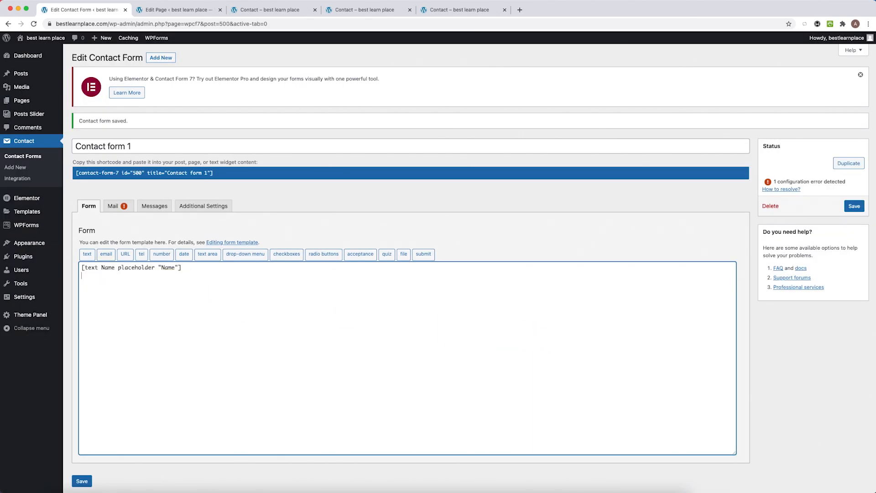
click(111, 261)
click(401, 213)
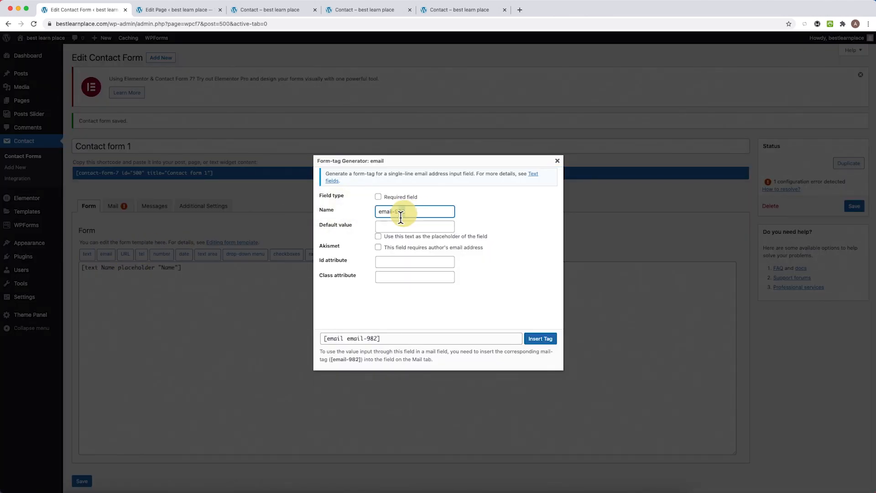
double_click(399, 212)
key(BackSpace)
key(Tab)
text(Email)
click(404, 234)
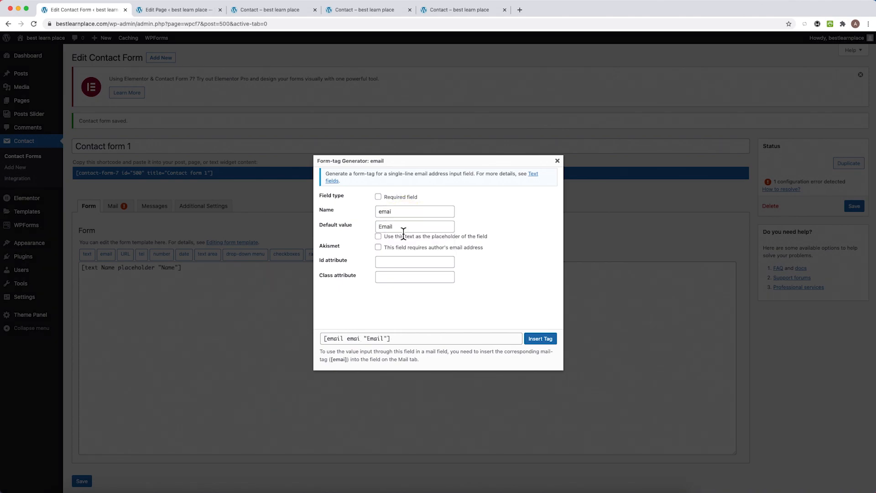
click(379, 237)
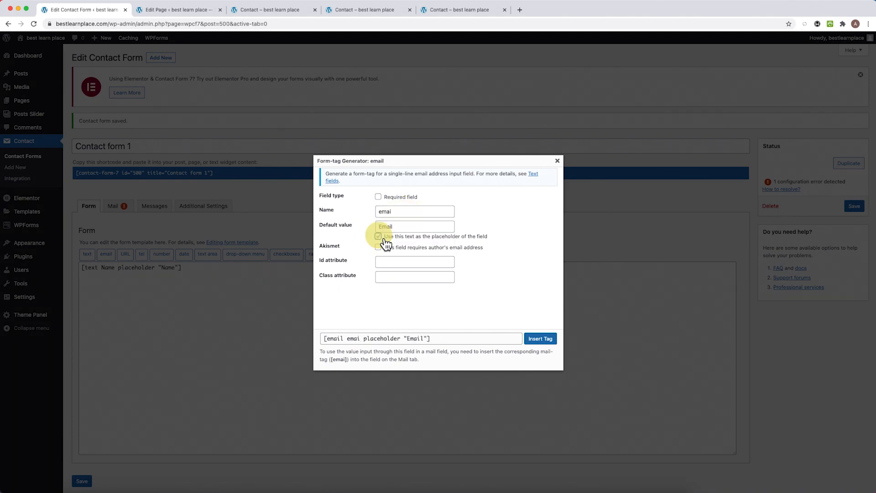
click(537, 340)
- Start a text area tag below the email tag, separated by an empty line, and name it Description
click(229, 287)
key(Return)
key(Return)
scroll(230, 288, down, 1)
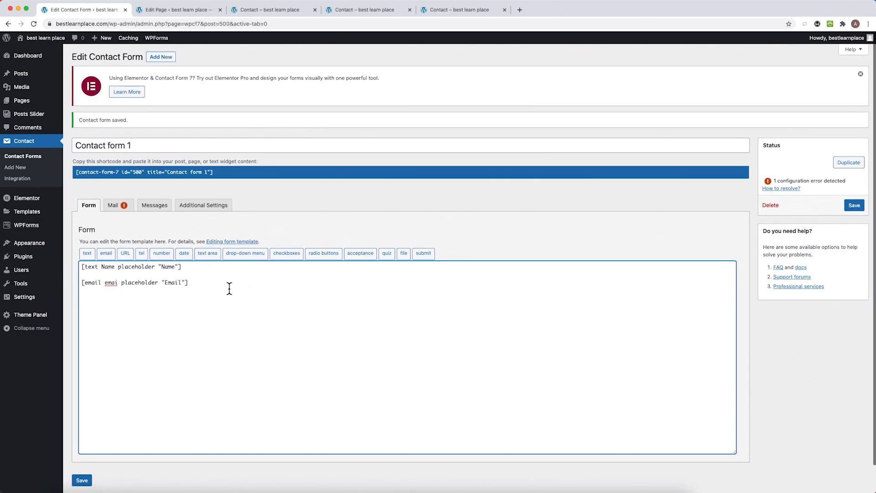
click(213, 254)
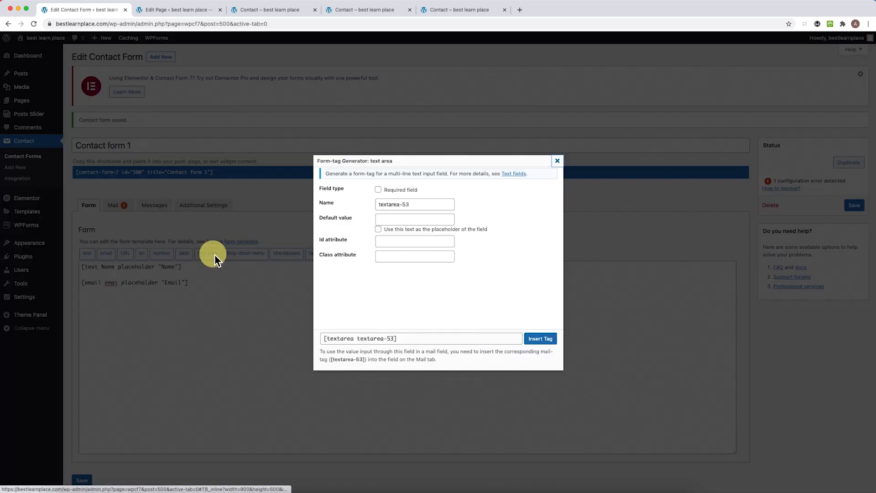
drag(411, 205, 370, 205)
text(Decriptionm)
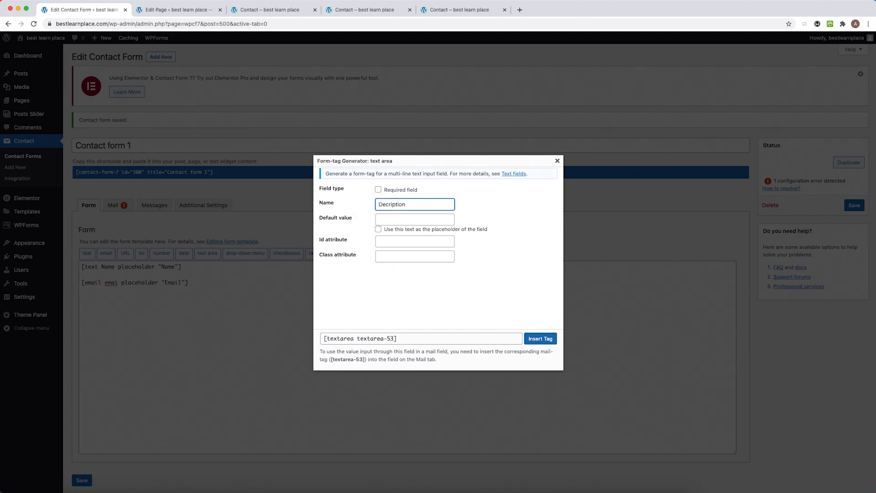
click(386, 204)
text(s)
- Set the Description text area's default value to "About your image"
click(403, 220)
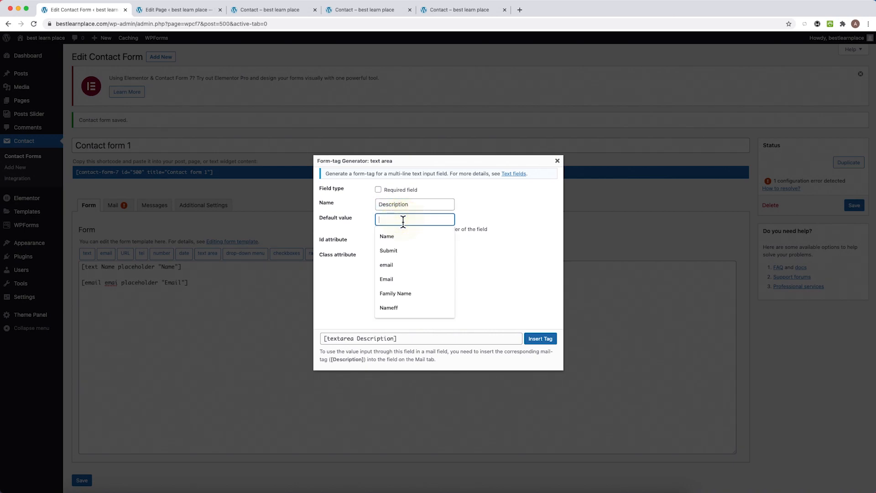
text(Type yo)
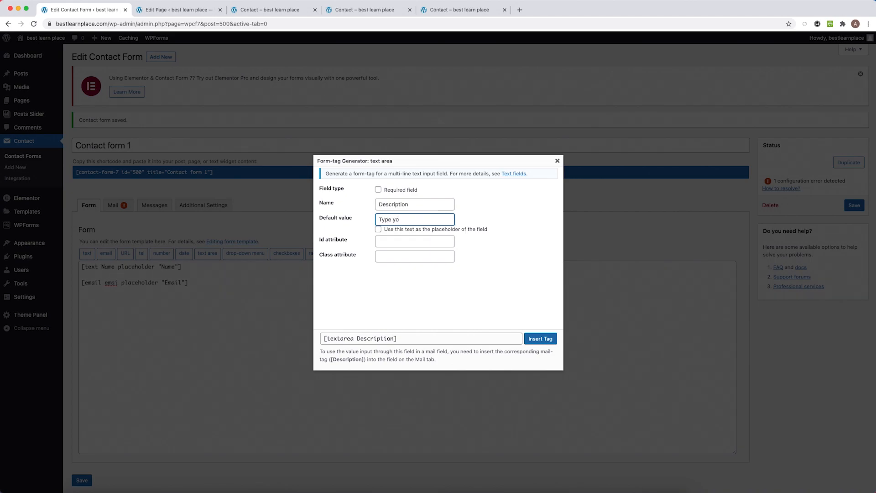
key(BackSpace)
key(BackSpace)
key(BackSpace)
key(BackSpace)
key(BackSpace)
key(BackSpace)
key(BackSpace)
text(Ab)
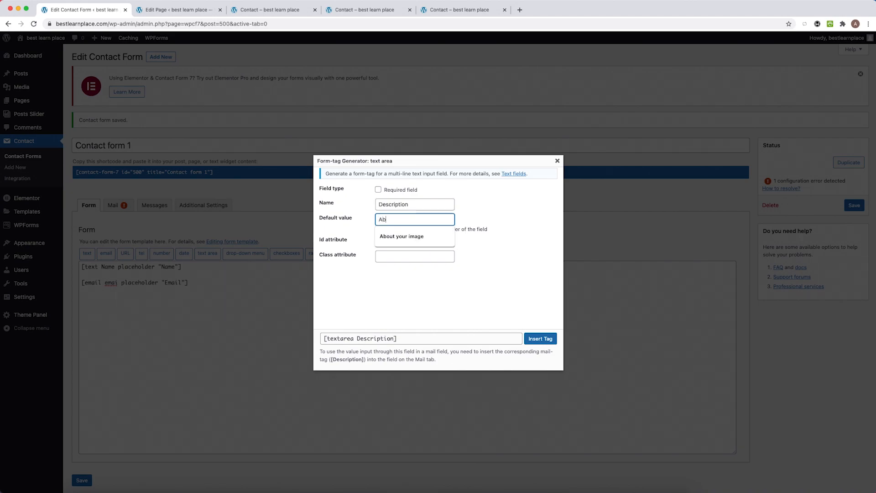
text(out your image)
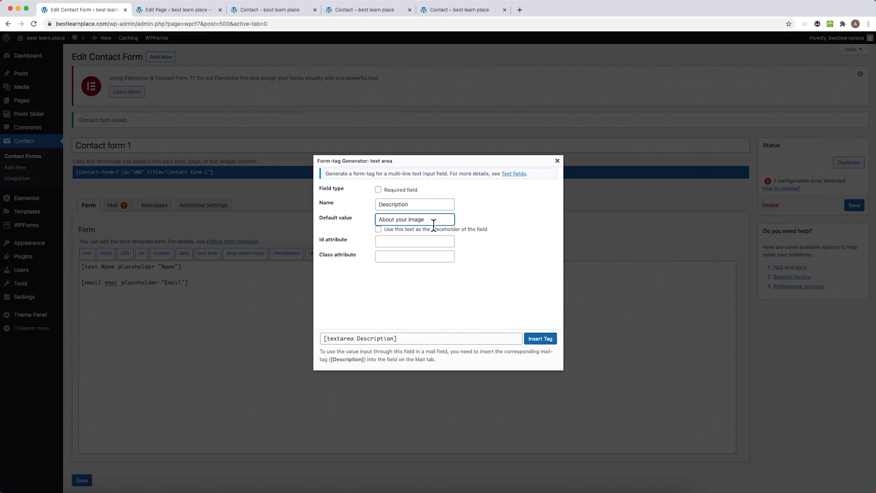
- Make the Description text area a required field and insert its tag into the form template
click(379, 190)
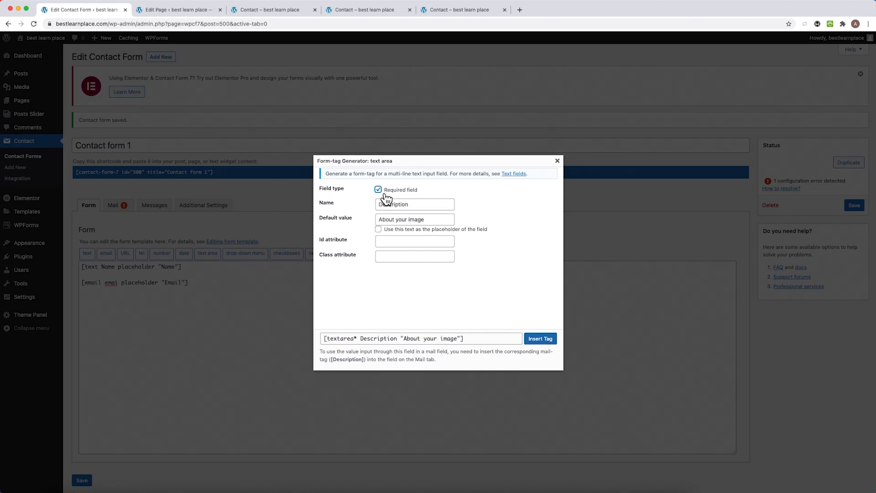
click(379, 191)
click(379, 190)
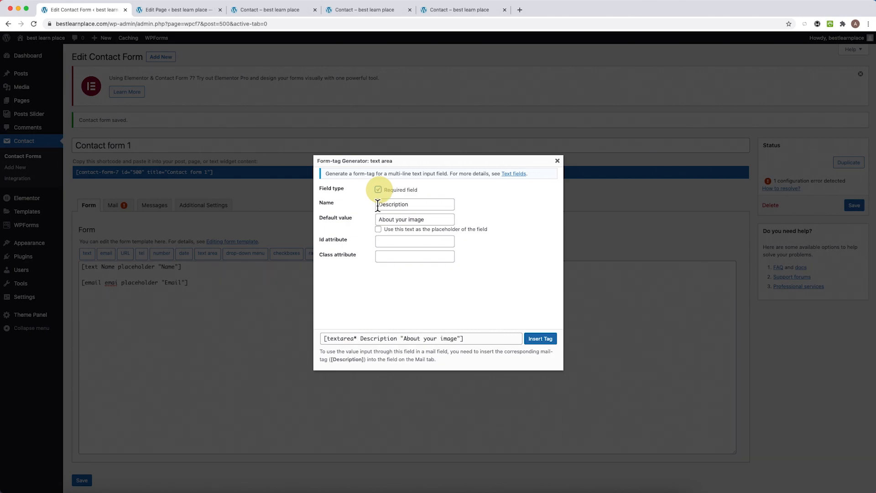
click(358, 340)
click(540, 339)
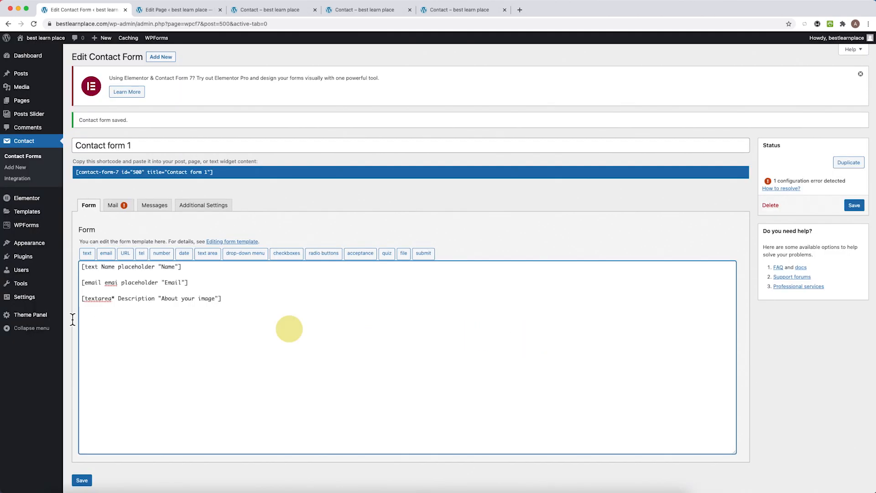
- Make the email and Name fields required by adding an asterisk after "email" and "text" in their tags
click(113, 300)
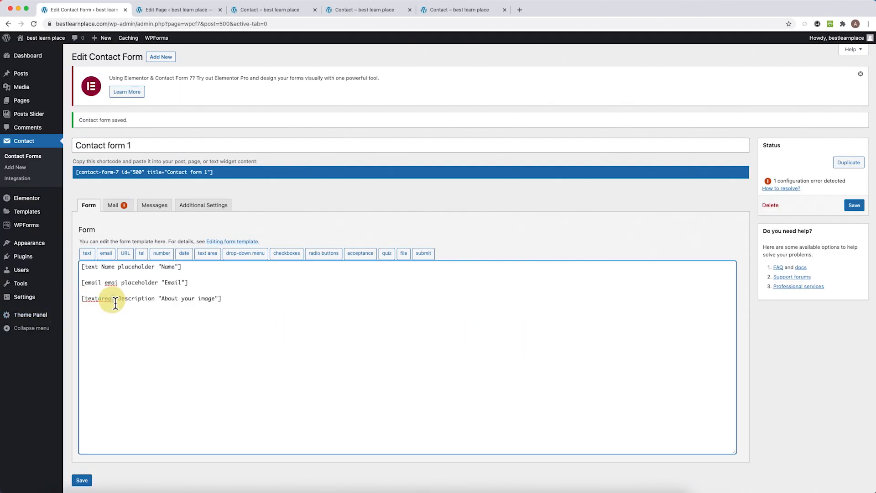
click(102, 283)
text(*)
click(98, 268)
text(*)
- Start a drop-down menu tag below the Description tag, separated by an empty line, and name it Category
click(227, 299)
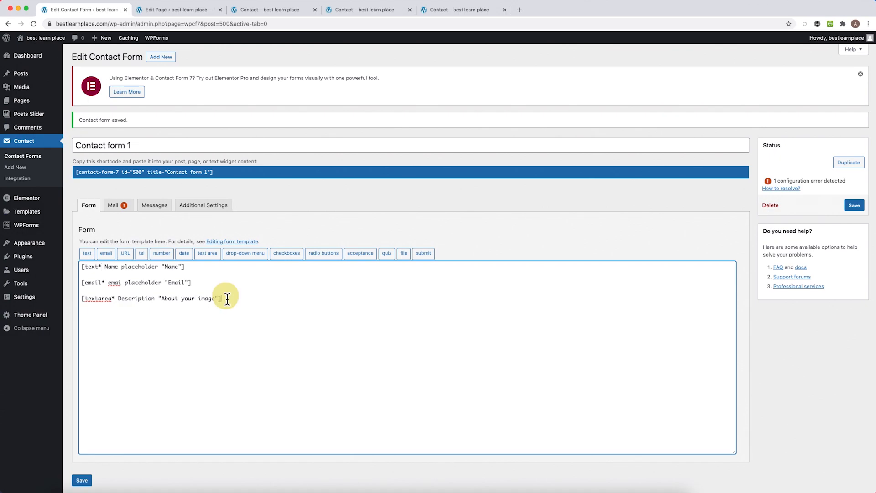
key(Return)
key(Return)
click(260, 257)
click(389, 215)
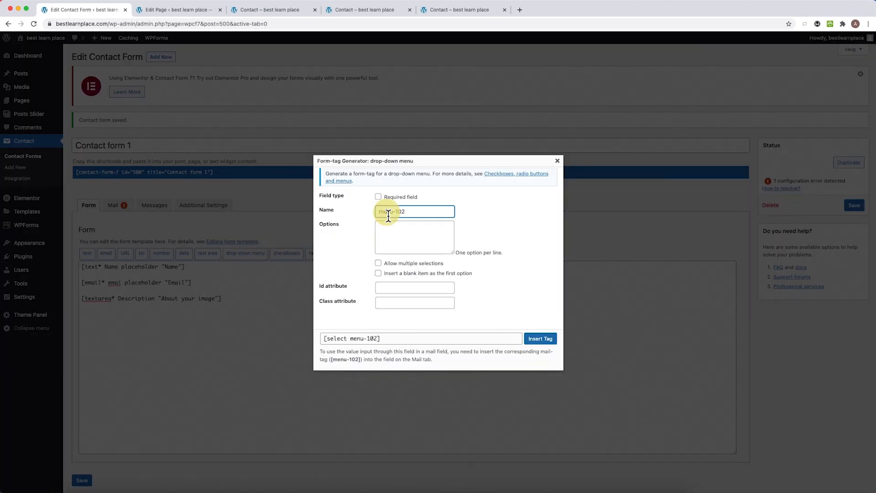
triple_click(388, 214)
text(Categ)
key(Down)
key(Return)
- Give the Category drop-down the options Nature, People, Science and Technolgy, make it required, and insert the tag
click(389, 225)
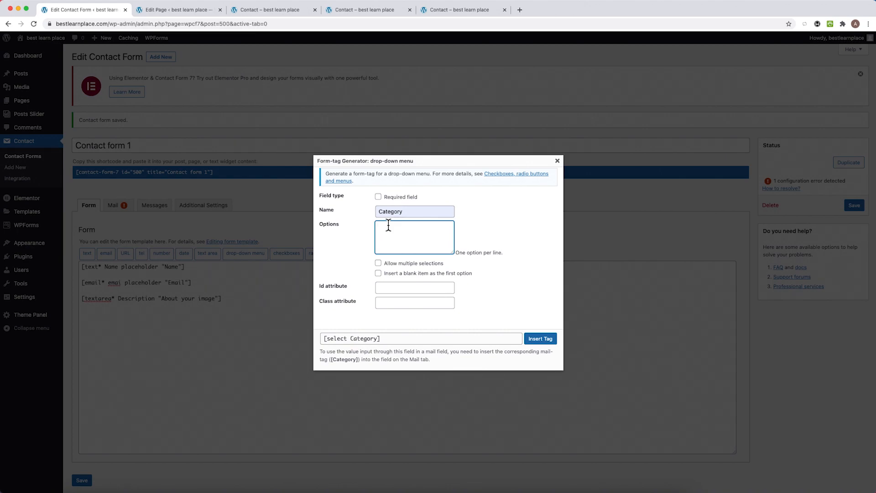
text(Nature People)
key(Return)
text(Science)
key(Return)
text(Technolgy)
click(378, 196)
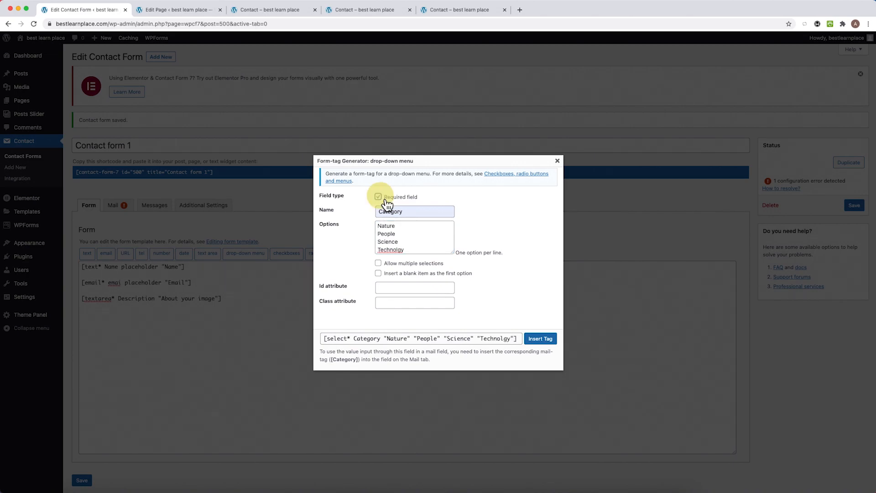
click(540, 339)
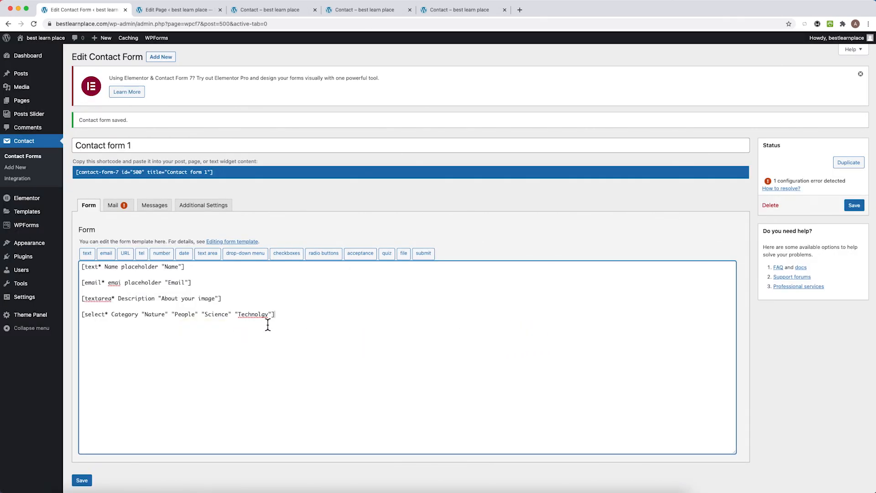
- Start a checkboxes tag below the Category tag, separated by an empty line, and name it Findout
key(Return)
key(Return)
click(290, 256)
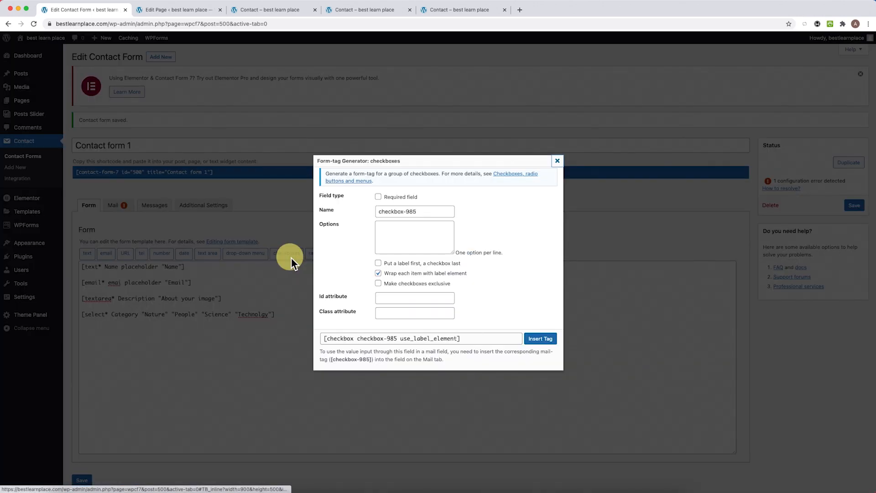
triple_click(406, 211)
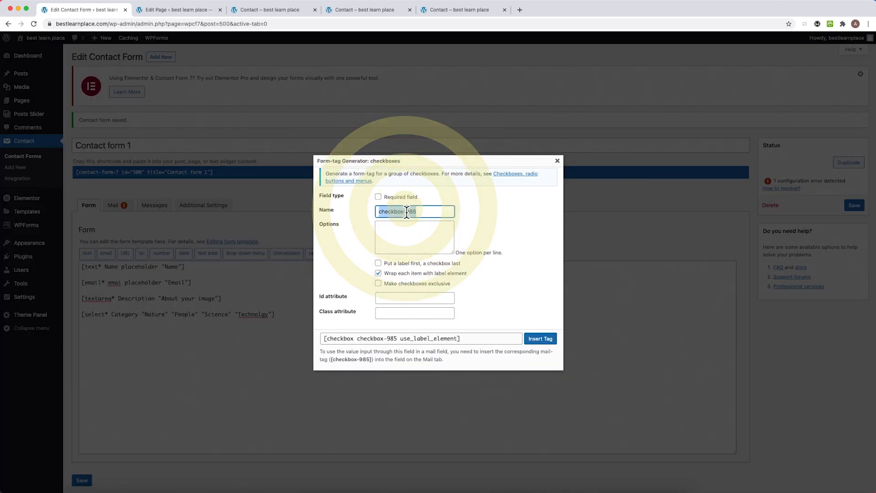
text(Findout)
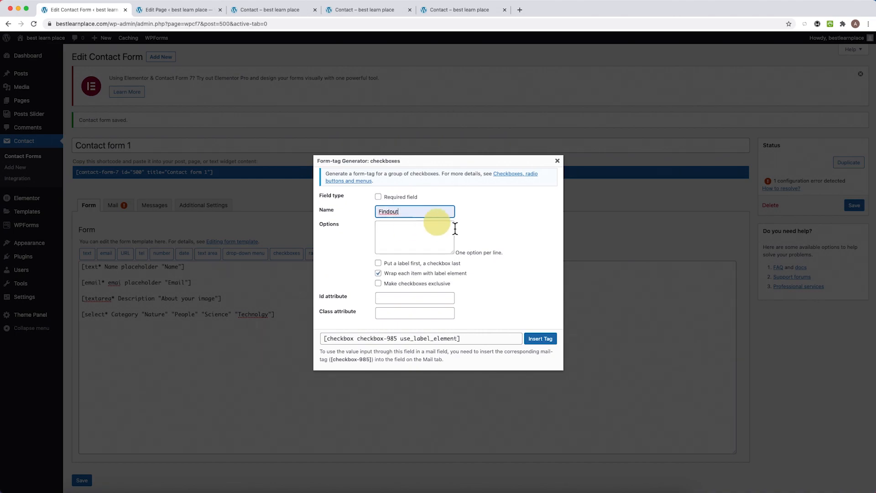
click(438, 231)
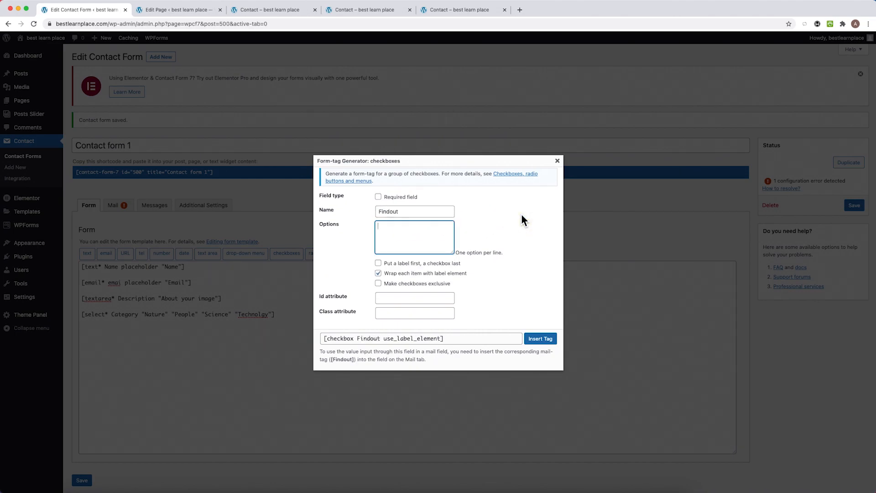
- Give the Findout checkboxes the options Youtube, Search, Advertisement and Friends, make the field required, and insert the tag
text(Youtube)
key(Return)
text(Search )
text(Advertis)
text(F)
text(riends)
click(378, 197)
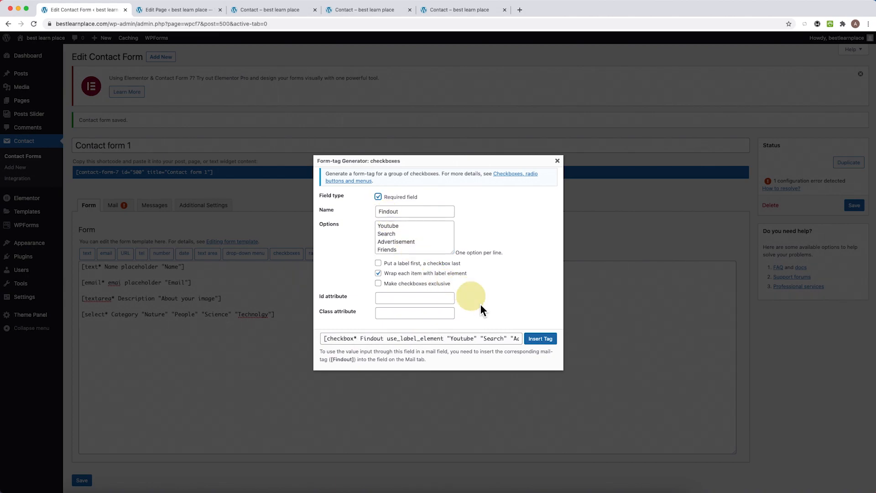
click(546, 340)
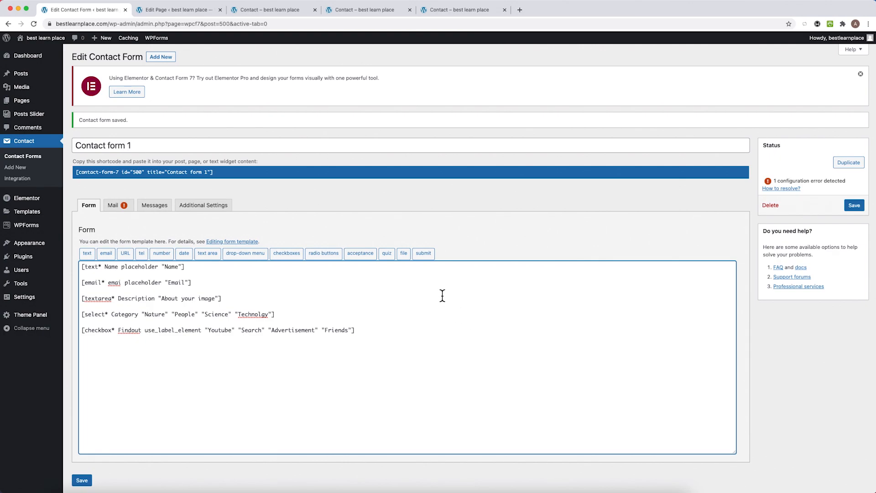
- Start a file upload tag named Image with a file size limit of 5400 bytes
click(406, 255)
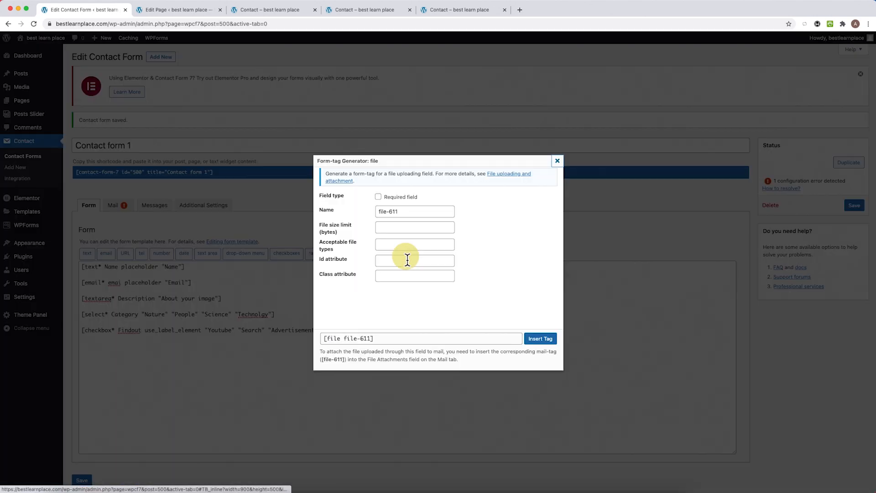
triple_click(407, 211)
text(Image)
key(Tab)
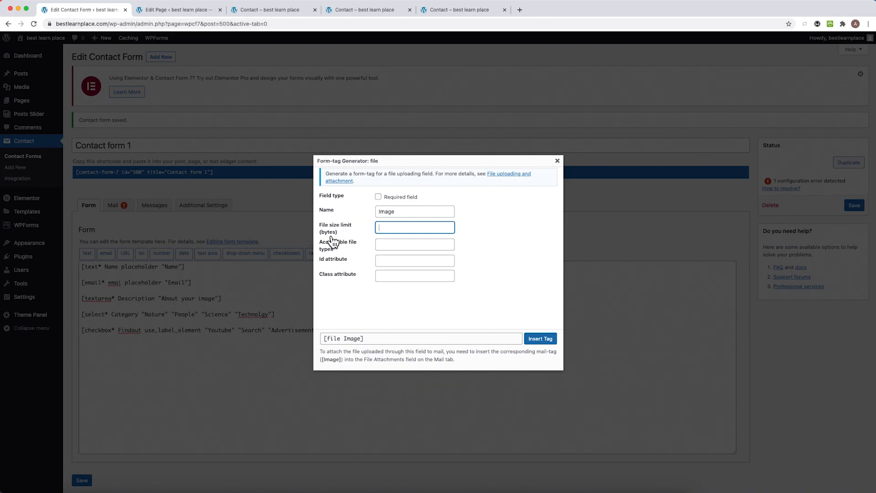
text(5400)
- Set the acceptable file types to JPG, GIF, BMP and insert the Image file tag into the form template
click(402, 245)
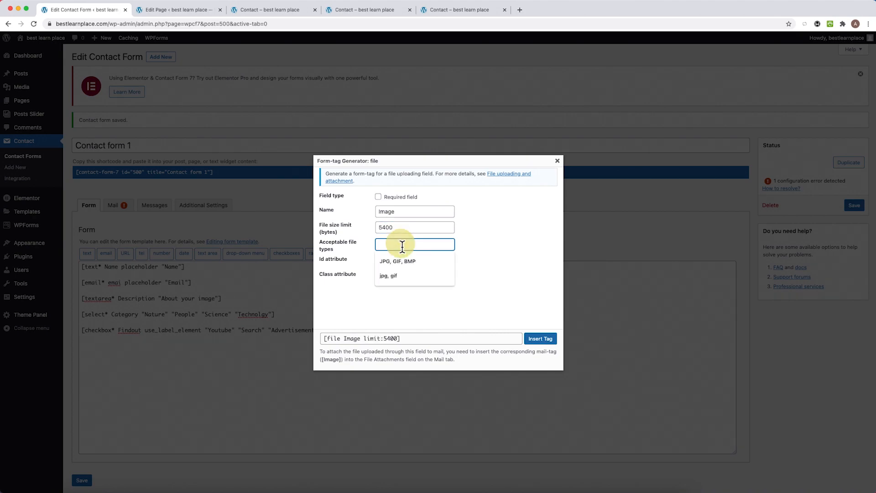
text(Jpg, g)
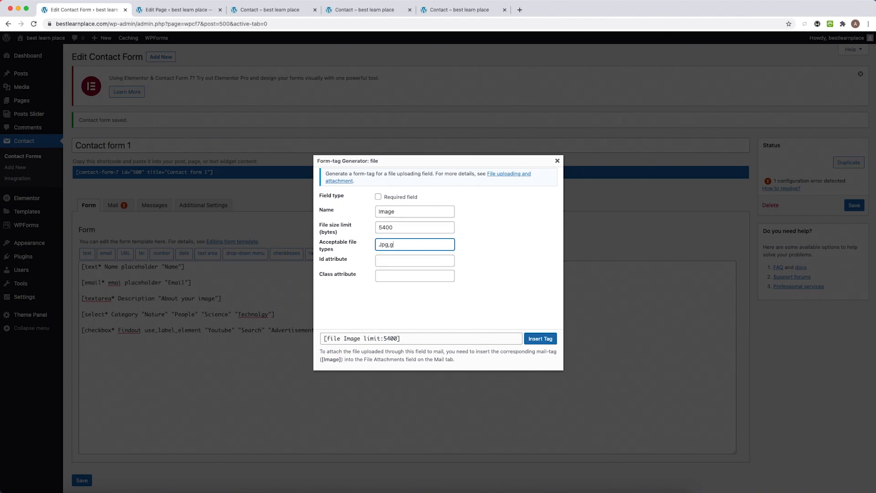
text(if, bmp)
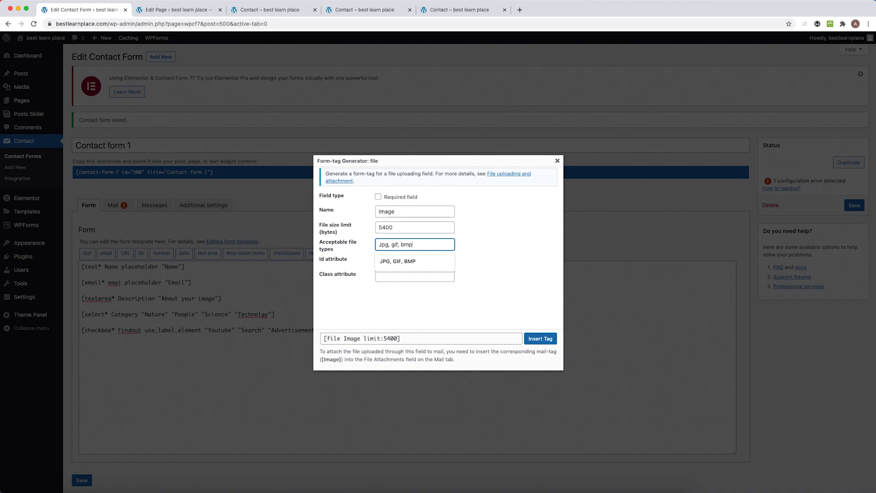
click(406, 257)
click(535, 333)
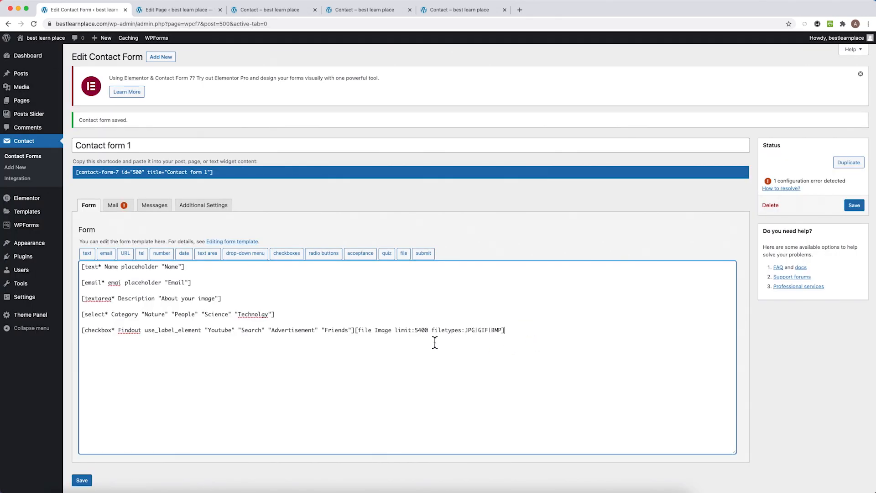
- Put the Image file tag on its own line below an empty line and make it required with an asterisk after "file"
click(355, 330)
key(Return)
key(Return)
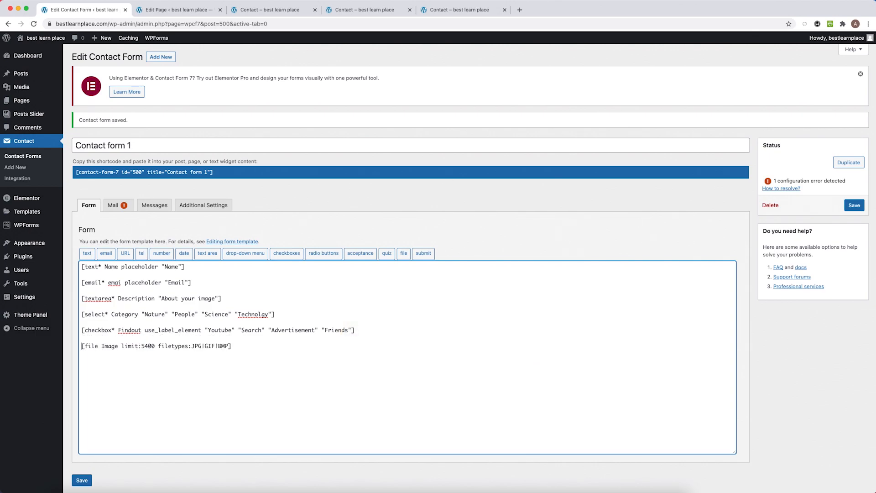
click(116, 336)
click(102, 347)
text(*)
- Start another checkboxes tag below the Image file tag and name it Agree
click(242, 348)
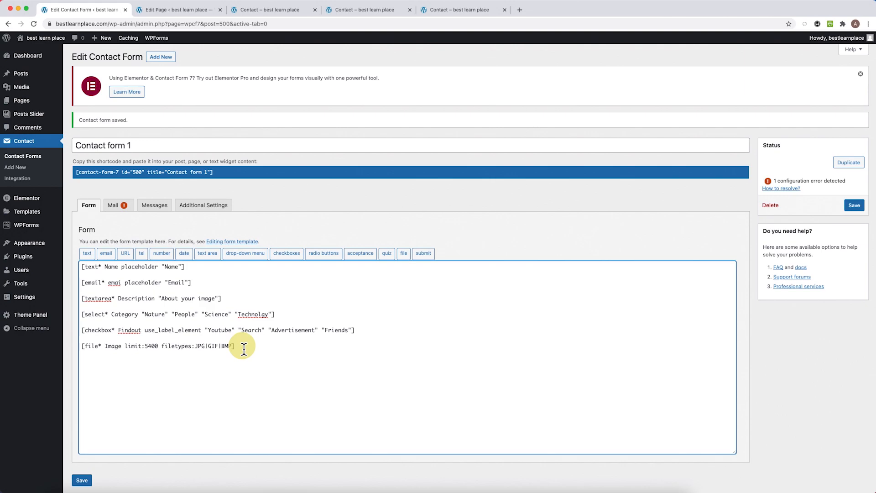
key(Return)
click(285, 254)
click(380, 237)
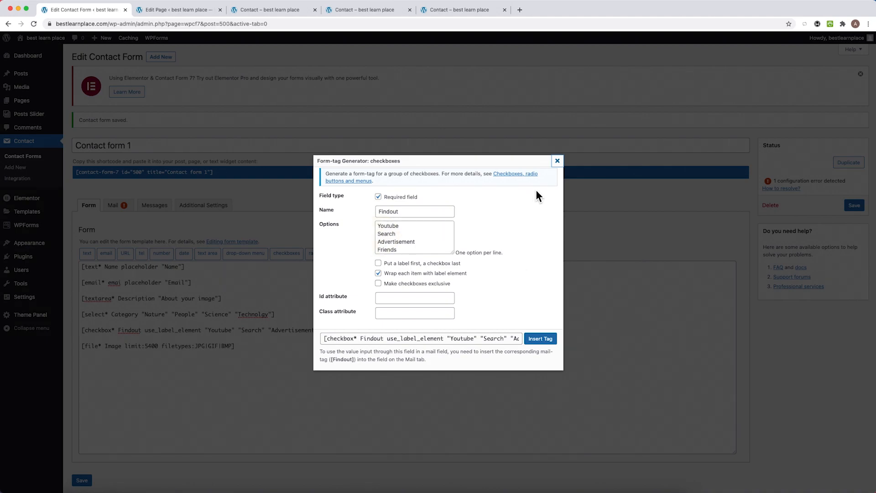
double_click(415, 213)
text(Agree)
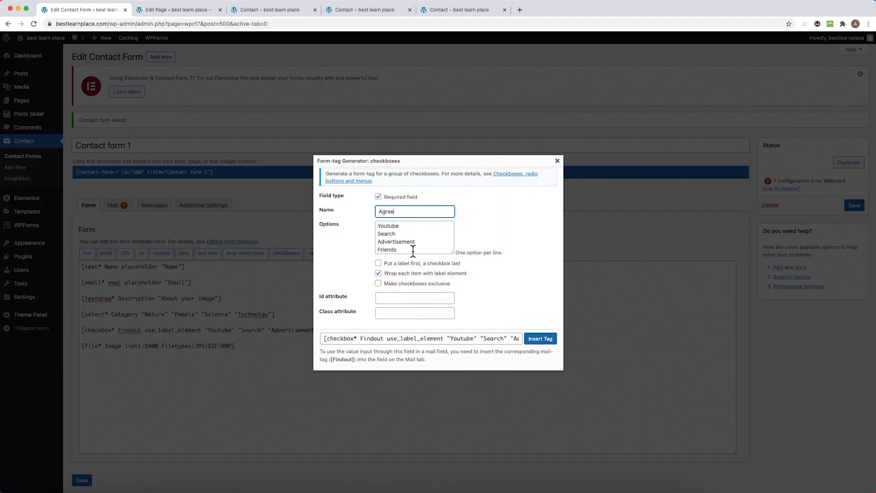
- Replace the Agree checkbox options with the single option "Agree to terms", insert the tag, and save the form
drag(413, 251, 380, 225)
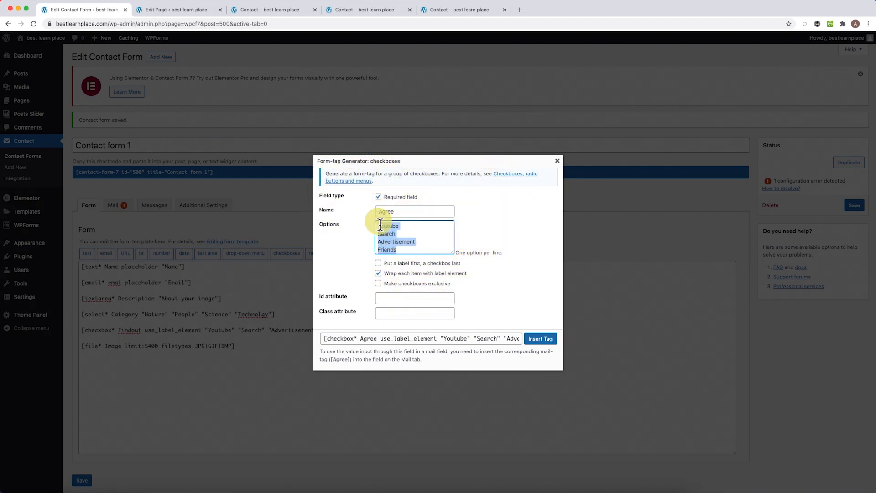
text(Agree to terms)
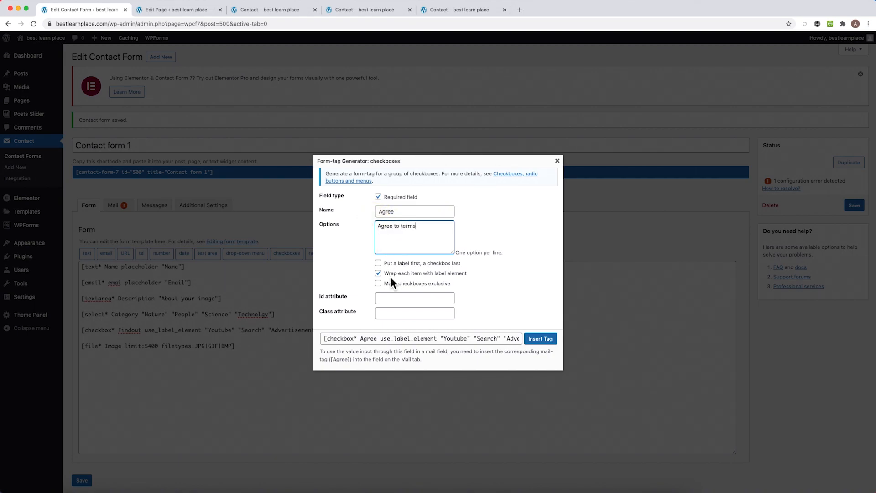
click(527, 338)
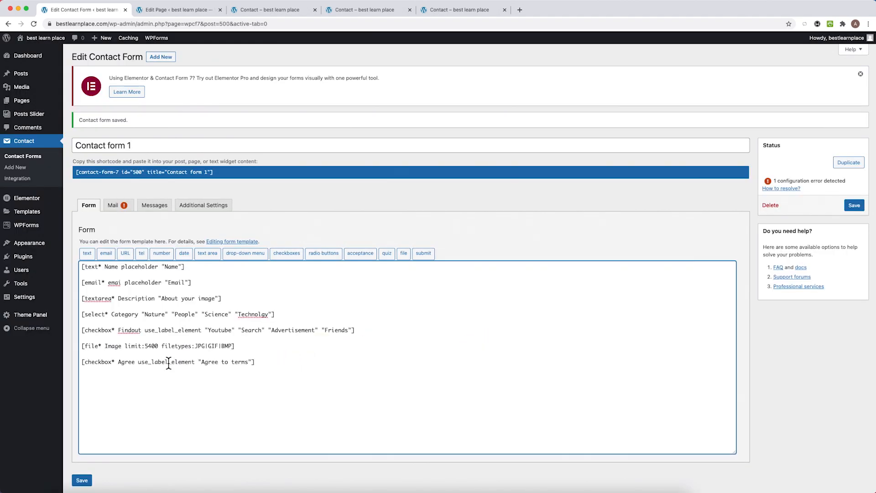
click(88, 483)
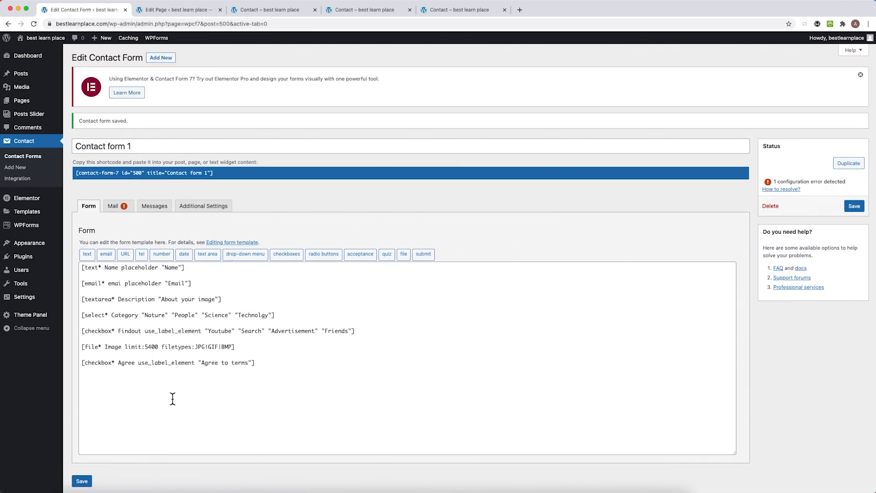
- Reload the Contact page preview and check how the "About your image" text behaves in the description area
click(251, 9)
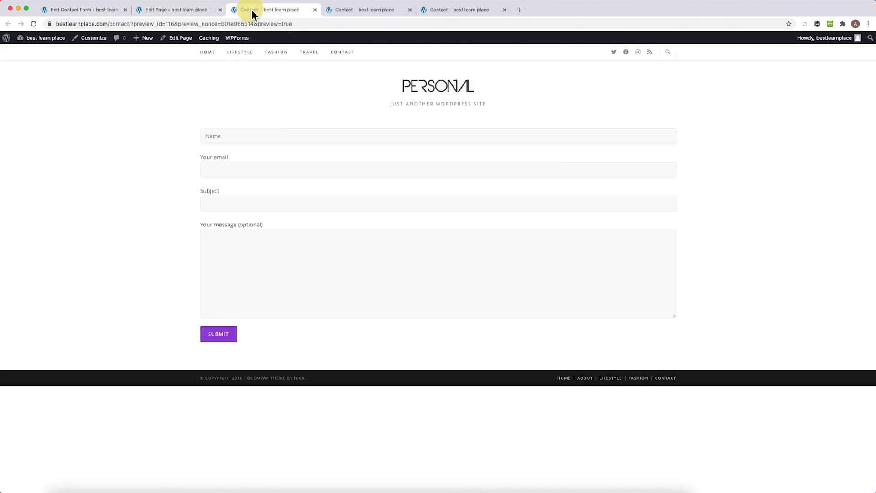
click(237, 23)
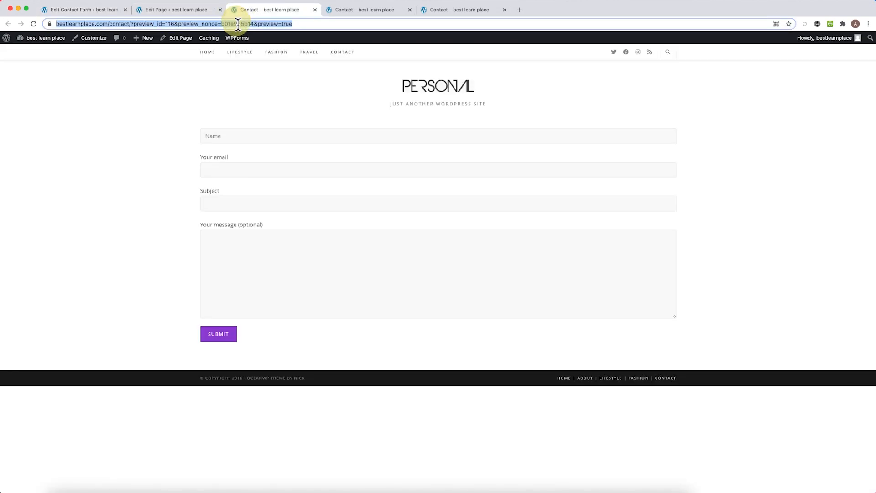
key(Return)
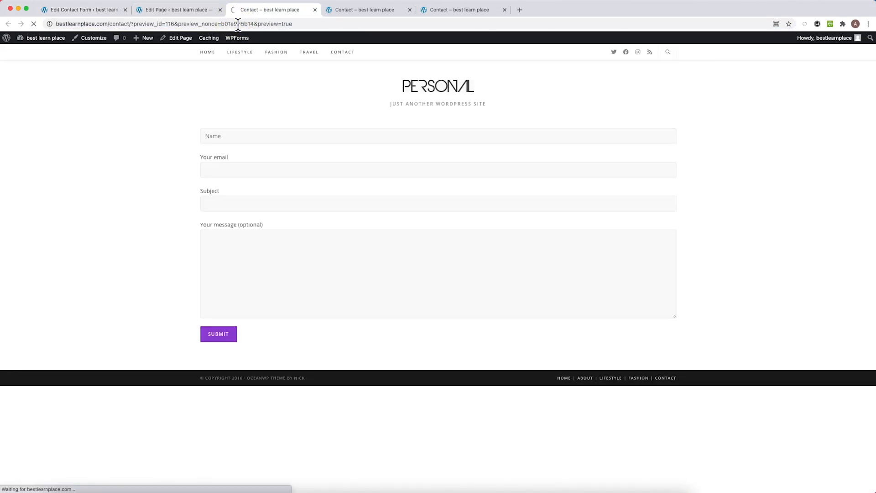
click(242, 182)
drag(256, 183, 197, 187)
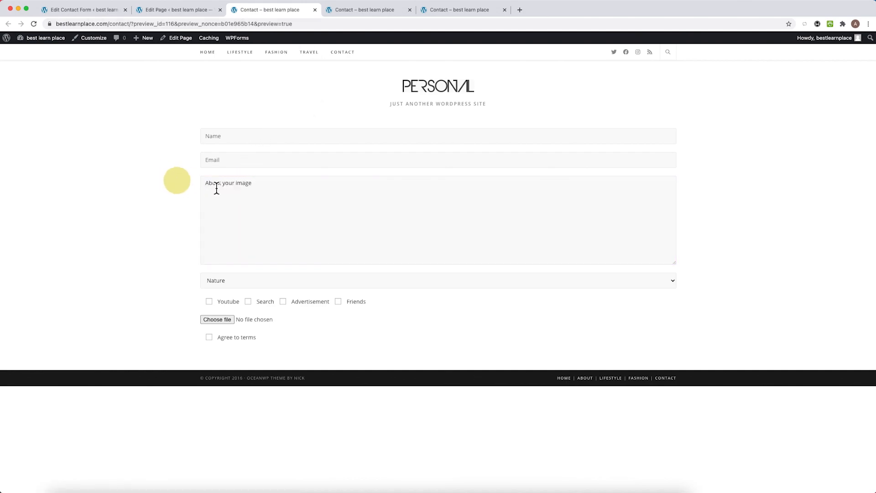
- Add the word "placeholder" before "About your image" in the Description textarea tag and save the form
click(104, 12)
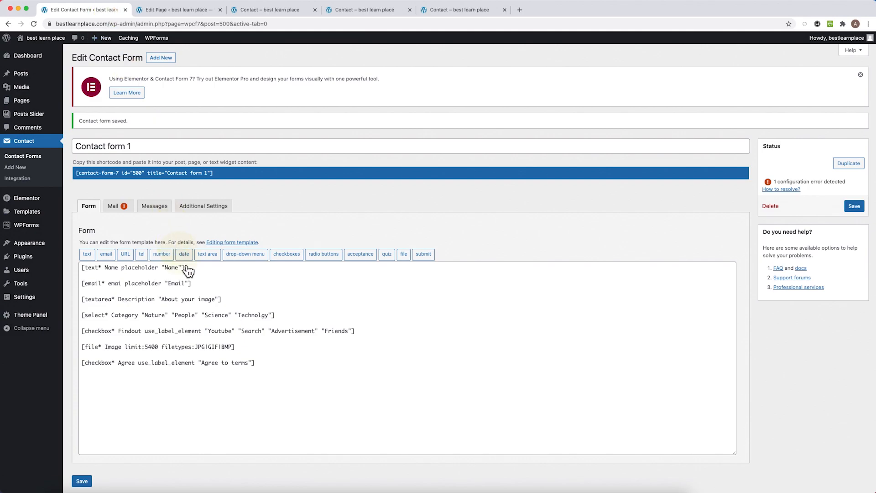
double_click(154, 288)
key(ctrl+c)
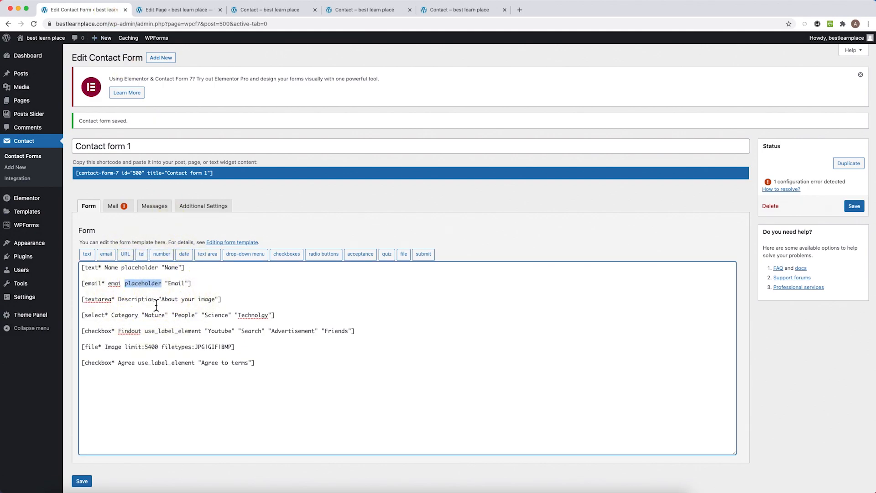
click(157, 300)
key(ctrl+v)
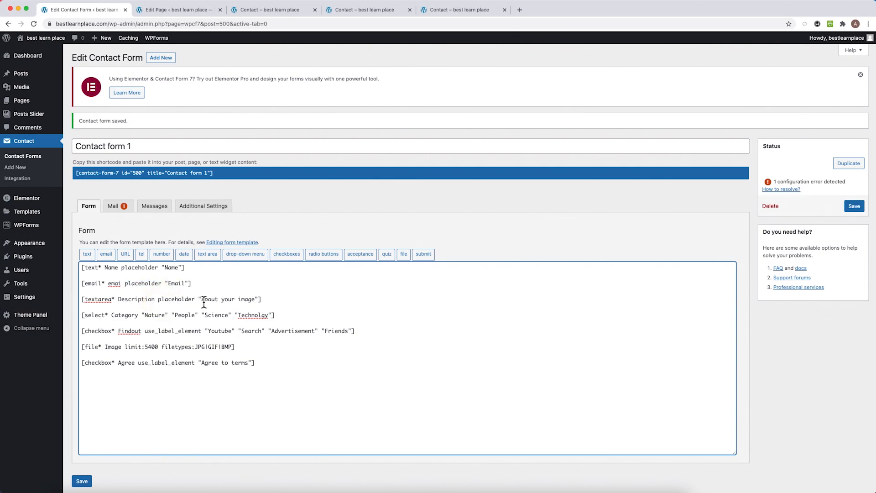
click(83, 480)
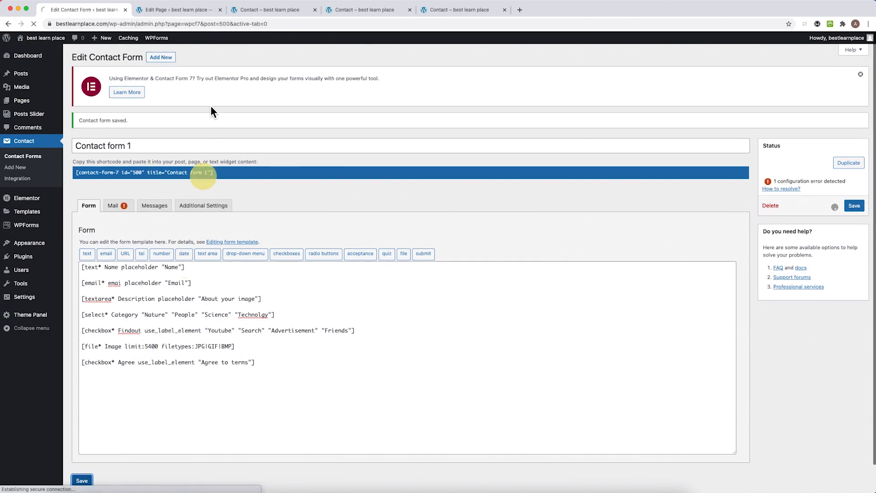
- Reload the Contact page preview and check the description area's placeholder and the category drop-down
click(263, 14)
click(266, 24)
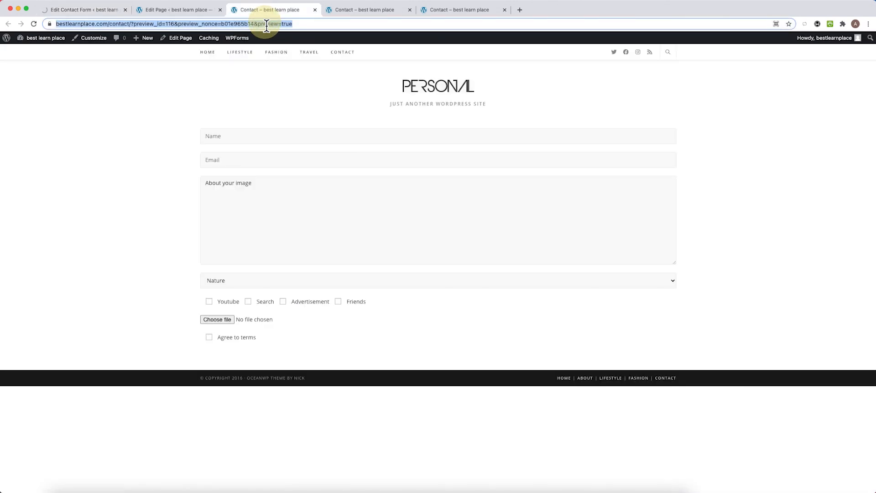
key(Return)
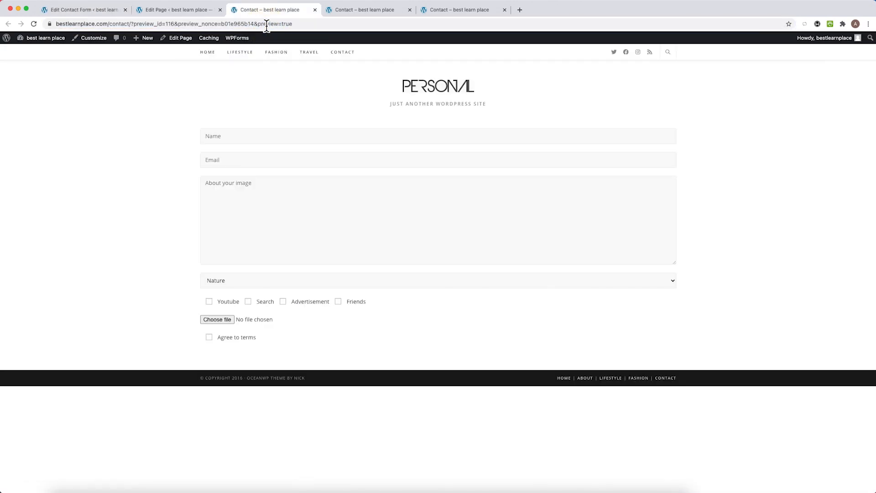
click(218, 181)
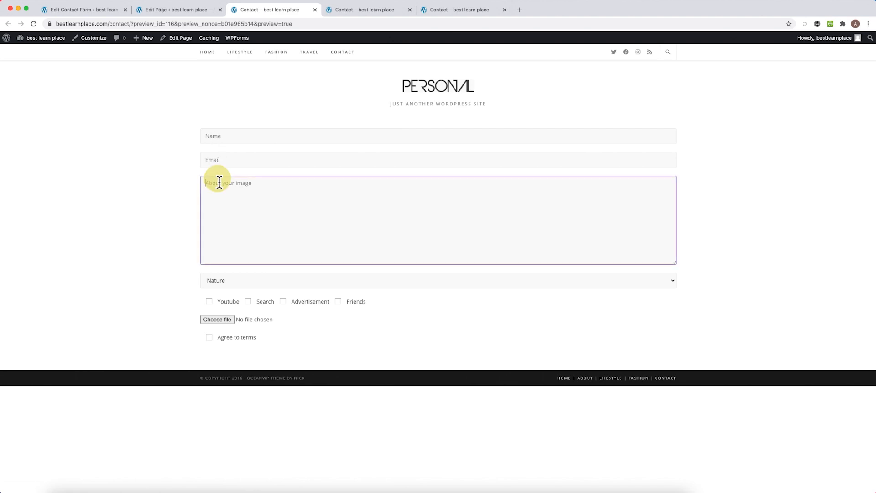
click(163, 201)
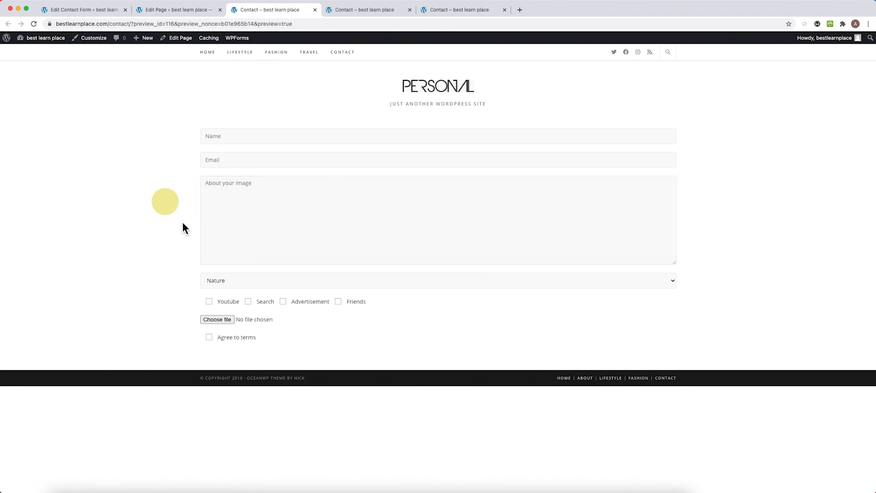
click(241, 287)
click(164, 281)
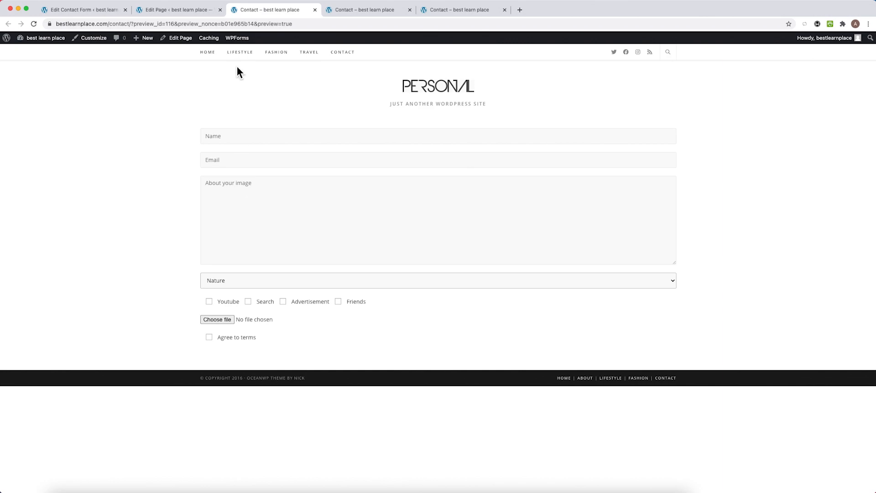
- Insert a submit button tag labelled "Submit" at the end of the contact form template
click(103, 11)
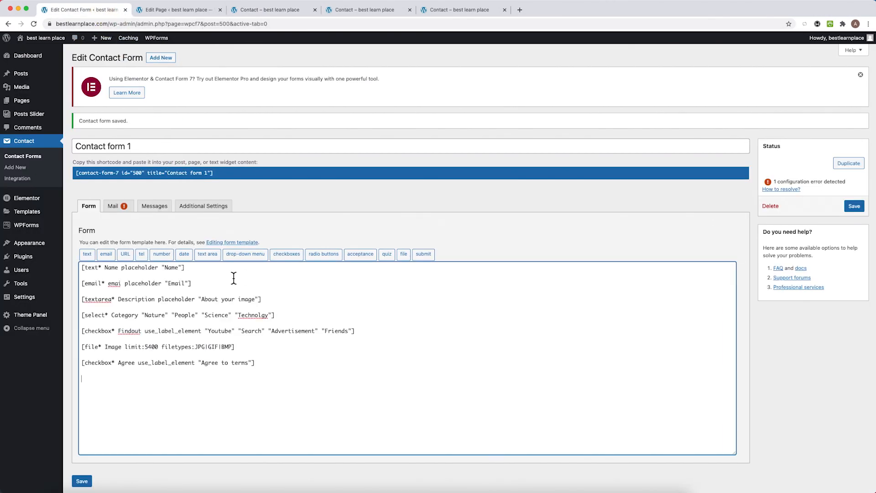
click(424, 254)
click(413, 191)
text(Submit)
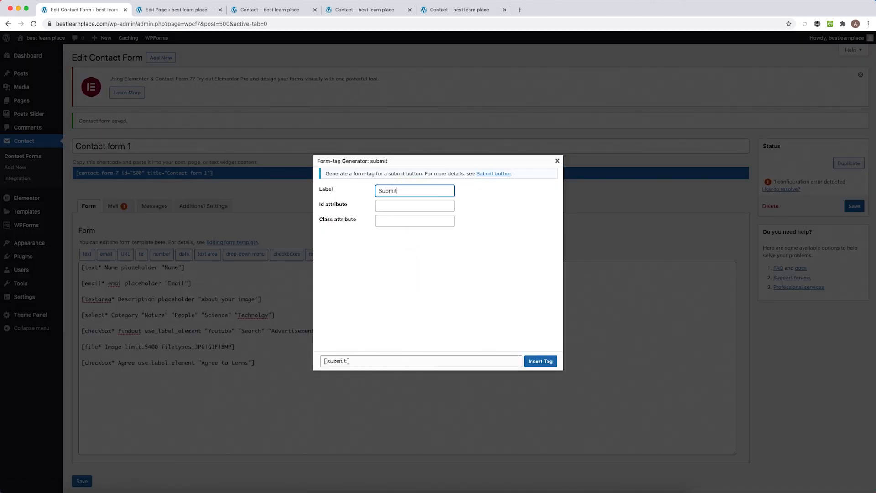
click(540, 361)
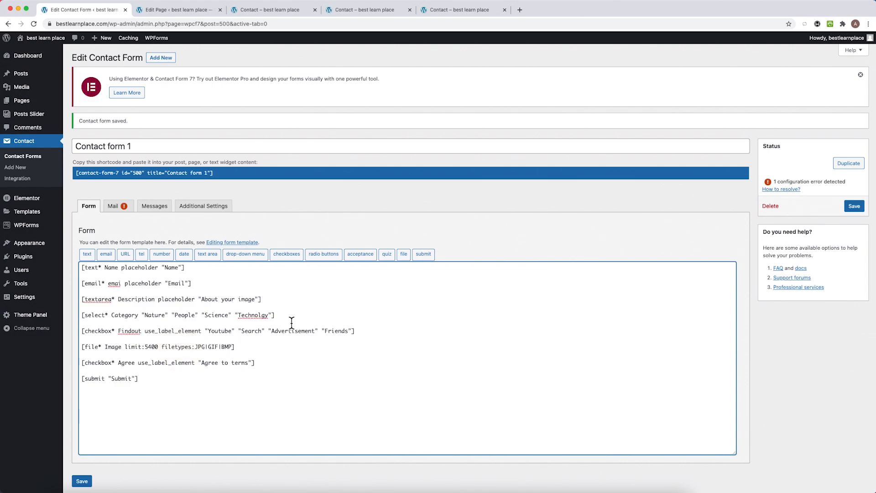
- Add the question "What is your image about?" on its own line above the Category drop-down tag
click(275, 299)
key(Return)
text(What i)
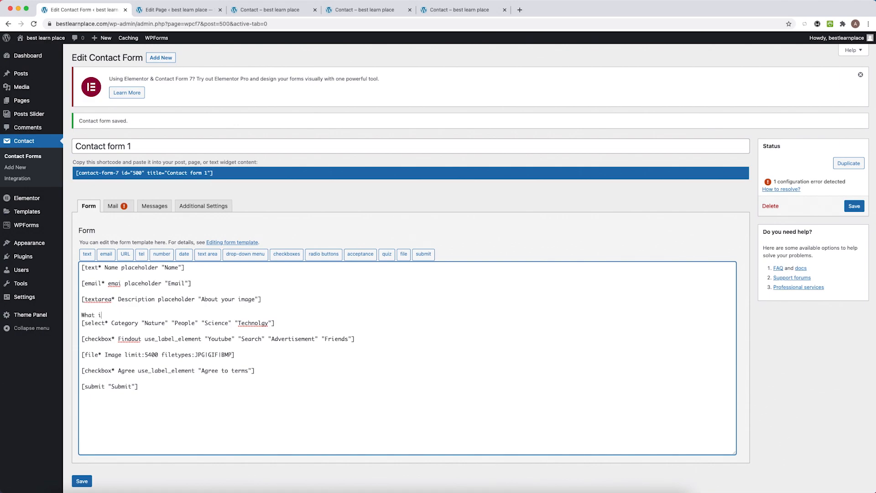
text(s your image about?)
- Add the question "How did you find out about us?" above the Findout checkbox tag and save the form
click(305, 332)
key(Return)
text(How did yout=)
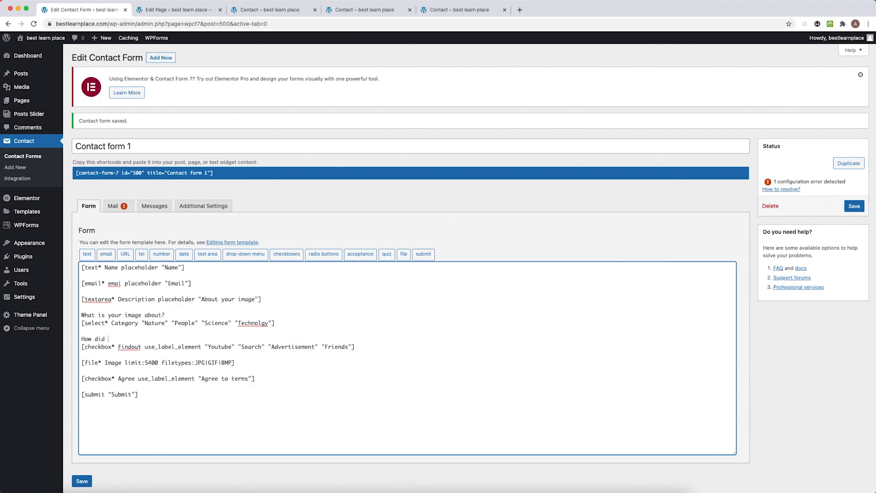
key(BackSpace)
key(BackSpace)
text(find out about us)
click(82, 481)
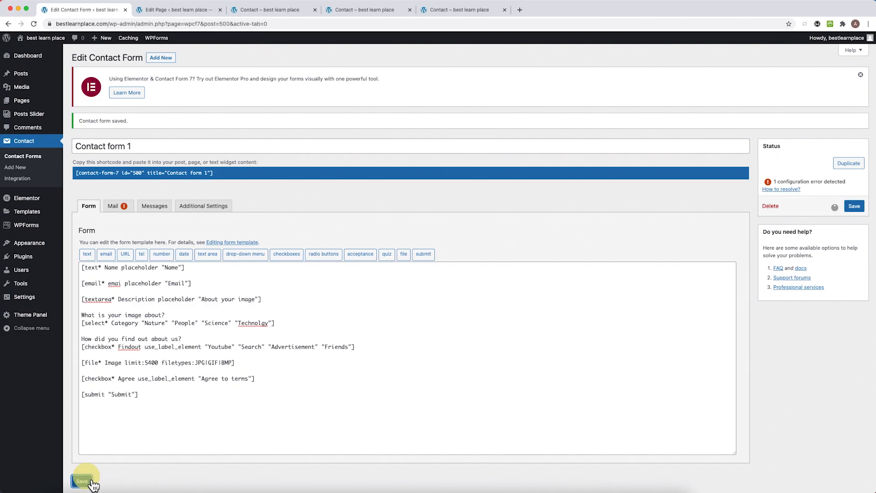
- Reload the Contact page preview and check the two question labels and the submit button
click(302, 13)
click(291, 28)
key(Return)
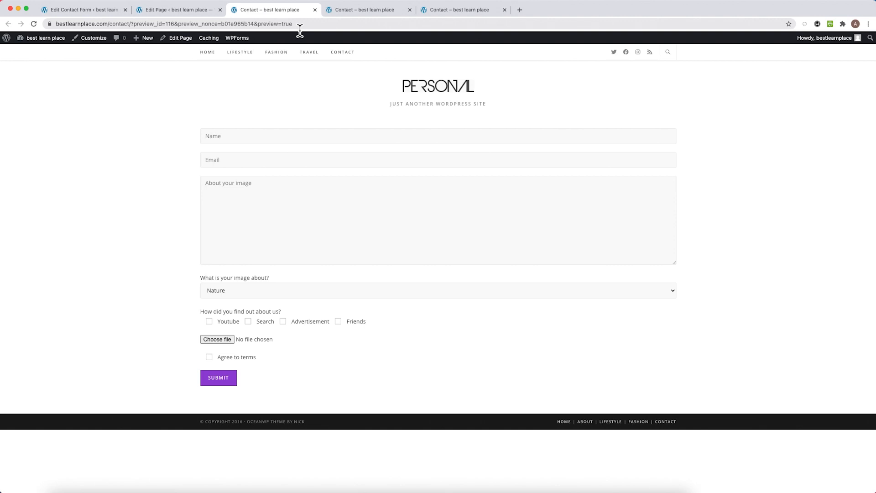
- In the form's mail template, replace "wordpress" with "contactform" in the From address
click(97, 12)
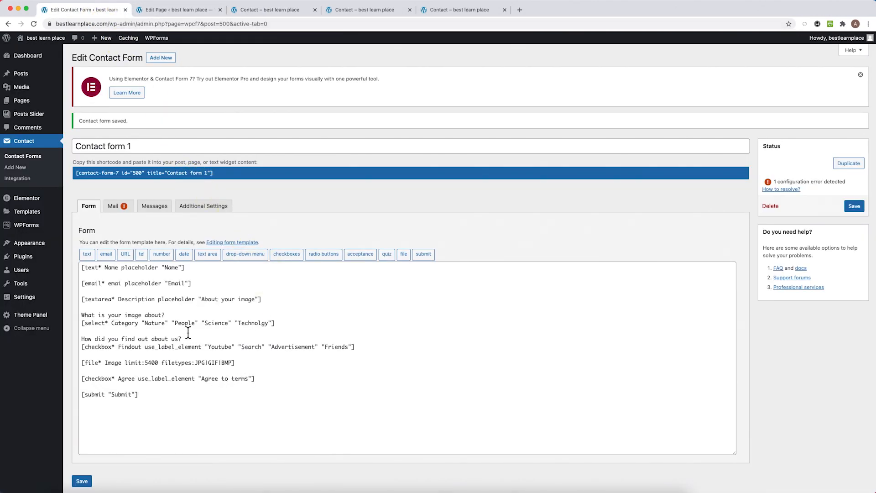
click(120, 209)
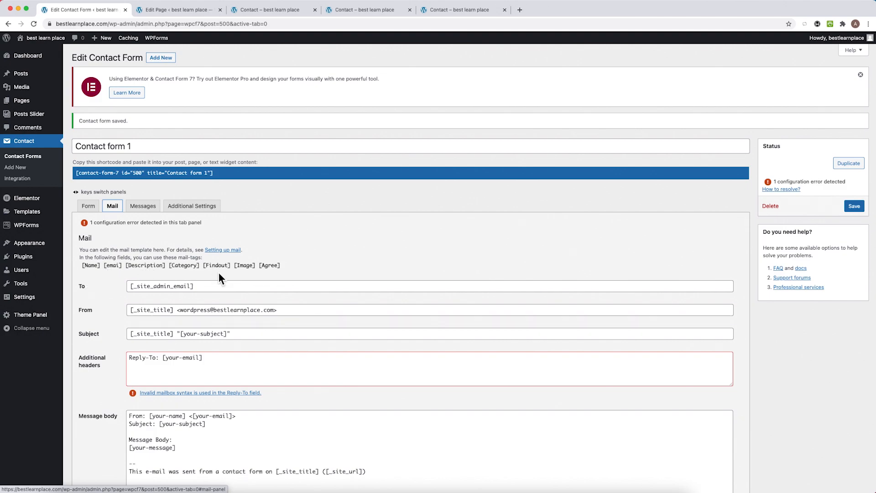
scroll(218, 273, down, 3)
scroll(332, 273, down, 2)
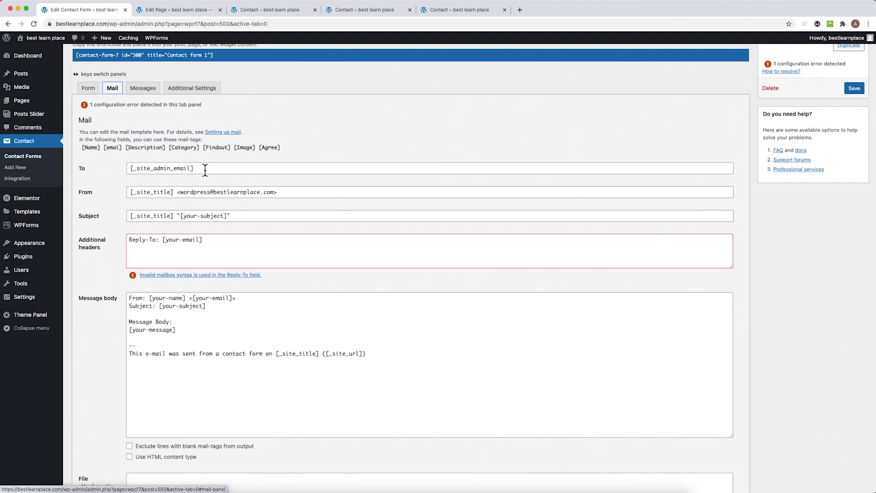
drag(195, 168, 133, 168)
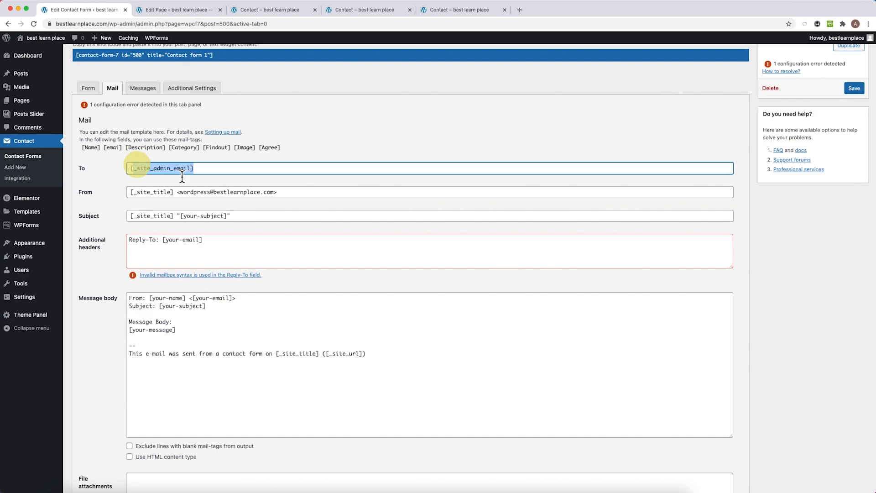
click(297, 192)
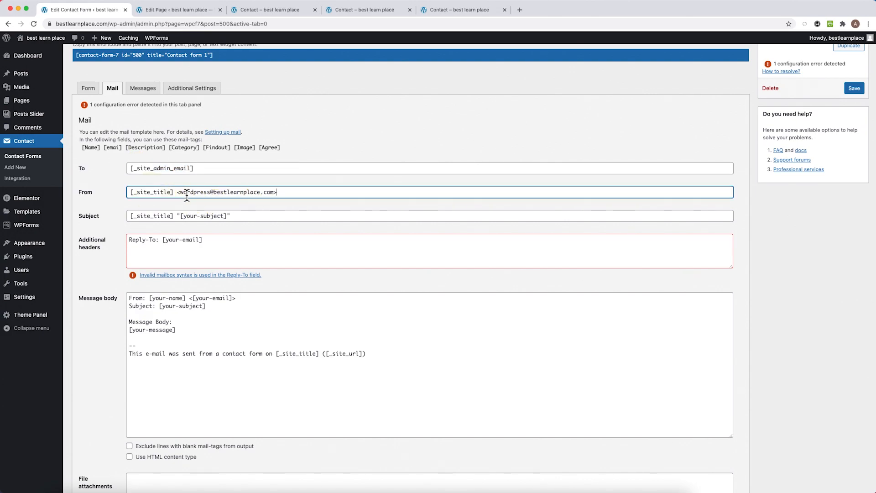
drag(211, 196, 183, 196)
text(contactform)
drag(218, 195, 179, 193)
- Remove the quoted [your-subject] tag from the mail subject, keeping only [_site_title]
click(264, 216)
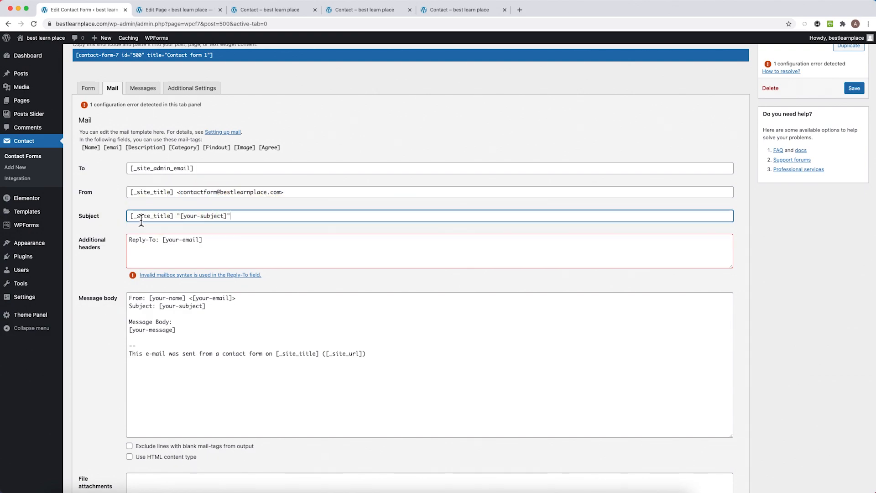
click(179, 217)
drag(179, 217, 237, 218)
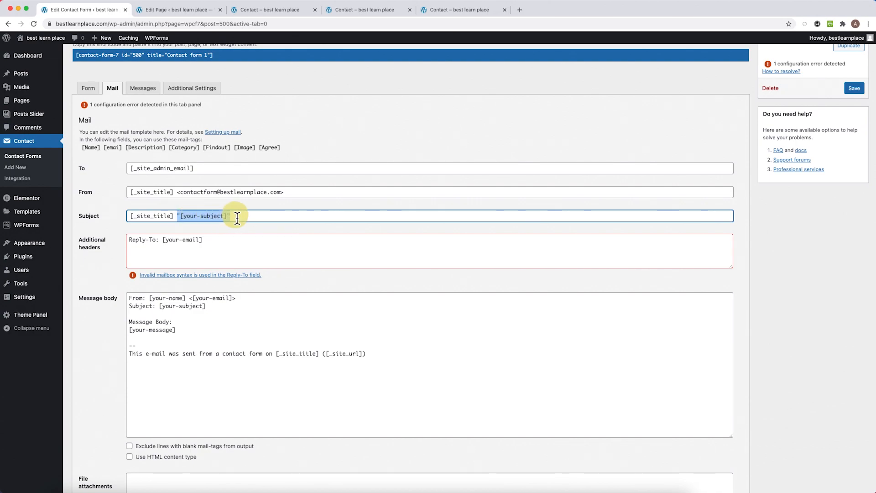
key(BackSpace)
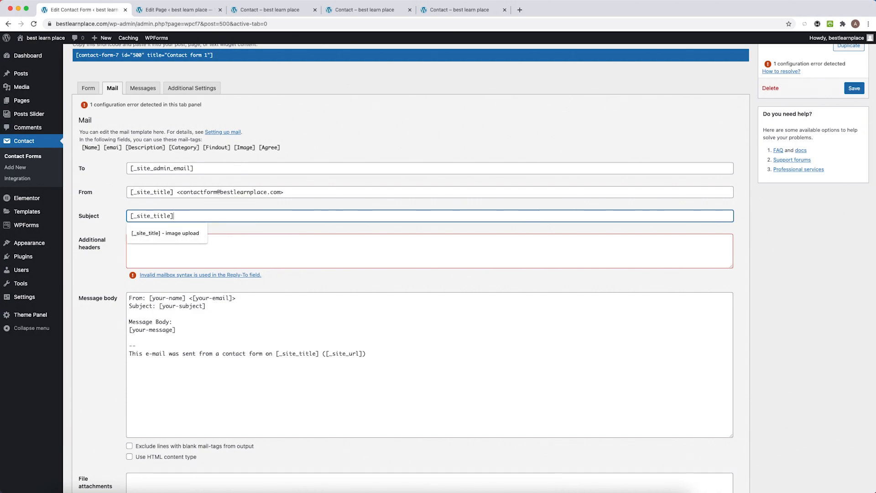
click(229, 180)
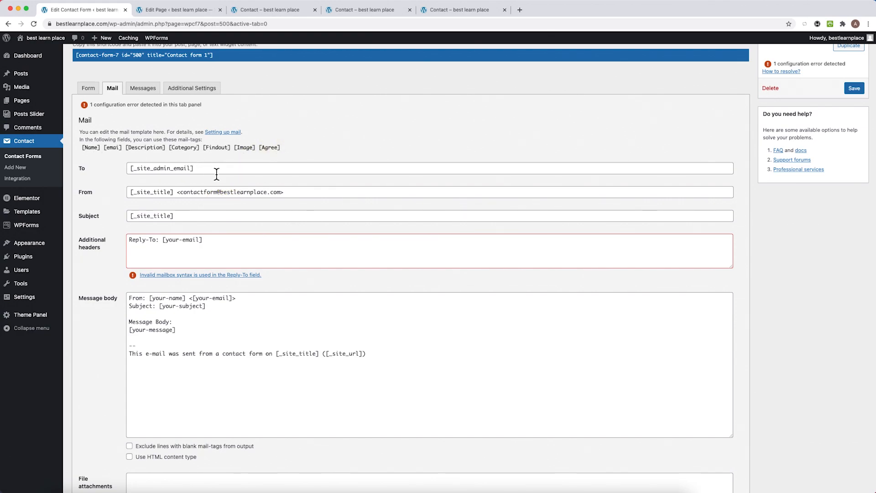
- Replace [your-email] in the Reply-To header with the form's [emai] mail-tag
scroll(259, 234, down, 2)
drag(204, 218, 158, 216)
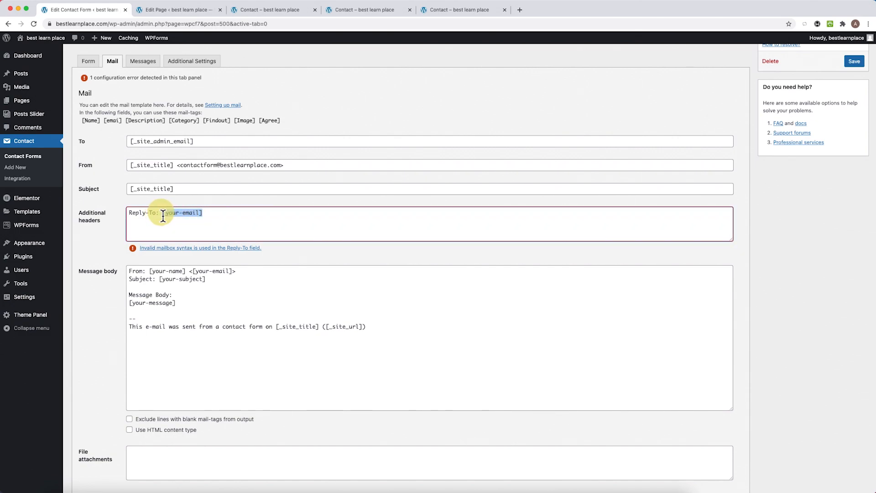
key(BackSpace)
scroll(155, 164, down, 1)
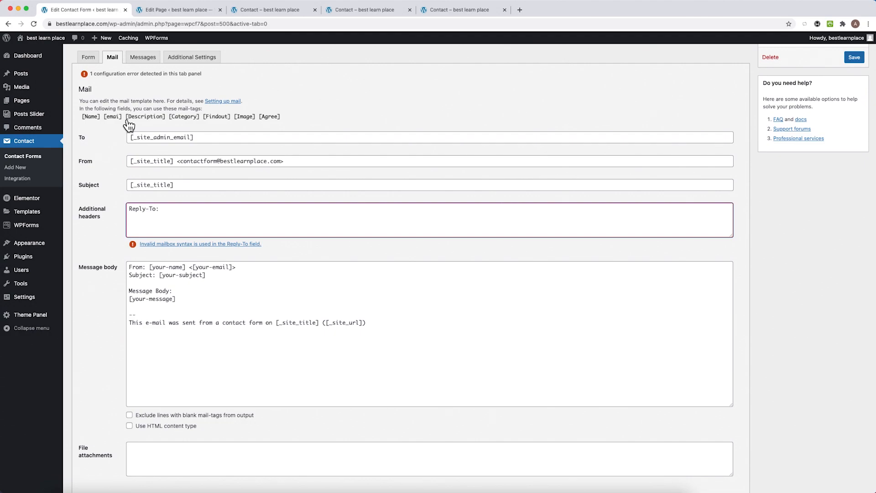
click(112, 118)
key(ctrl+c)
click(171, 210)
key(ctrl+v)
scroll(109, 73, up, 5)
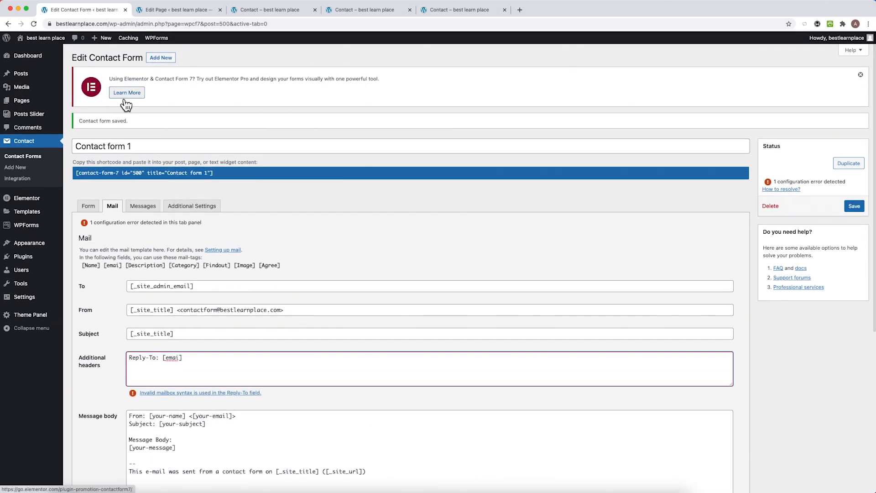
- Correct the email field's name to "email" in the form template and save the form
click(89, 206)
scroll(130, 216, down, 1)
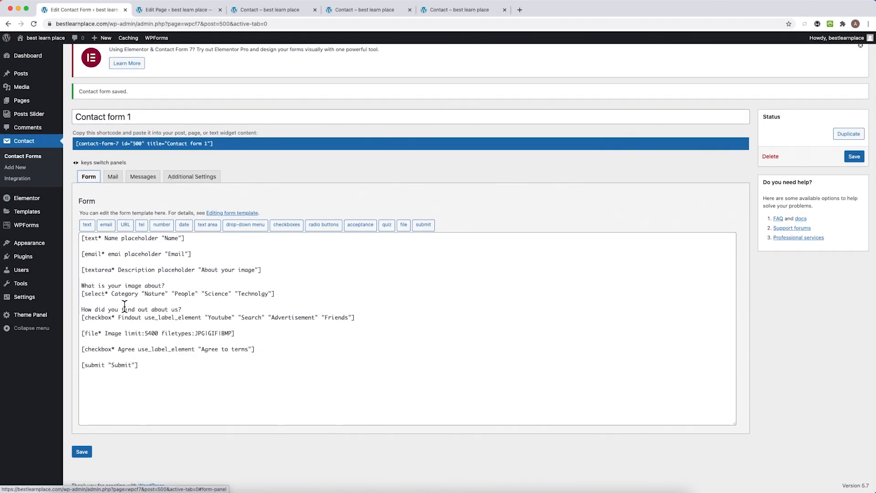
click(122, 254)
text(l)
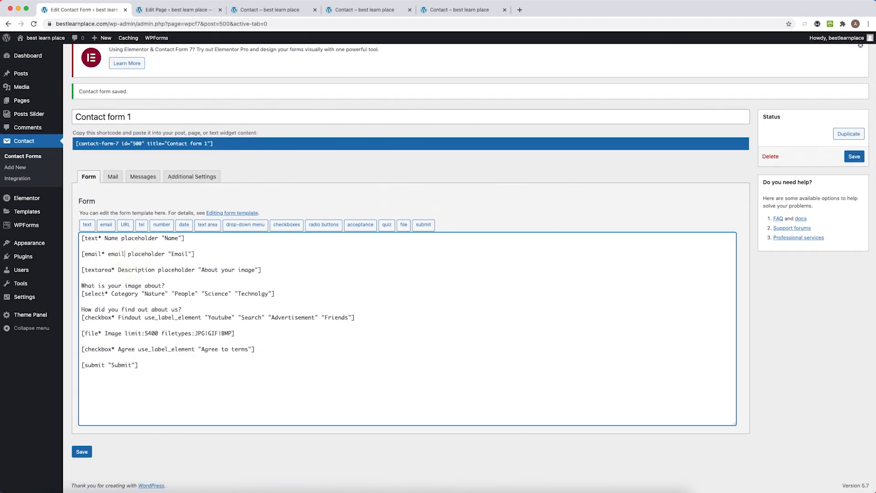
click(81, 451)
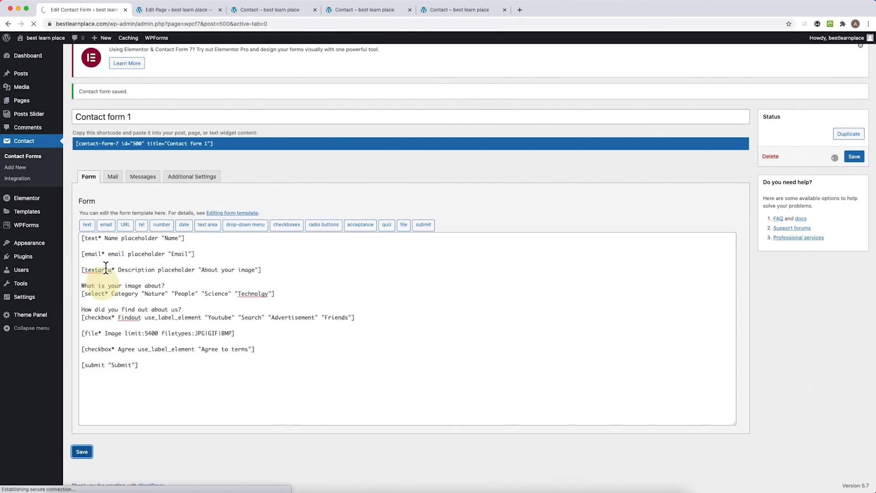
- Correct the mail-tag in the mail template's Reply-To header to [email]
click(127, 182)
click(182, 309)
scroll(182, 313, down, 2)
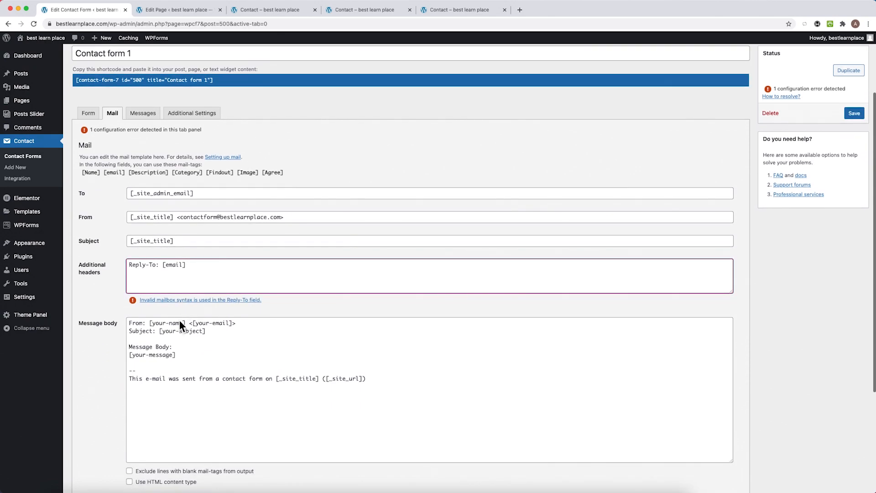
click(112, 302)
scroll(114, 308, down, 3)
- Delete the default From, Subject and Message Body lines from the message body, keeping the closing site signature
click(166, 303)
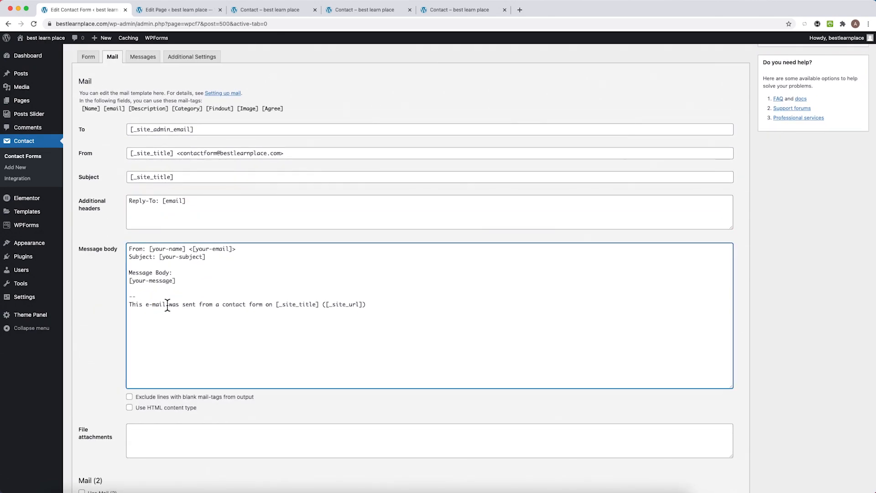
scroll(168, 305, down, 1)
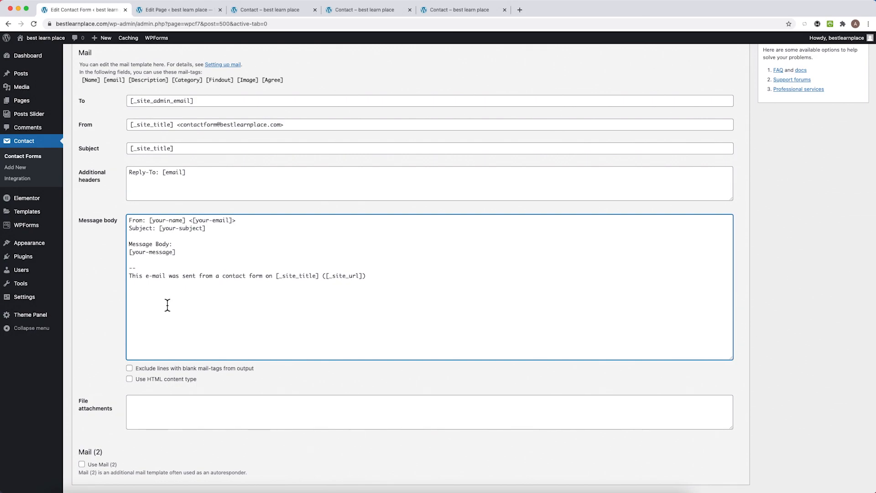
drag(185, 258, 118, 209)
key(BackSpace)
- Copy the list of available mail-tags to the start of the message body and remove the instruction text copied with it
drag(291, 81, 79, 82)
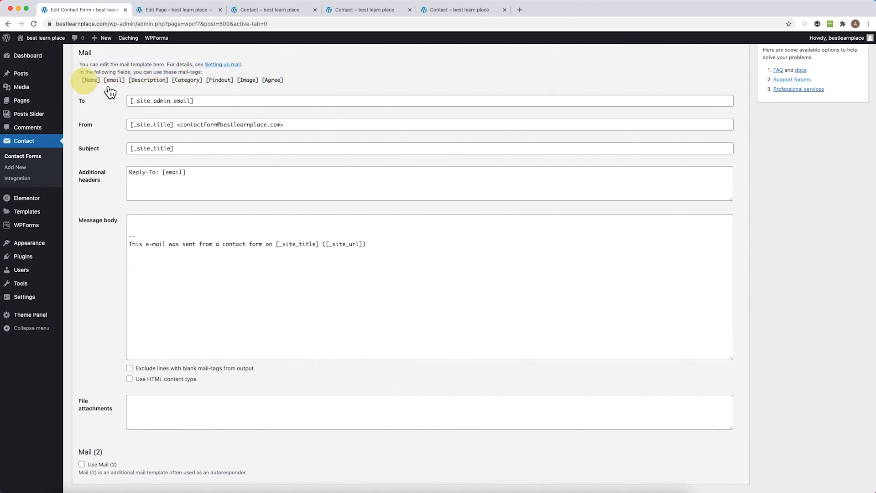
mouse_move(295, 81)
mouse_down()
mouse_move(217, 92)
mouse_move(291, 93)
mouse_up()
click(190, 227)
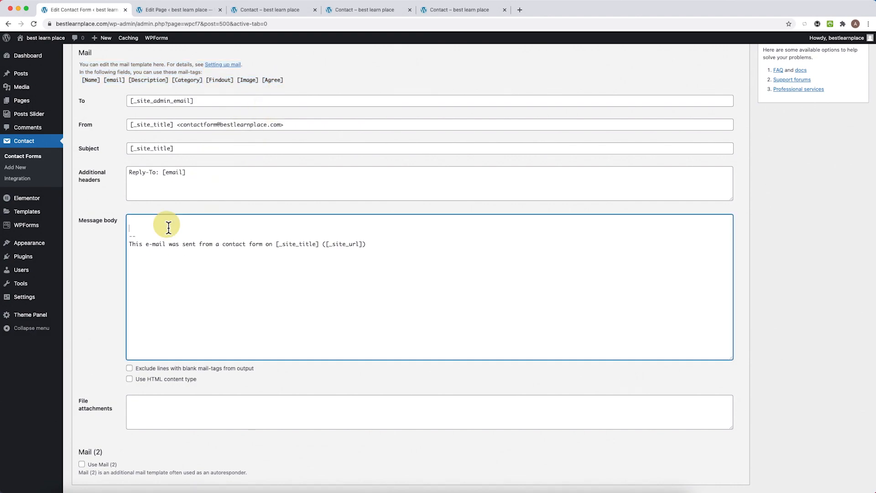
key(super+v)
drag(306, 236, 113, 225)
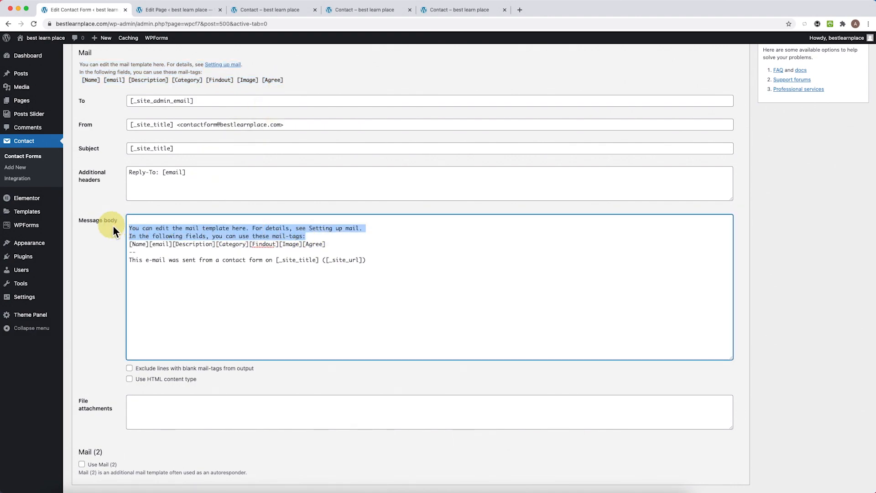
key(BackSpace)
key(BackSpace)
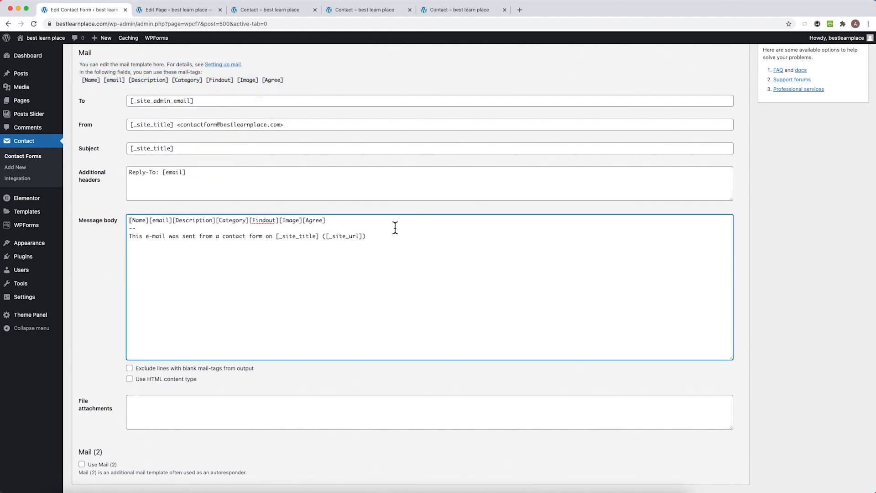
- Put each mail-tag in the message body on its own line, with a blank line before the site signature
click(353, 222)
key(Return)
click(149, 221)
key(Return)
click(155, 228)
key(Return)
click(176, 238)
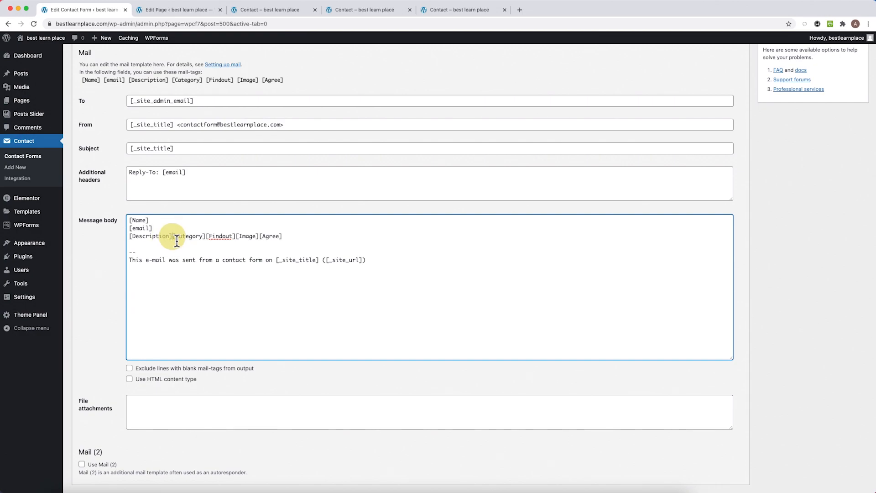
key(Return)
click(163, 244)
key(Return)
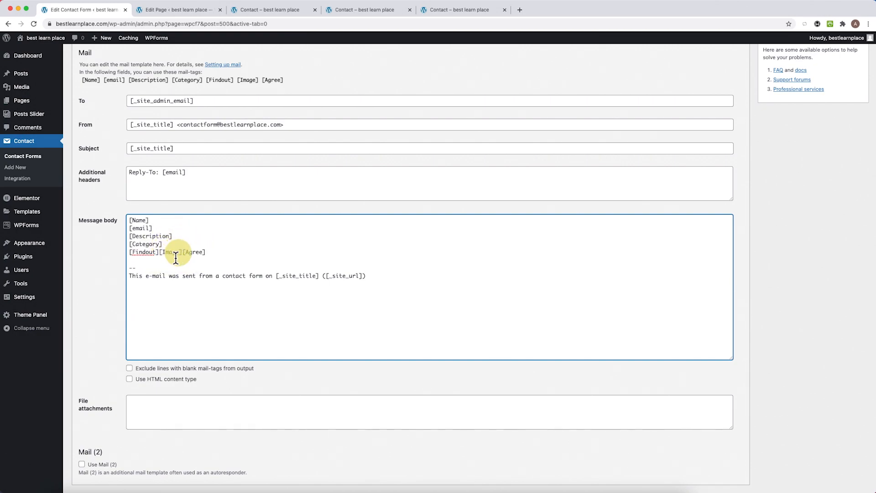
click(159, 252)
key(Return)
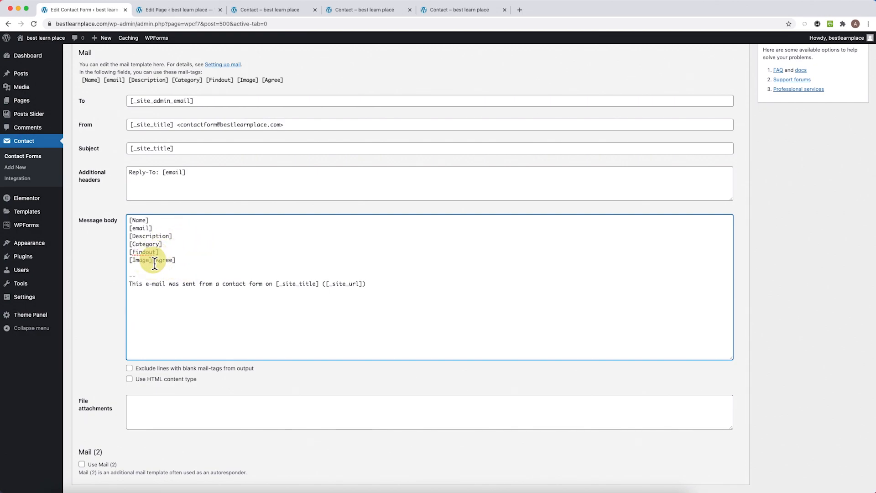
click(153, 260)
key(Return)
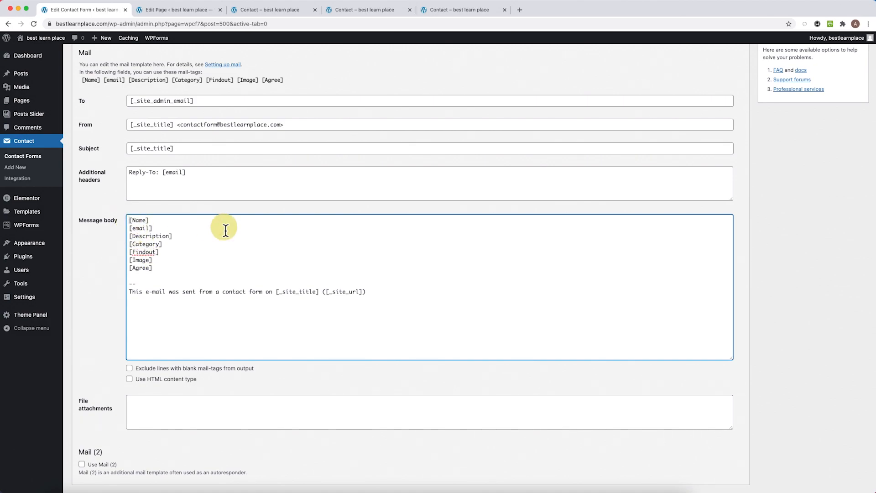
- Label the message body's mail-tags in order as "Name:", "Email:", "About the image:", "What type of image:" and "How they found us:", leaving [Image] and [Agree] unlabelled
text(Name: [Name] )
text(Email: [email] )
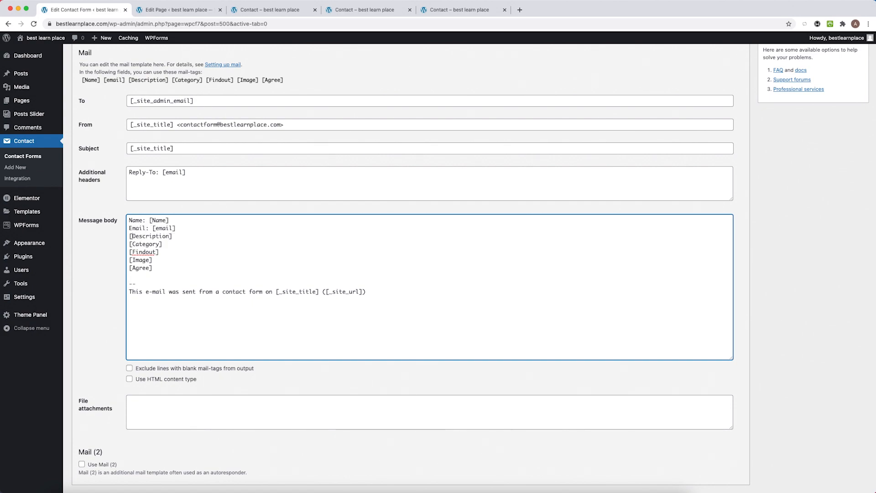
text(About the image:)
click(130, 244)
text(What type of )
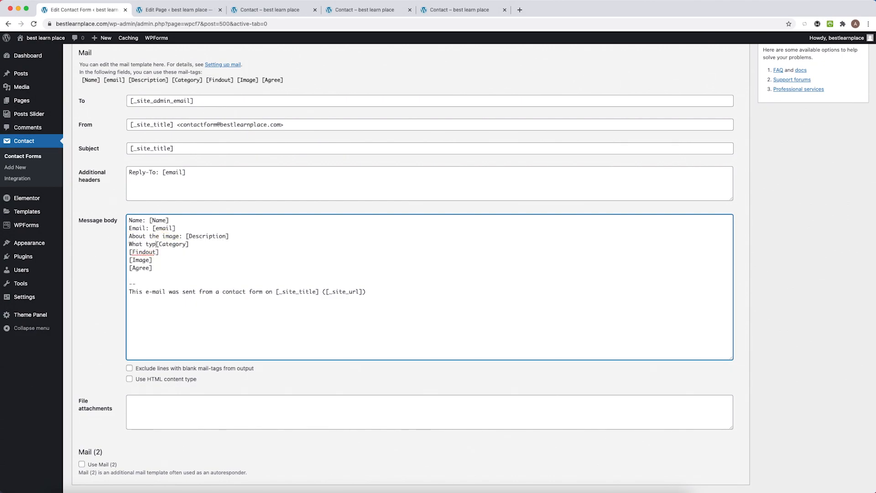
text(image:)
click(130, 252)
text(How they found us)
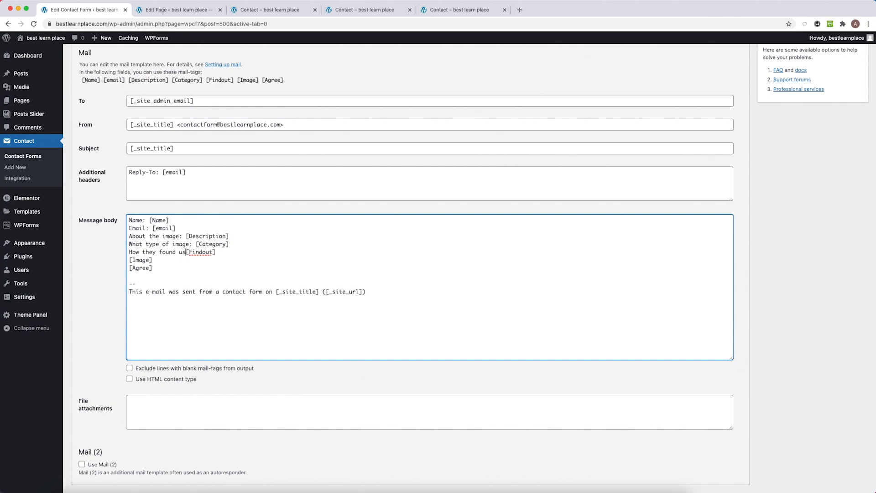
text(:)
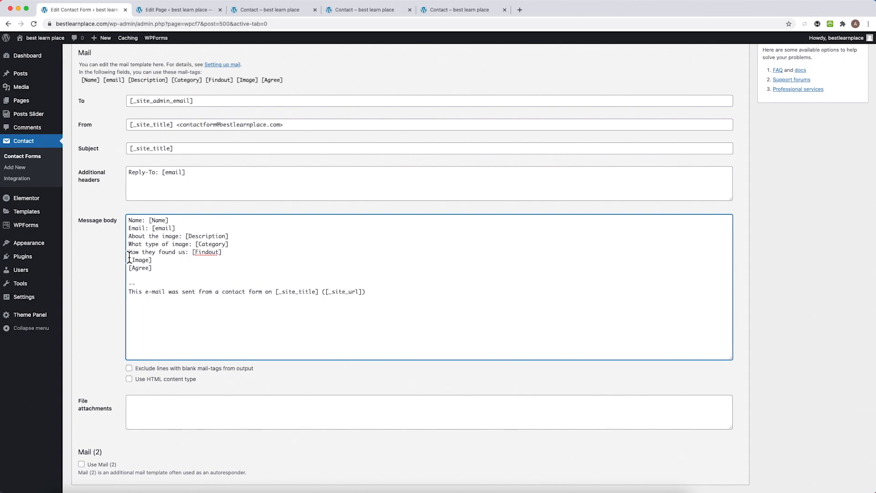
- Move the [Image] mail-tag from the message body to the mail template's file attachments
drag(129, 260, 154, 260)
key(BackSpace)
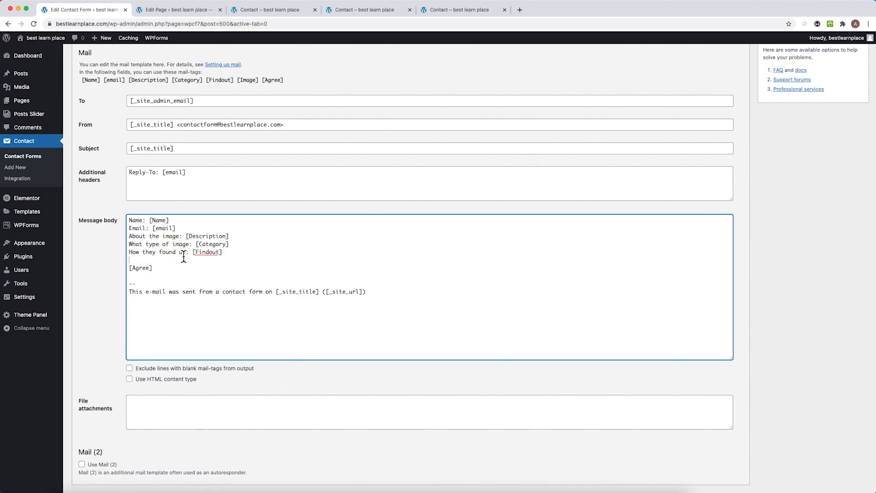
scroll(153, 385, down, 1)
click(144, 381)
key(super+v)
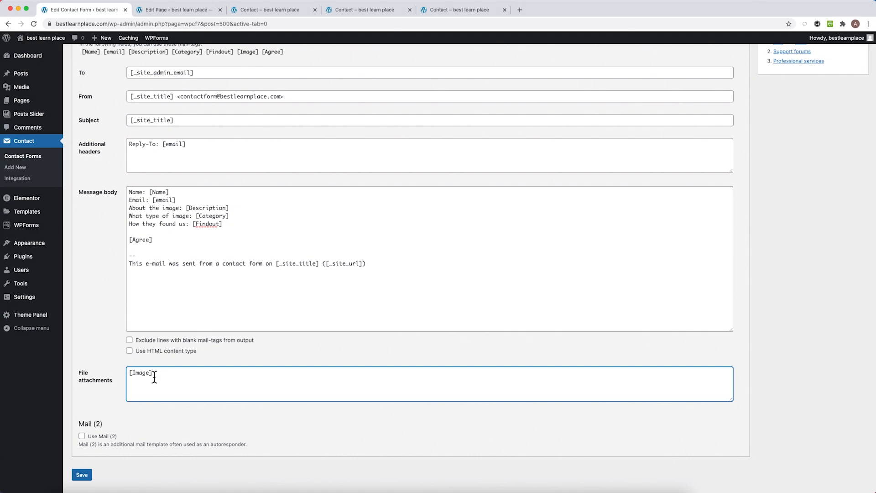
- Delete the [Agree] mail-tag and extra blank lines from the message body, and save the contact form
drag(161, 241, 133, 243)
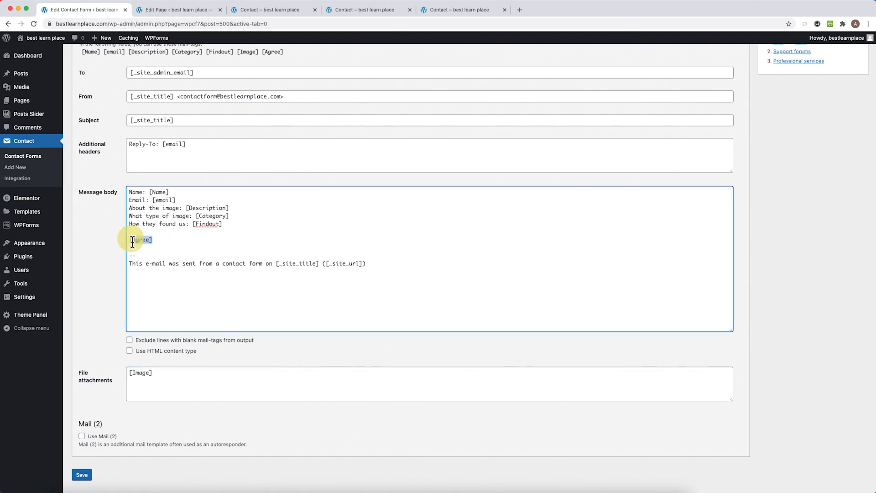
key(BackSpace)
key(BackSpace)
key(BackSpace)
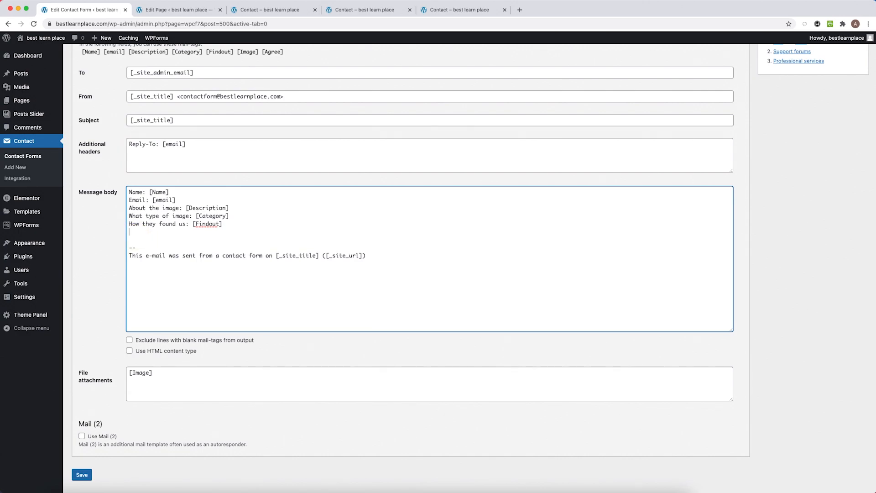
key(Delete)
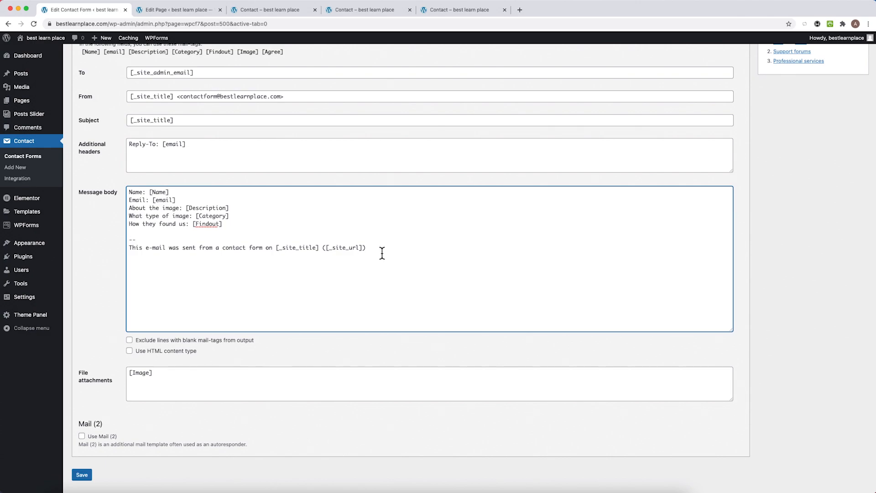
scroll(264, 288, down, 1)
click(87, 453)
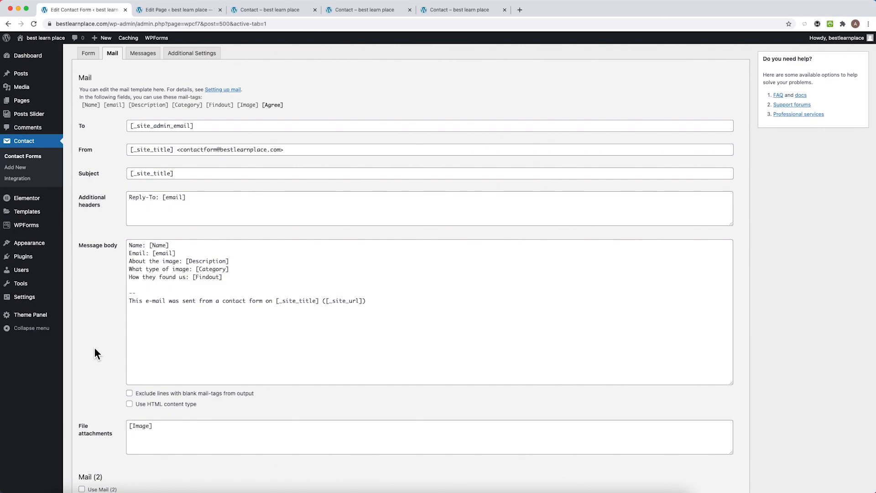
- Enable the additional Mail (2) template and set its recipient to the [email] mail-tag
scroll(94, 347, down, 3)
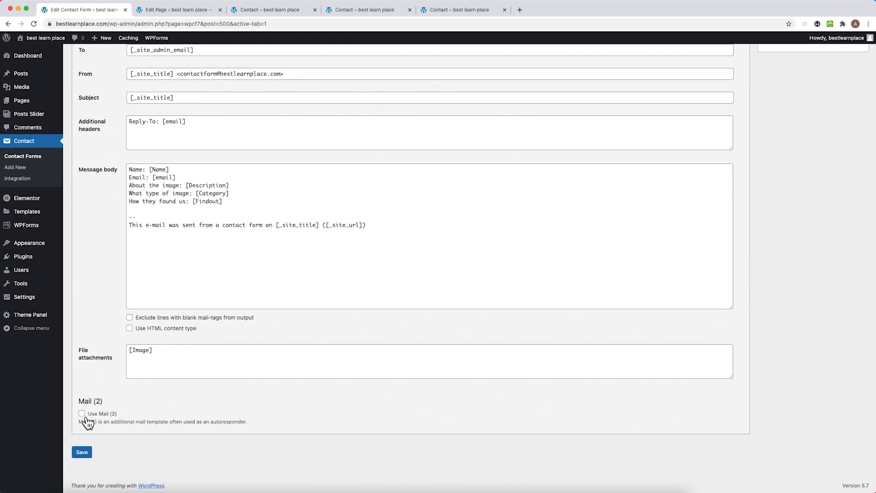
click(84, 414)
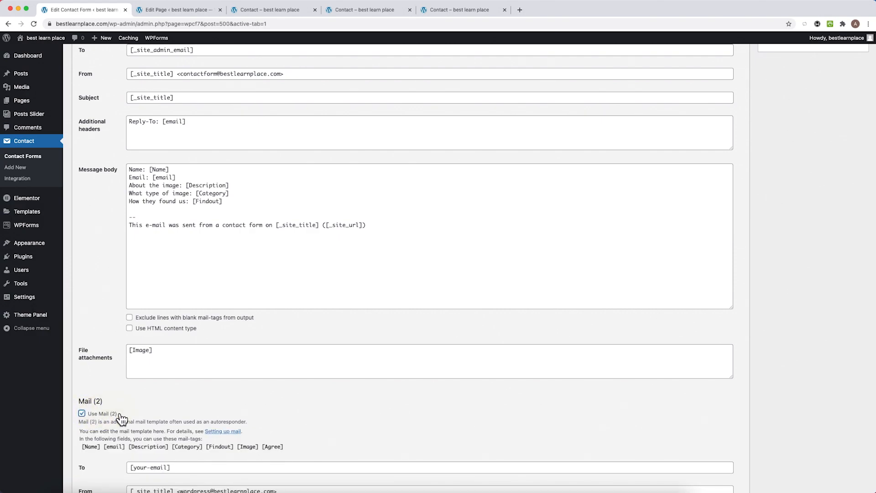
scroll(119, 418, down, 8)
scroll(122, 419, down, 2)
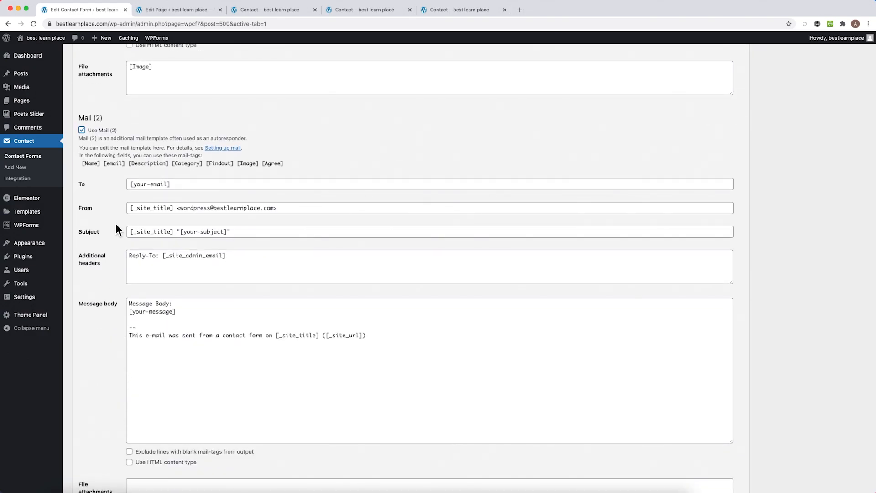
click(160, 184)
scroll(153, 179, up, 4)
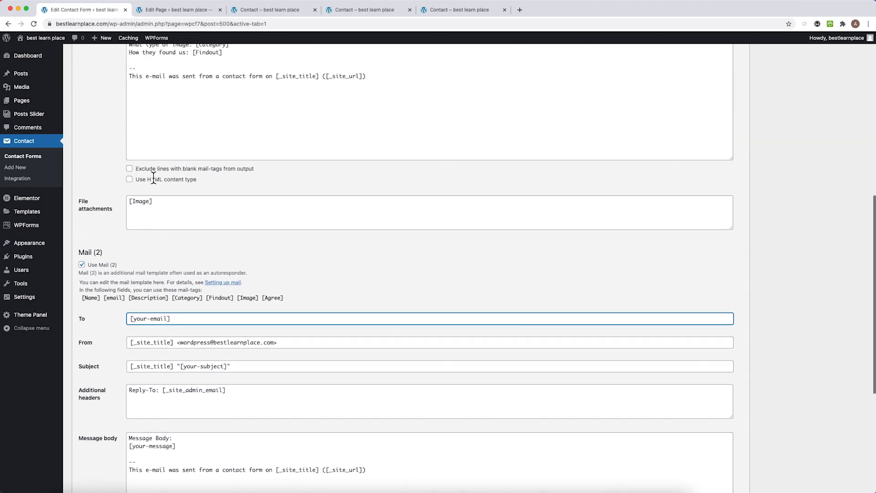
scroll(153, 177, up, 5)
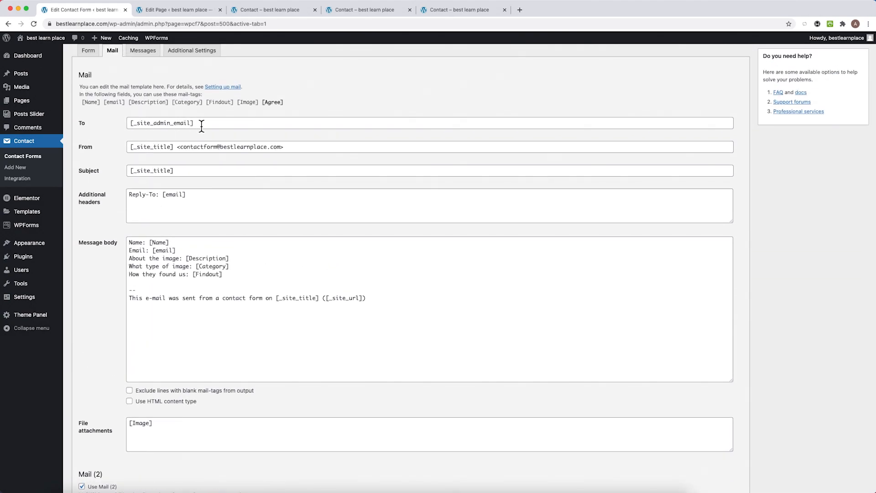
scroll(211, 129, down, 7)
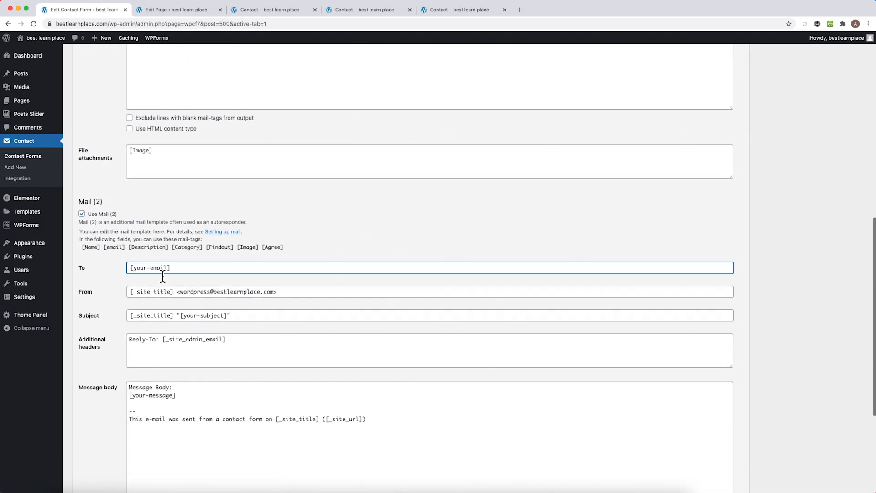
drag(150, 270, 135, 272)
key(BackSpace)
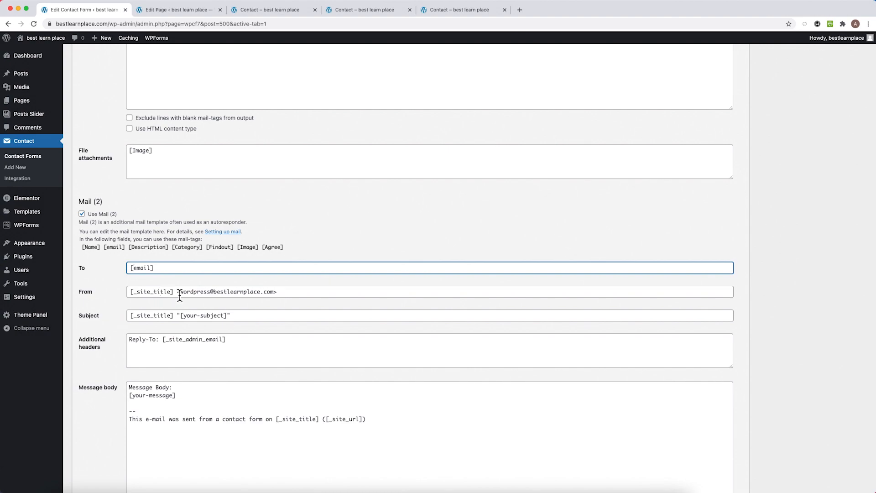
- Change the Mail (2) sender's mailbox name to contactform and set its subject to "[_site_title] - image upload"
double_click(195, 294)
text(contactform)
drag(231, 315, 175, 316)
key(BackSpace)
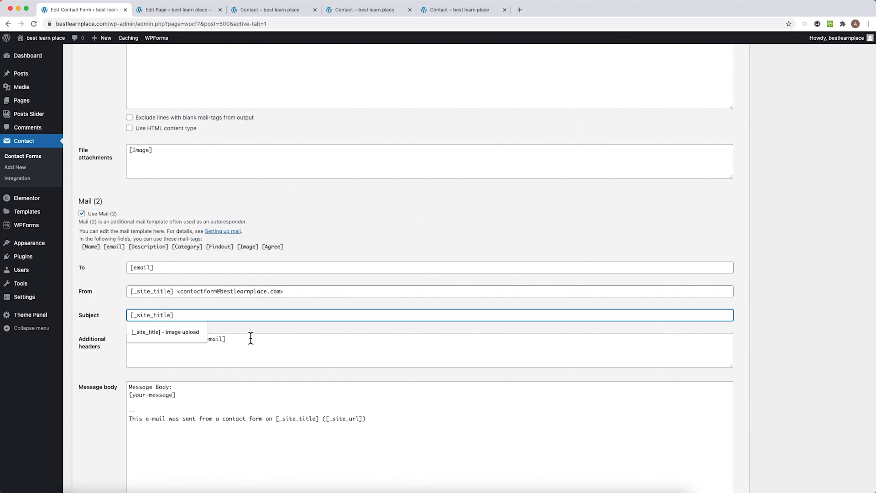
click(232, 362)
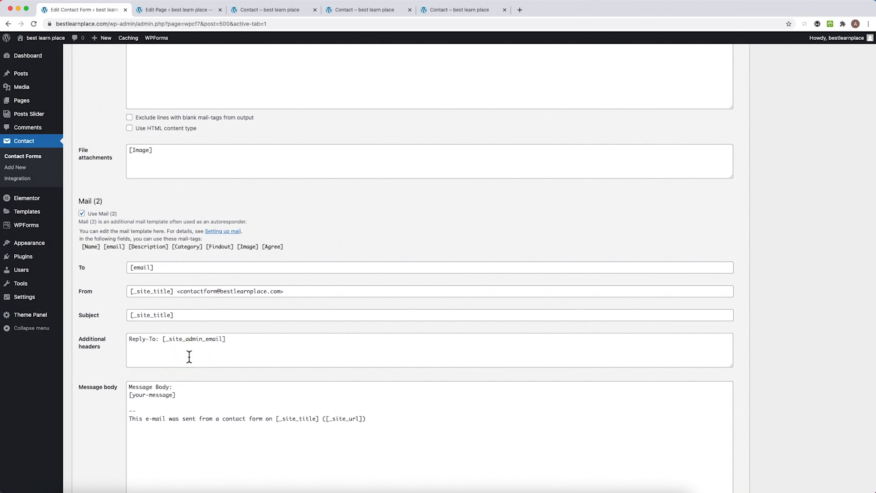
scroll(189, 356, down, 1)
click(180, 293)
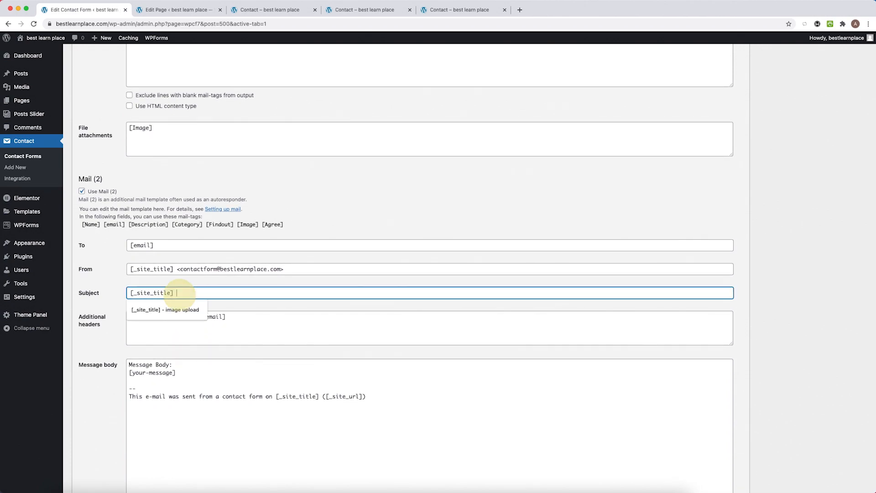
text(- iam)
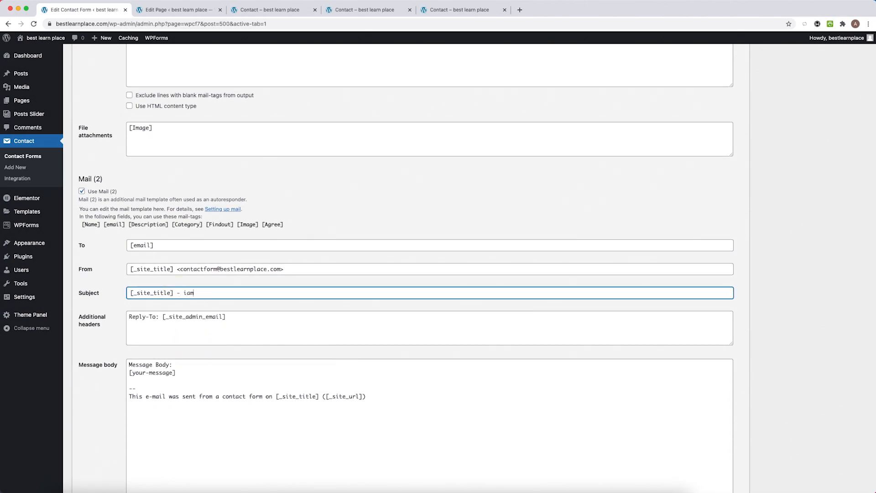
key(BackSpace)
key(BackSpace)
text(ma)
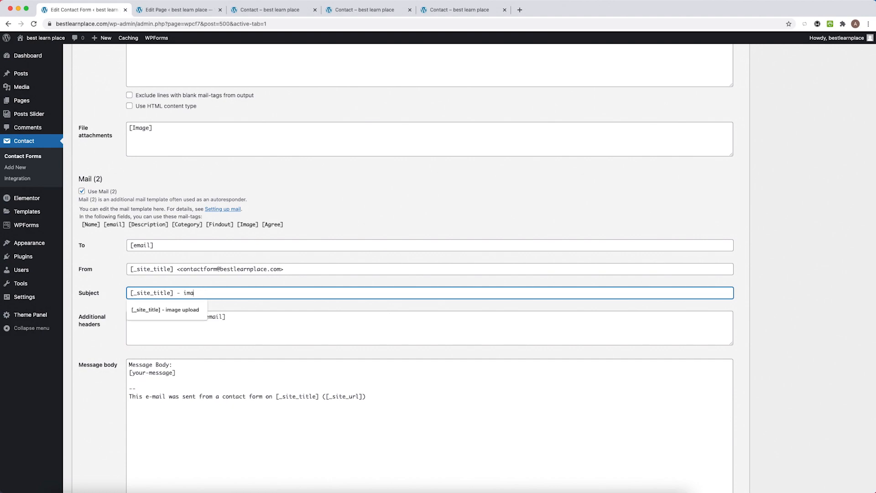
text(ge upload)
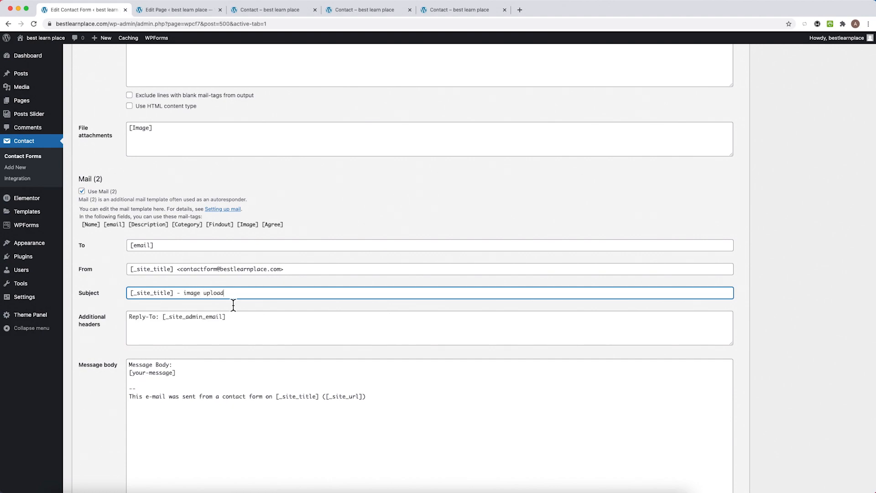
- Replace the default Mail (2) message body with a copy of the main mail template's entire message body
scroll(253, 320, down, 1)
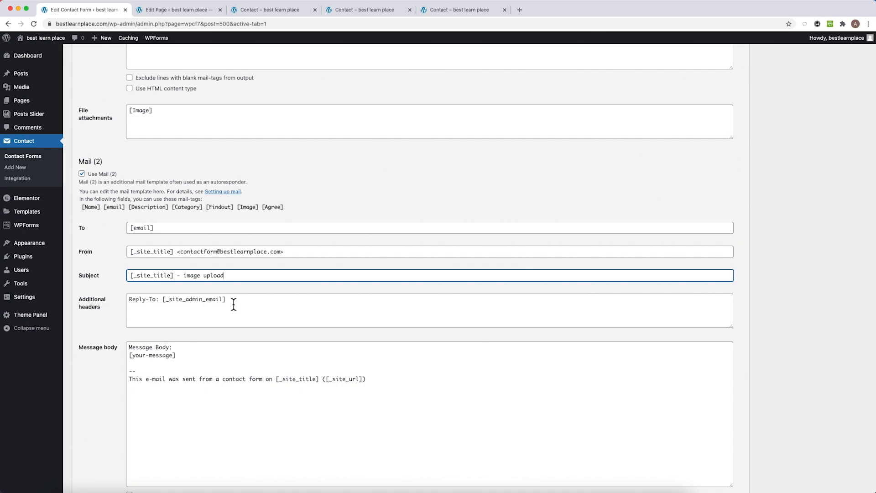
scroll(175, 306, down, 1)
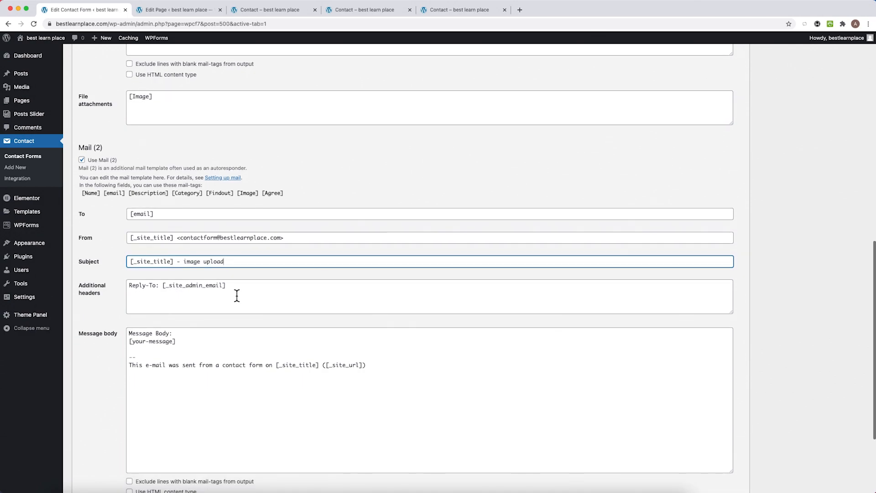
scroll(183, 310, down, 2)
scroll(194, 286, up, 10)
drag(415, 170, 131, 122)
key(super+c)
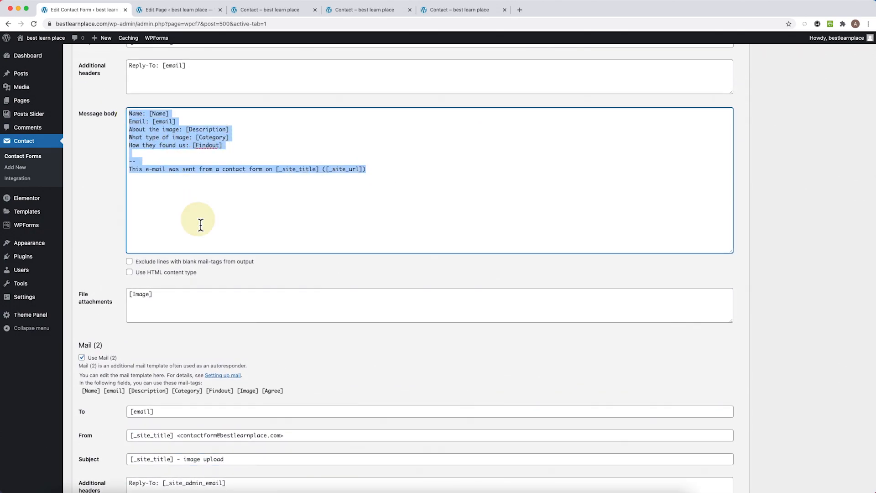
scroll(200, 225, down, 5)
drag(377, 354, 92, 329)
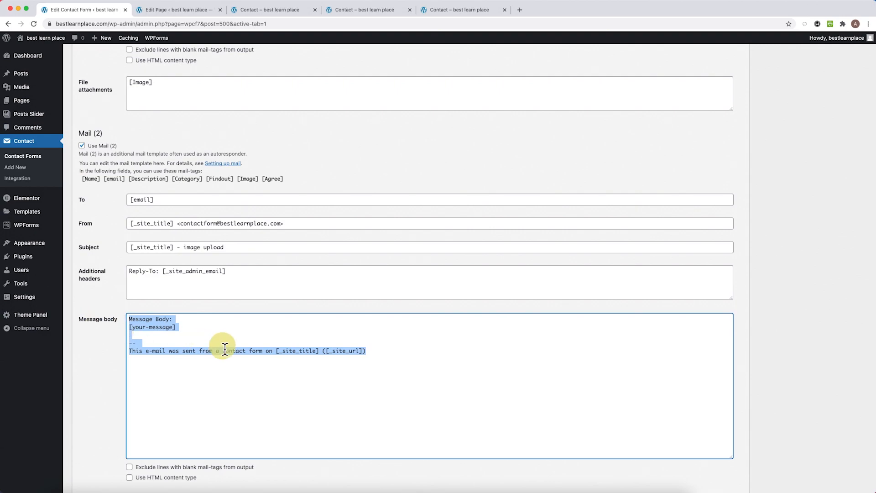
key(super+v)
- Save the contact form with the Mail (2) file attachments left empty
scroll(221, 352, down, 2)
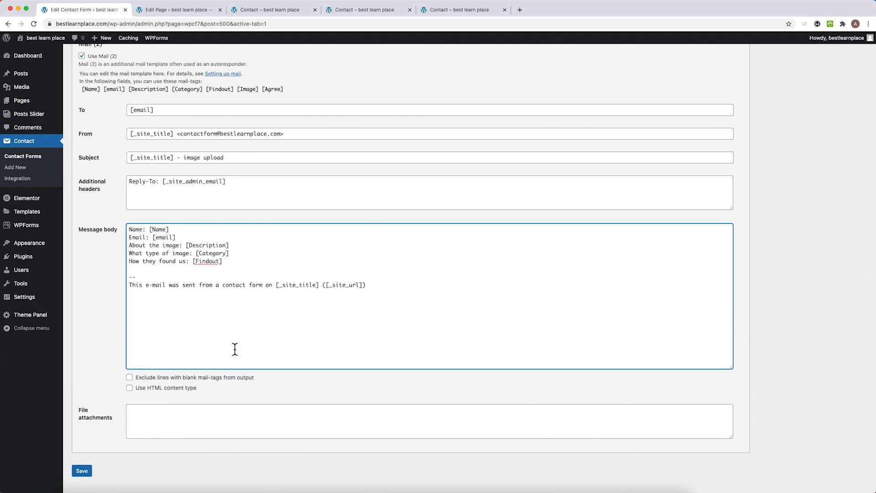
scroll(234, 350, up, 2)
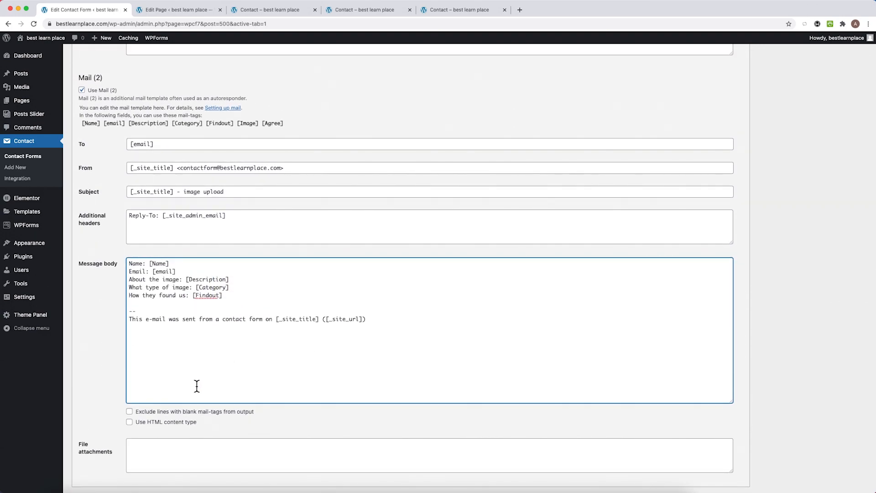
scroll(196, 386, down, 2)
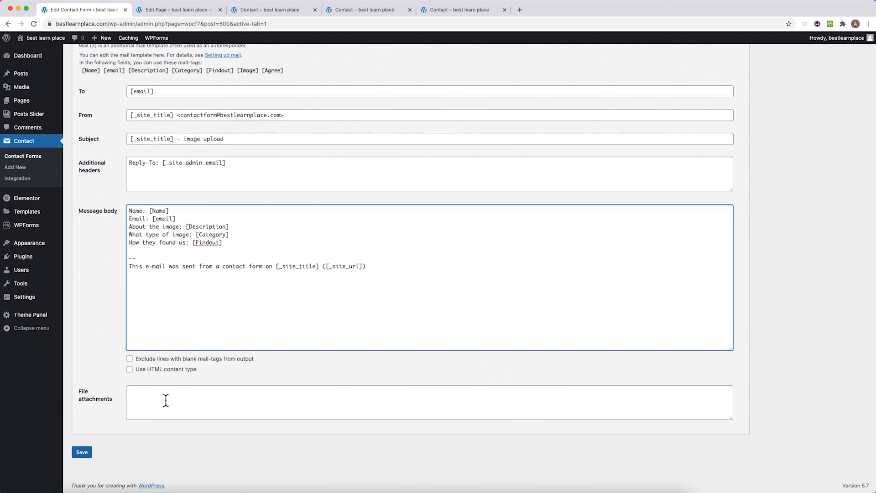
click(82, 452)
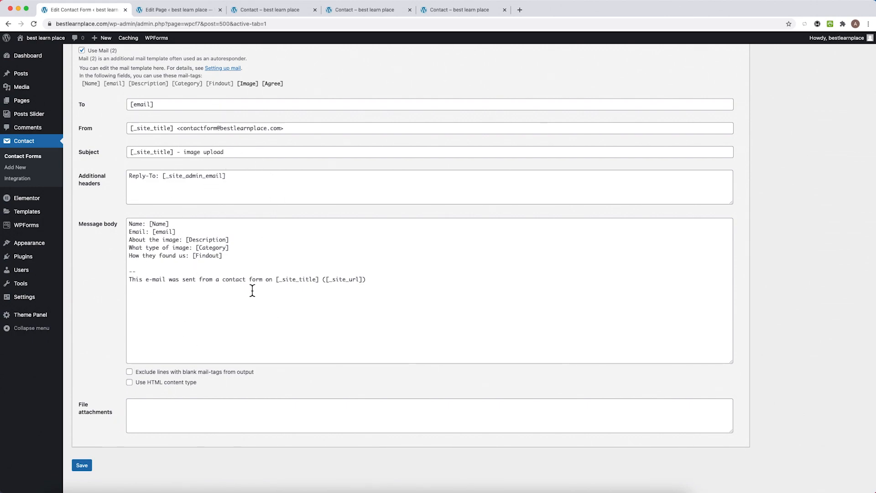
- Switch to the already open preview of the Contact page with the custom form
scroll(231, 304, down, 1)
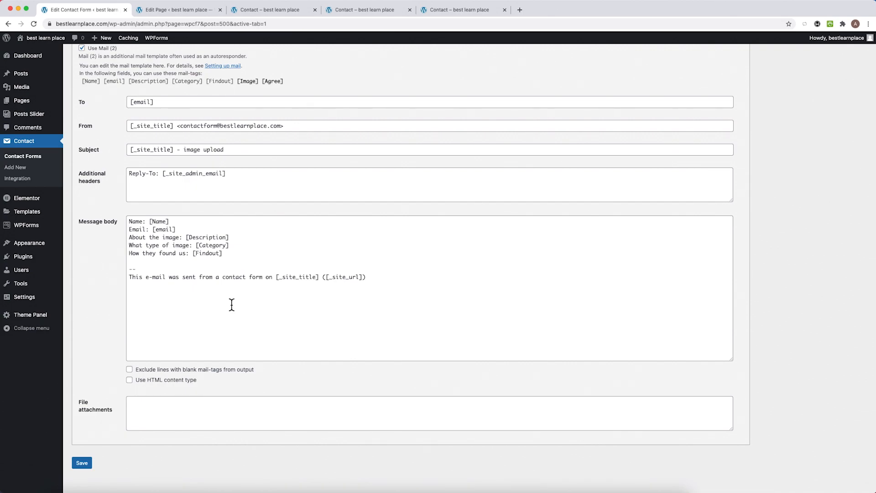
scroll(232, 304, up, 12)
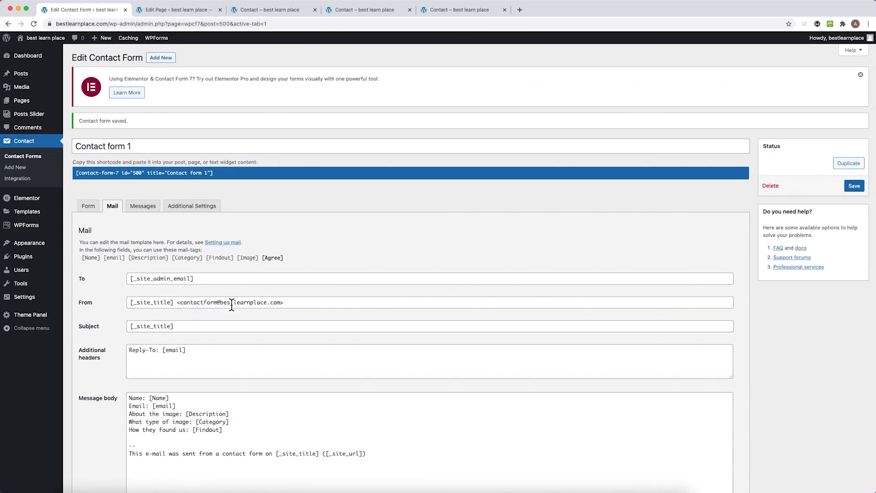
click(191, 9)
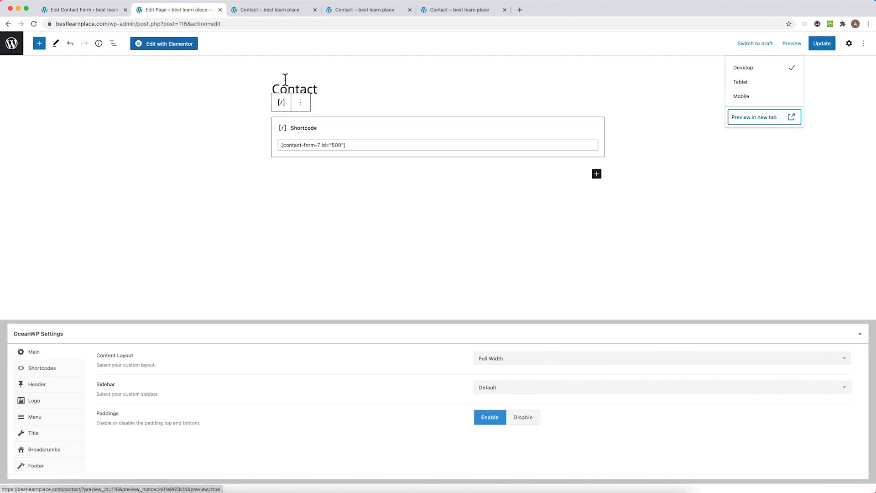
click(255, 12)
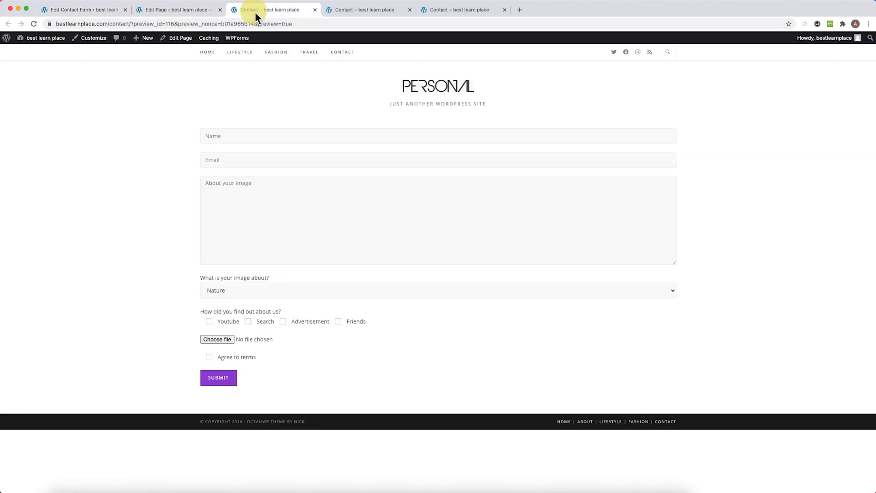
- Open the theme customizer's custom CSS code for the Contact page and write an empty .wpcf7 rule
click(102, 43)
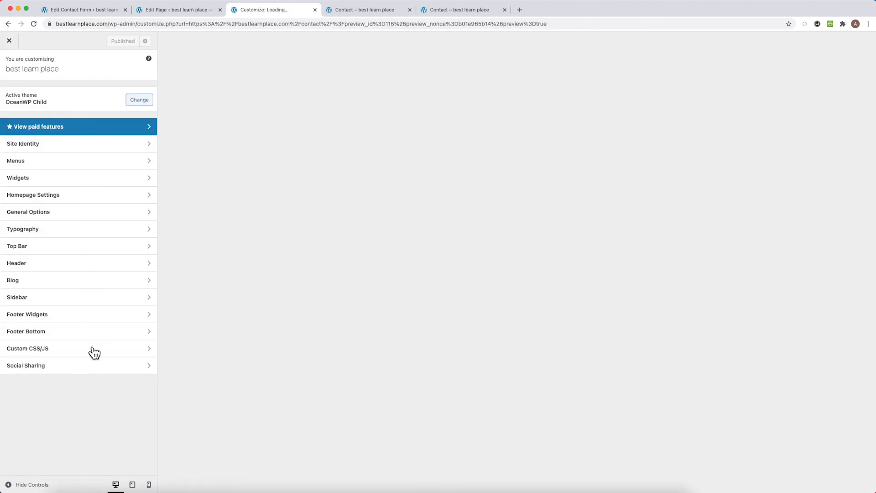
click(89, 349)
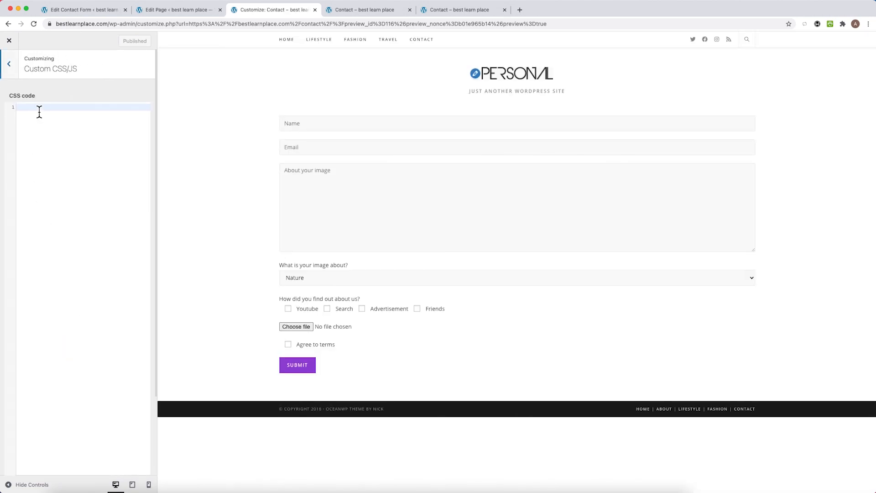
click(39, 112)
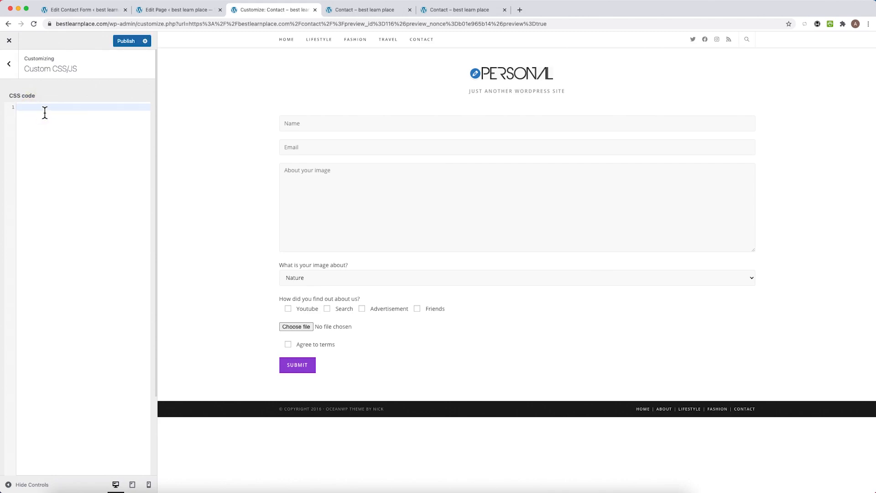
text(.wpcf7 {)
key(Return)
- Copy the empty .wpcf7 rule and paste it five times below the original, separated by blank lines
drag(17, 108, 25, 147)
key(ctrl+c)
click(23, 137)
key(Return)
key(Return)
key(ctrl+v)
key(Return)
key(Return)
key(ctrl+v)
key(Return)
key(Return)
key(ctrl+v)
key(Return)
key(Return)
key(ctrl+v)
key(Return)
key(Return)
key(ctrl+v)
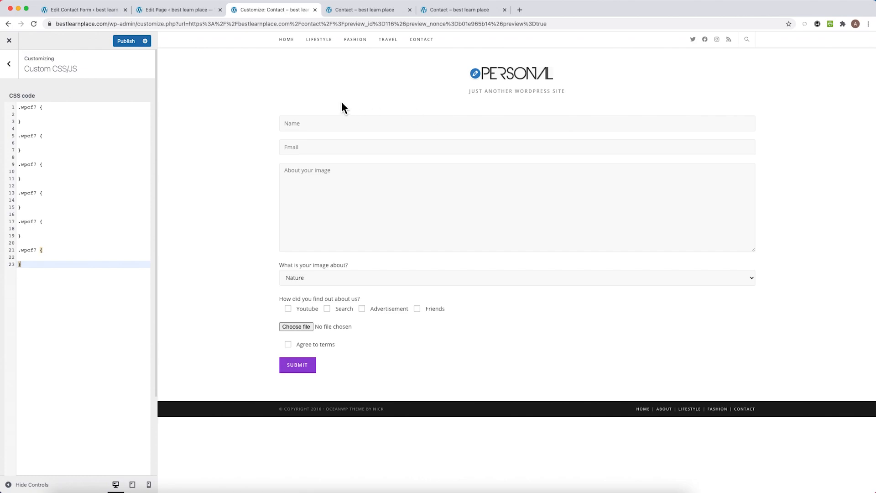
- Extend the five copied .wpcf7 selectors with form, input, textarea, select and .wpcf7-submit in that order, and publish the CSS
click(38, 137)
click(42, 137)
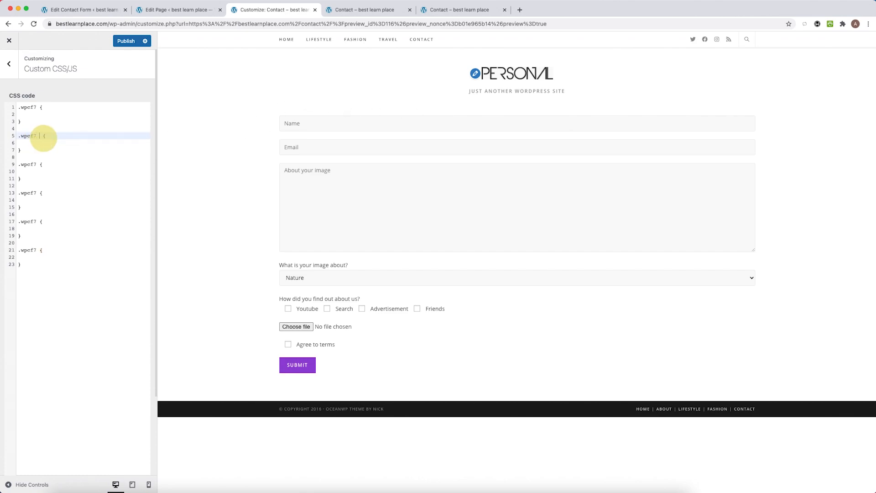
text(form)
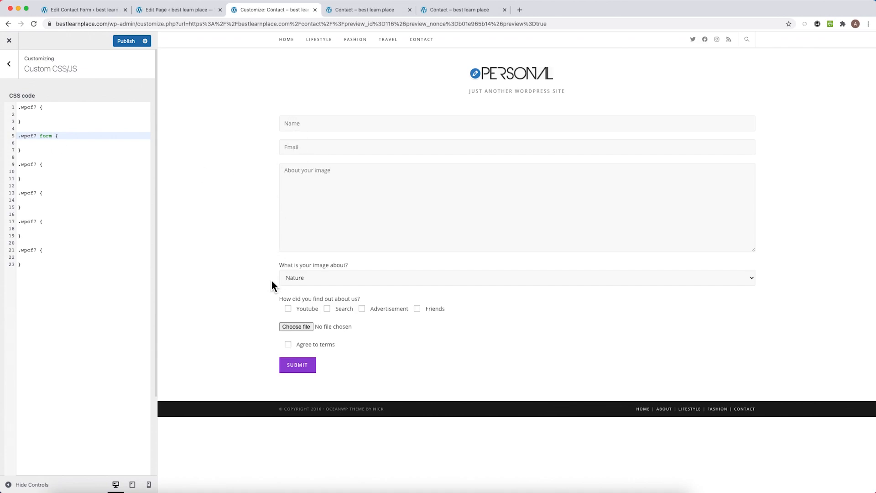
click(41, 164)
text(input)
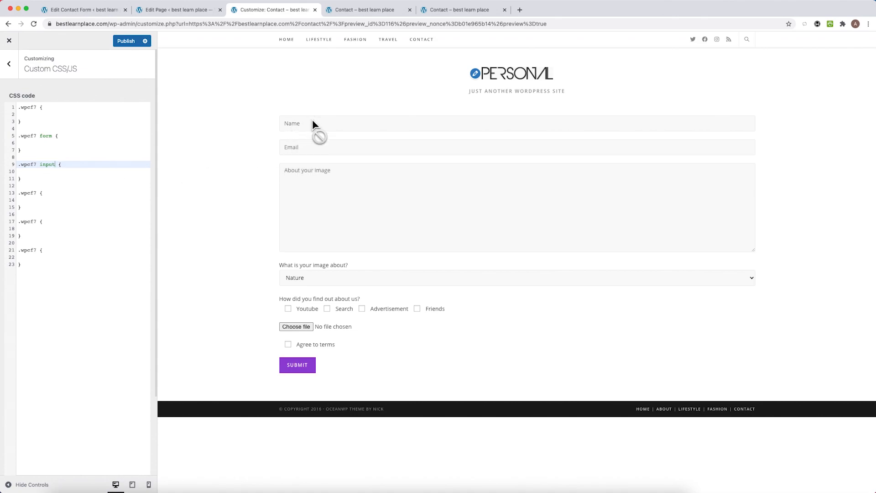
click(36, 193)
text(textarea)
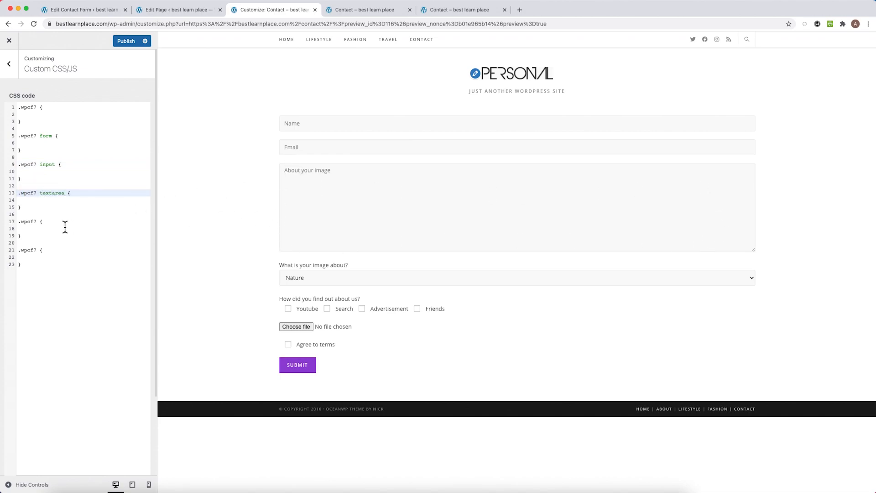
click(39, 222)
text(select)
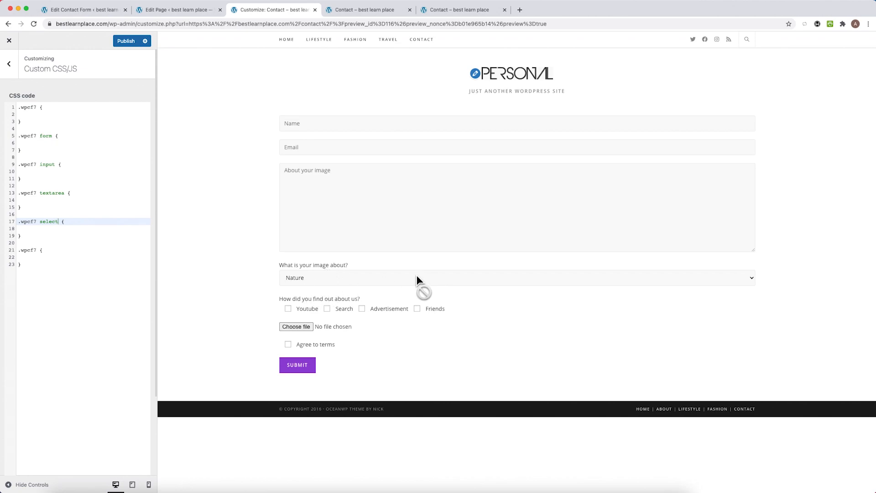
click(37, 250)
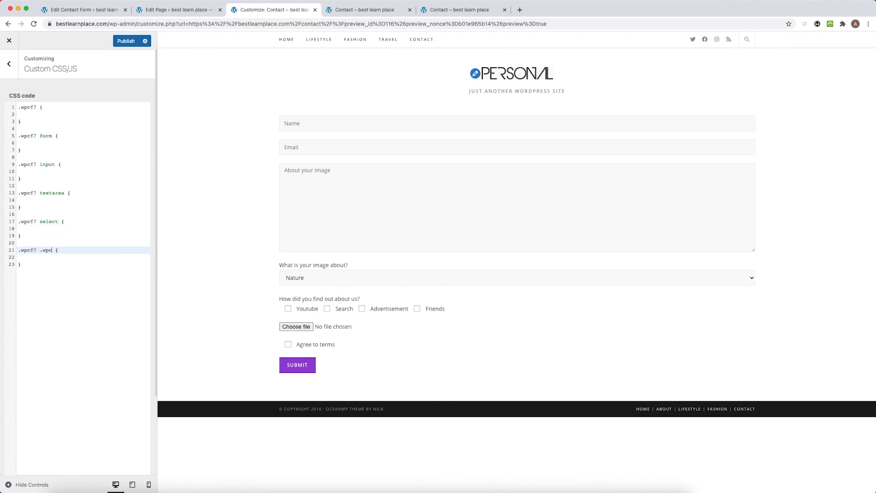
text(.wpcf7-submit)
click(126, 42)
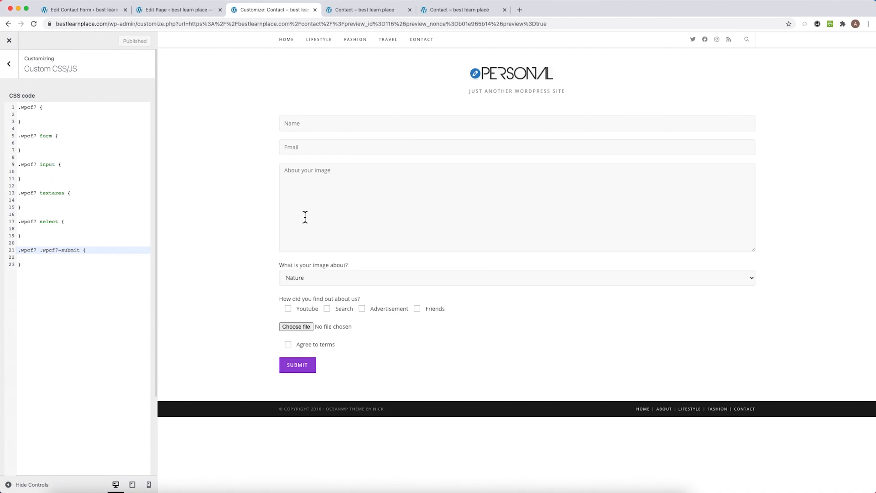
- Set background-color to #00c9bf in the plain .wpcf7 rule
click(67, 112)
key(Return)
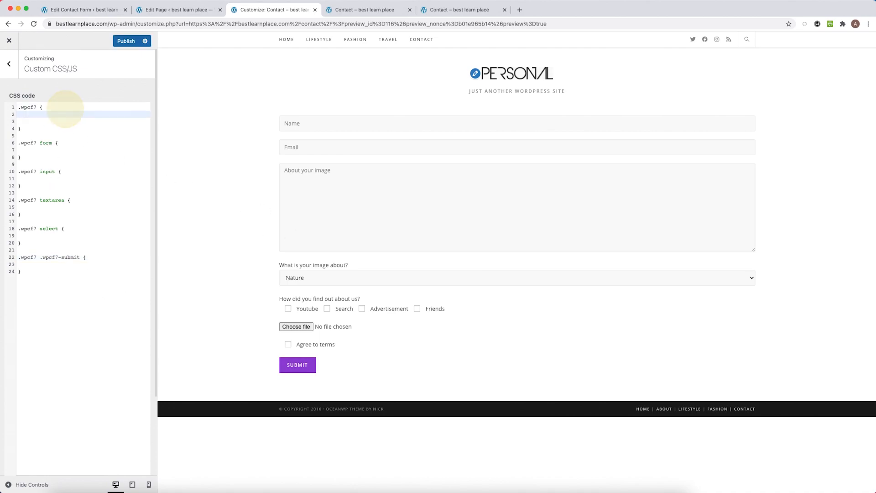
text(backgrounf)
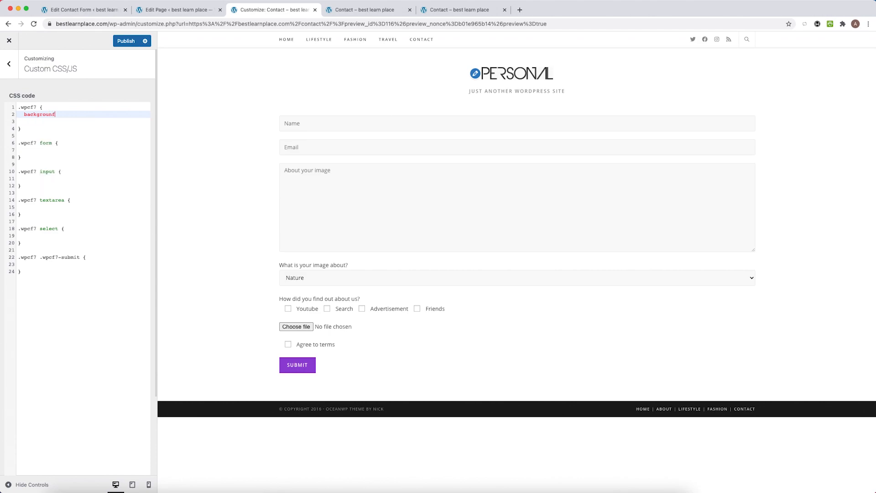
key(BackSpace)
text(d-c)
key(Down)
key(Return)
text(: )
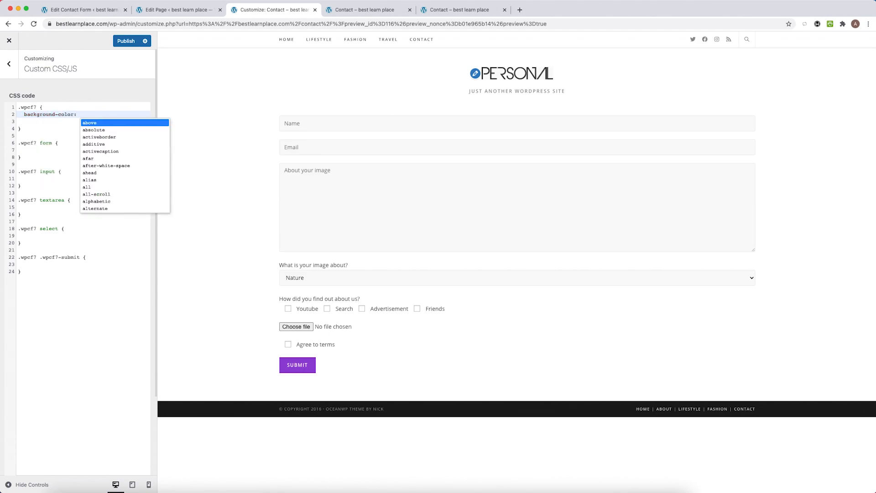
text(#00)
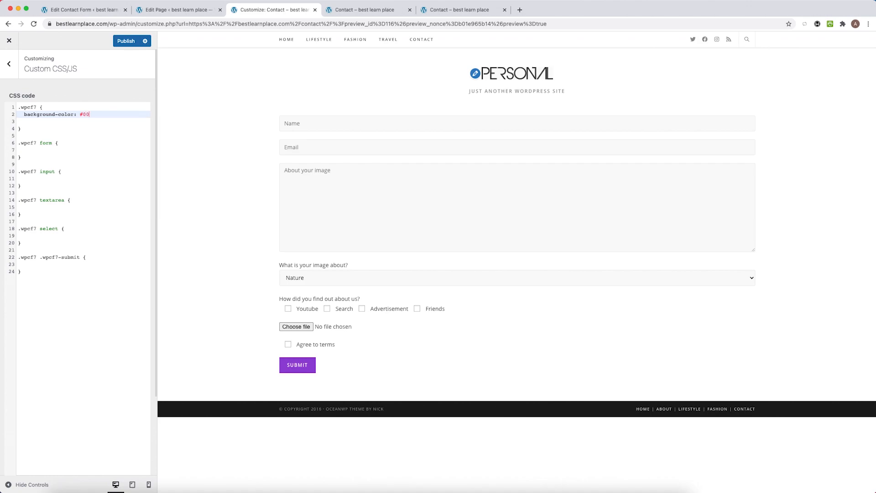
text(c9bf)
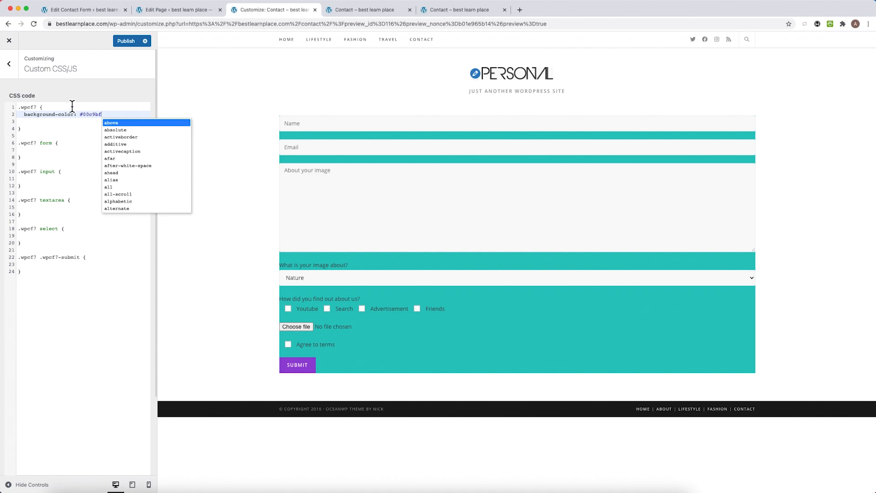
text(;)
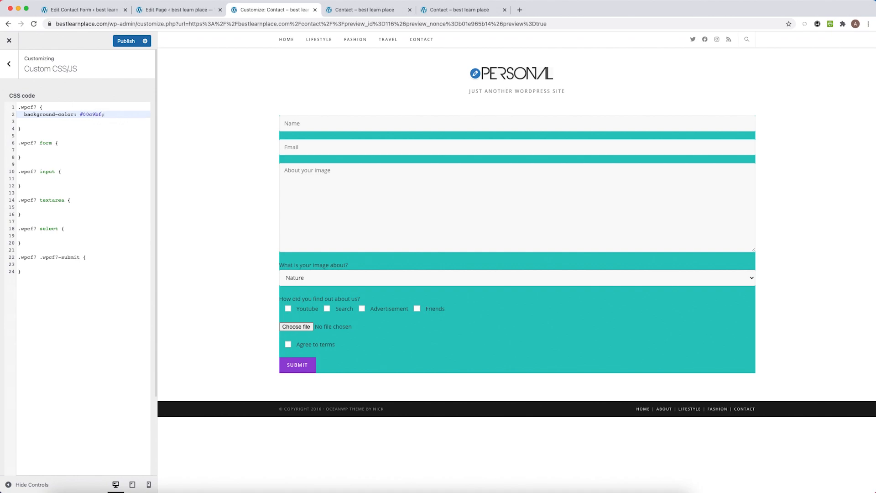
- Add 40px of padding in the .wpcf7 form rule
click(70, 142)
key(Return)
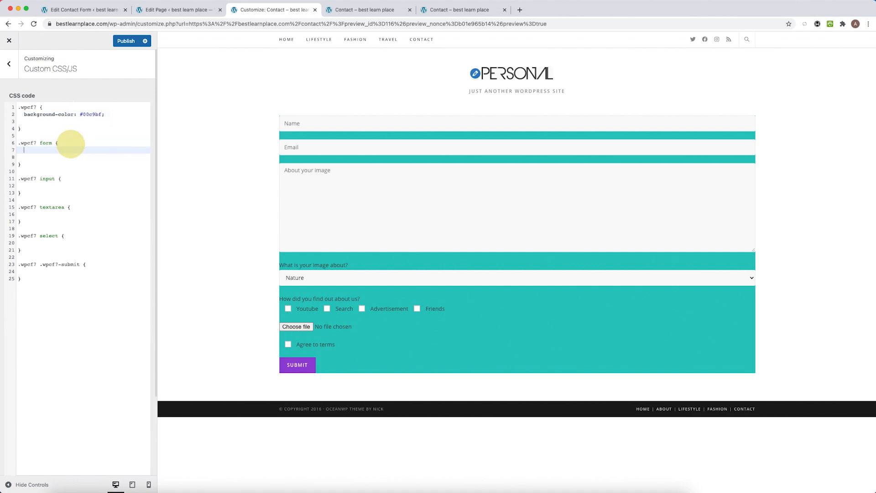
text(padding:)
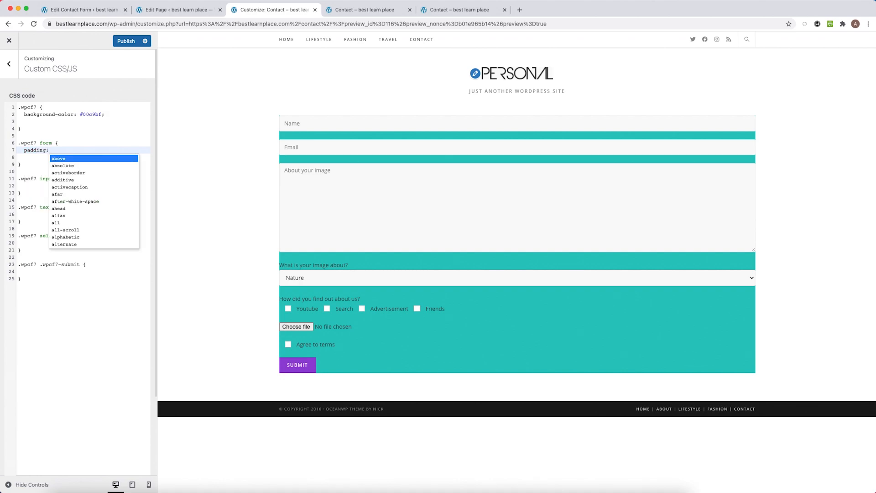
text(40px;)
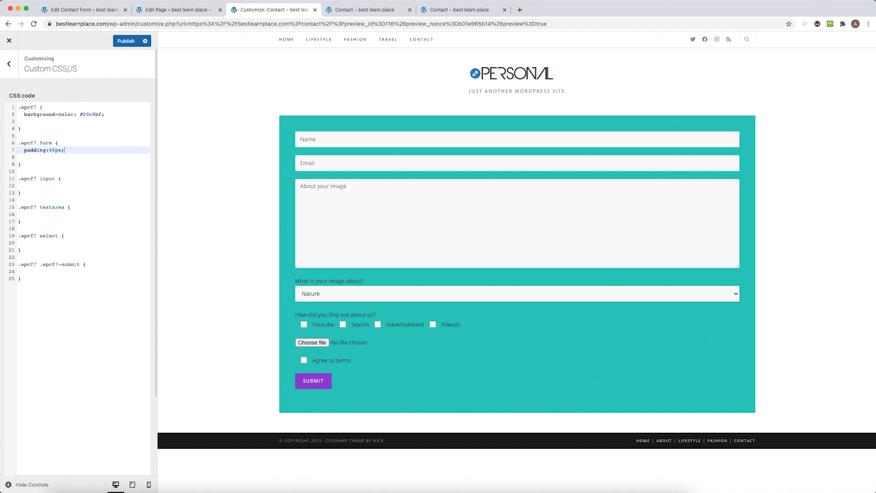
- Set background-color to #fff with !important in the .wpcf7 input rule
click(78, 181)
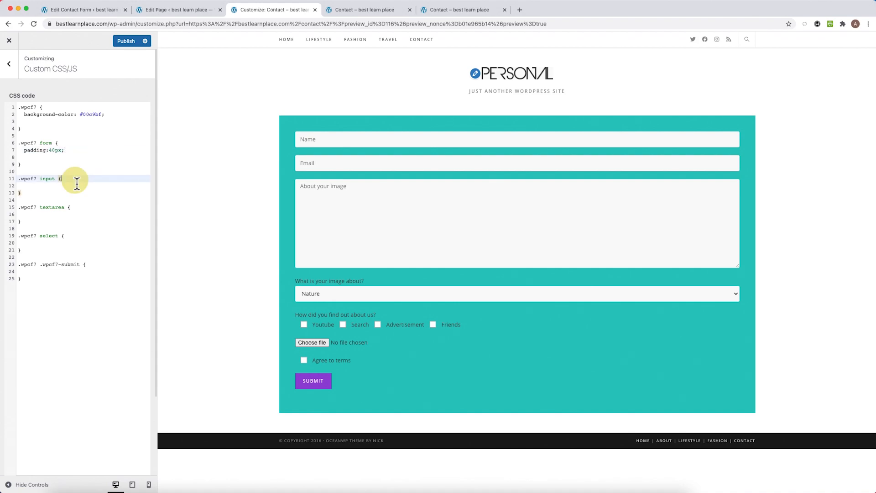
key(Return)
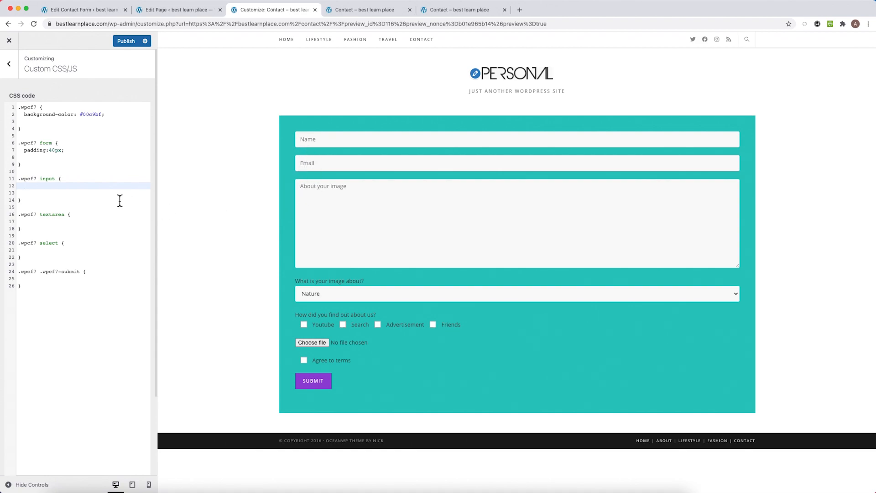
text(background-color:#fff;)
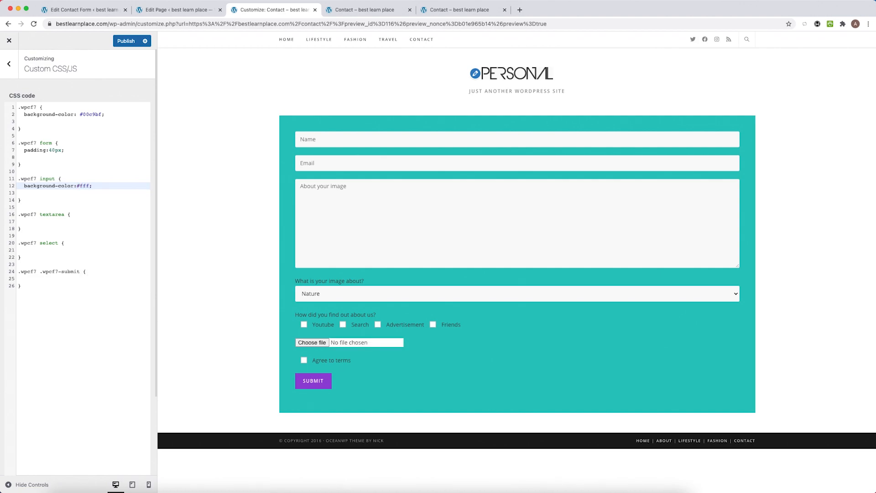
text(!im)
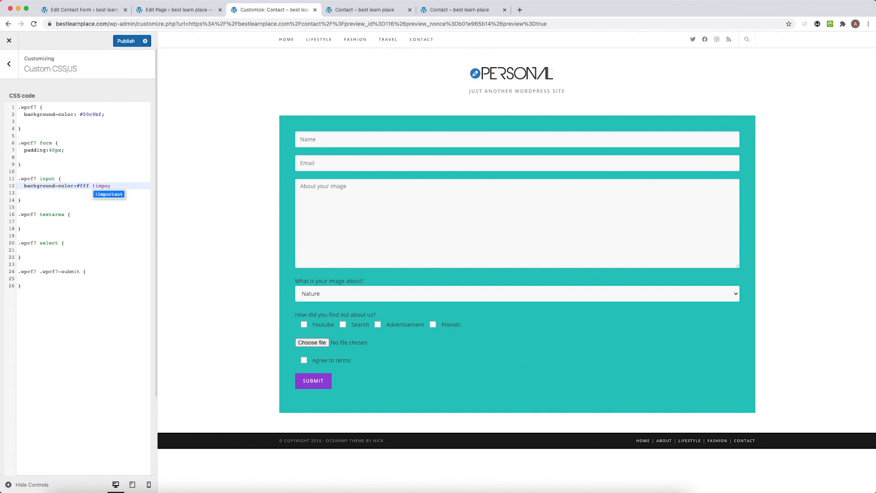
text(po)
key(Return)
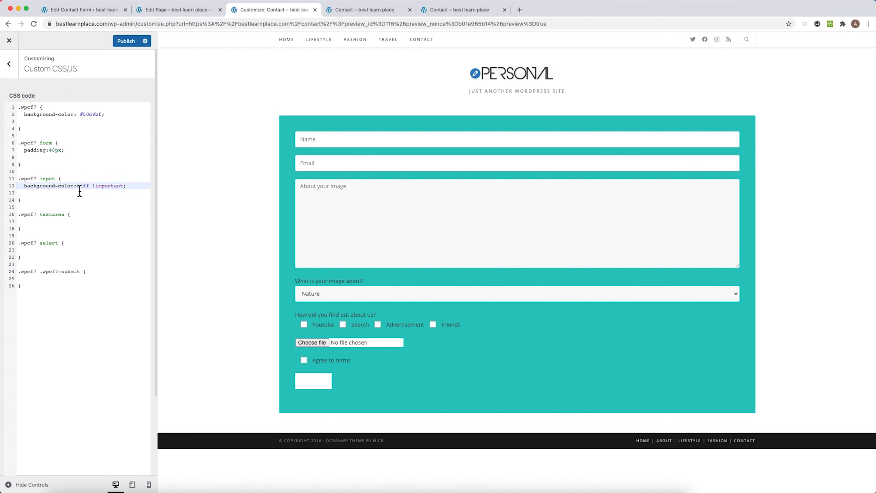
- Add !important to the form rule's padding and to the plain .wpcf7 rule's background color
drag(126, 187, 93, 186)
click(62, 152)
text(!important)
click(103, 117)
key(ctrl+v)
- Copy the input rule's background-color line into the .wpcf7 textarea rule, leaving no extra blank line behind it
click(69, 215)
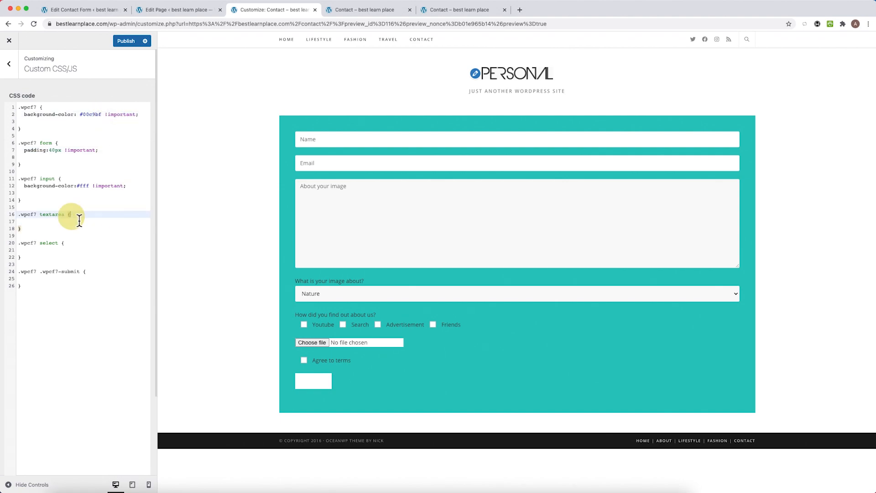
key(Return)
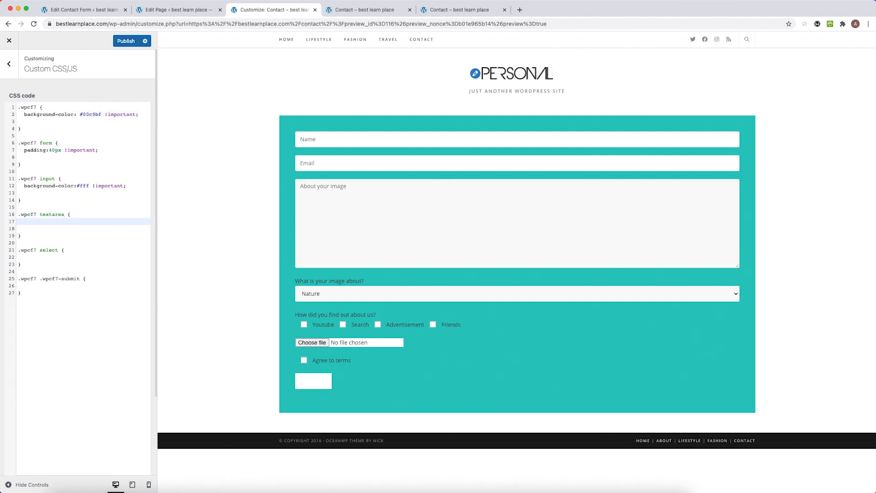
triple_click(82, 186)
key(ctrl+c)
click(53, 223)
key(ctrl+v)
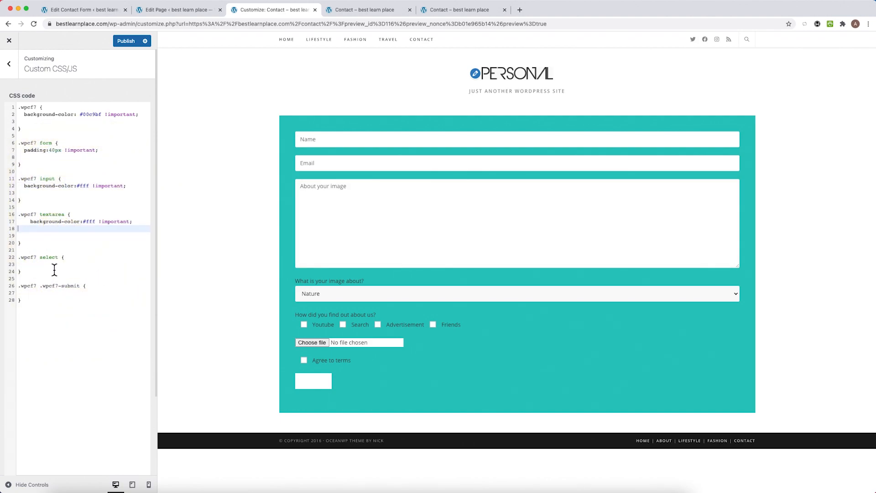
key(BackSpace)
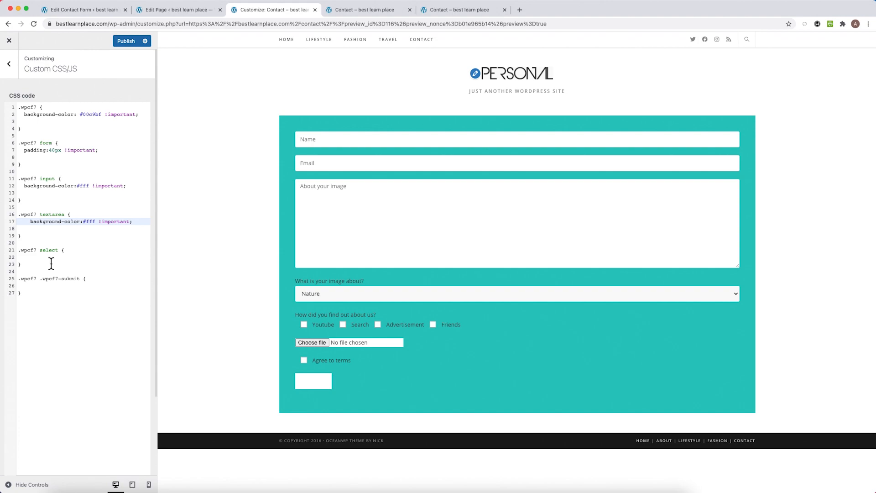
- In the .wpcf7 .wpcf7-submit rule, set width to 100% and background-color to #fa7d00
click(99, 286)
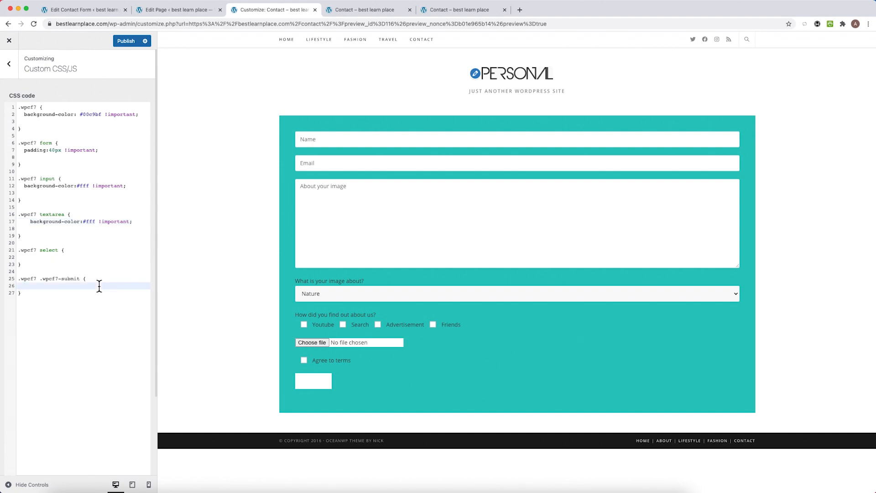
text(width:100%;)
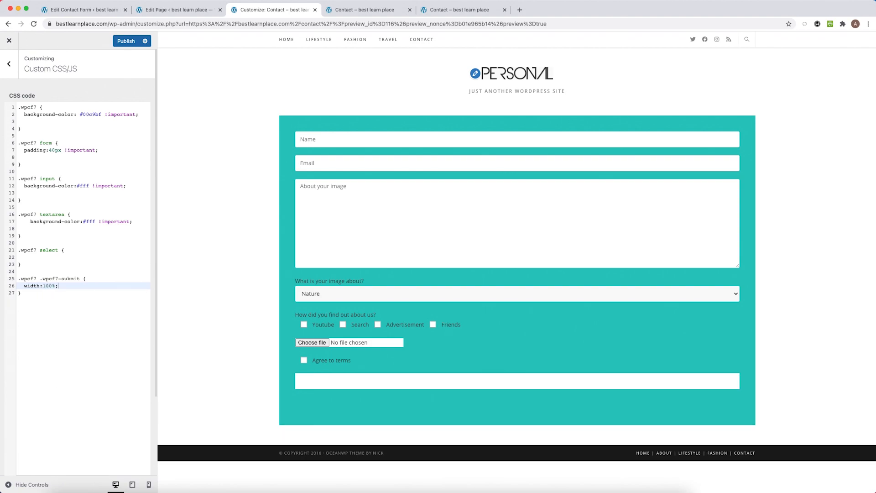
key(Return)
text(c)
key(BackSpace)
text(bac)
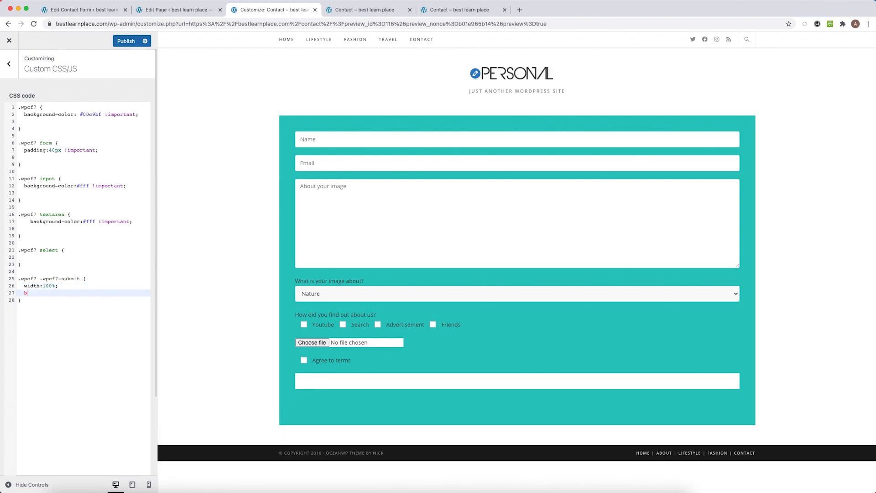
key(Down)
key(Down)
key(Down)
key(Down)
key(Down)
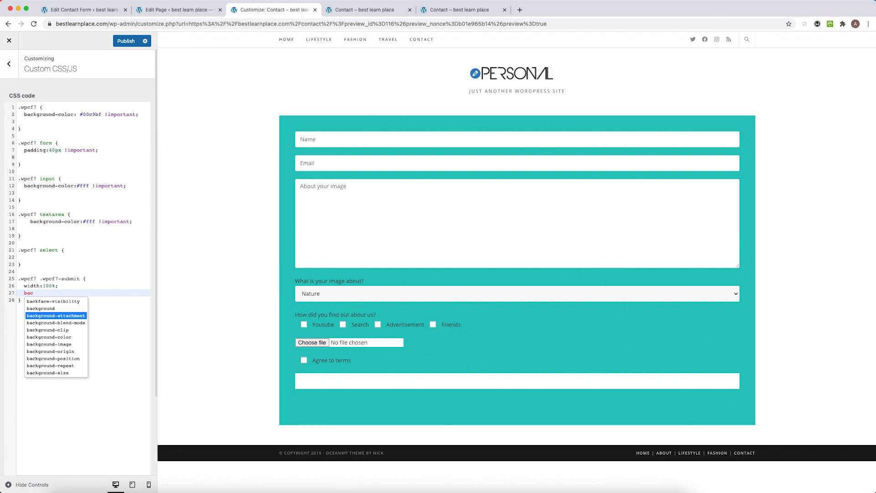
key(Return)
text(: )
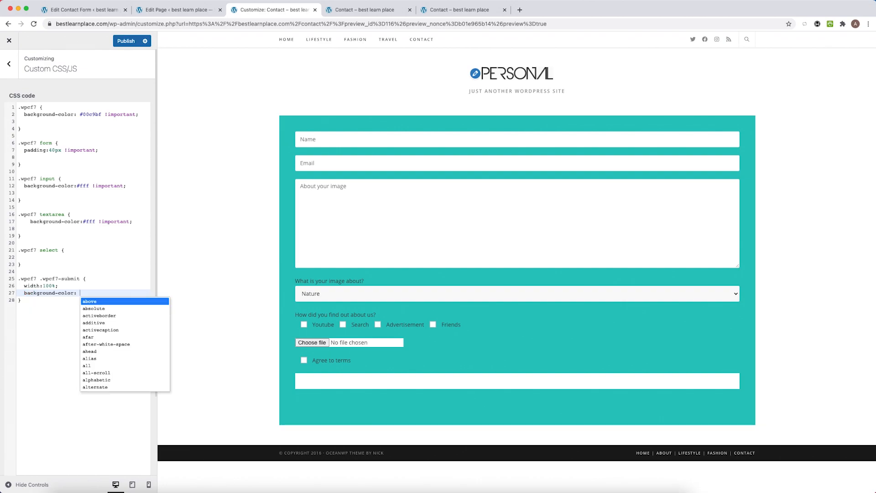
text(#fa7)
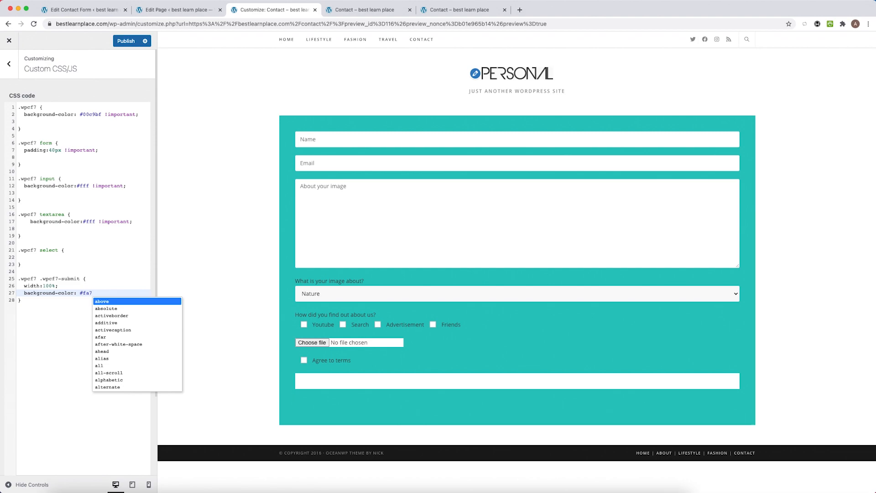
text(d00)
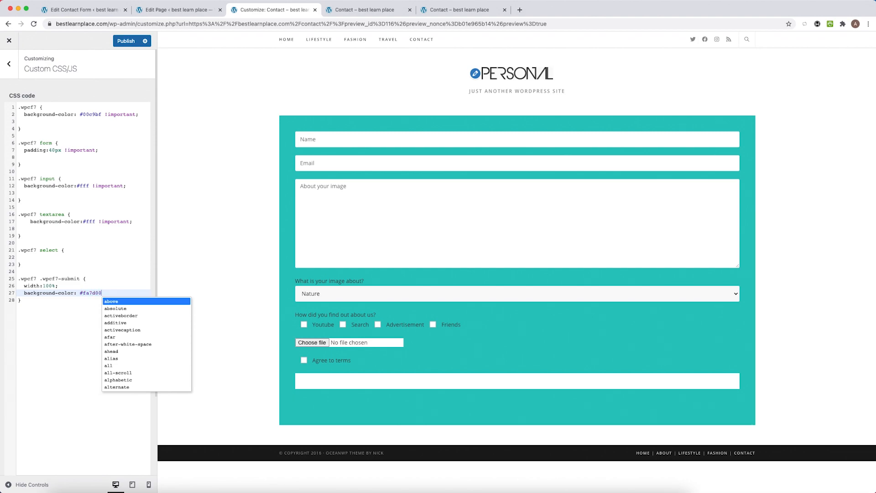
- Add !important to the submit rule's background color and end the declaration with a semicolon
text(')
click(21, 300)
click(102, 293)
text(!important;)
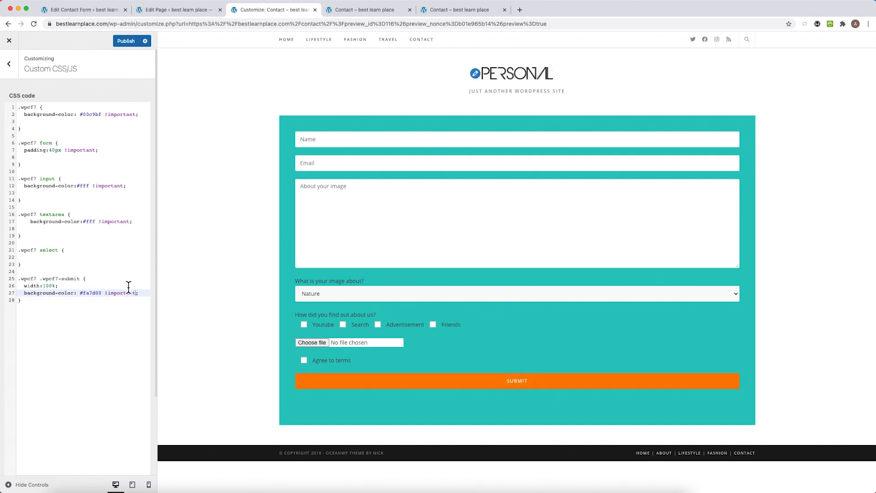
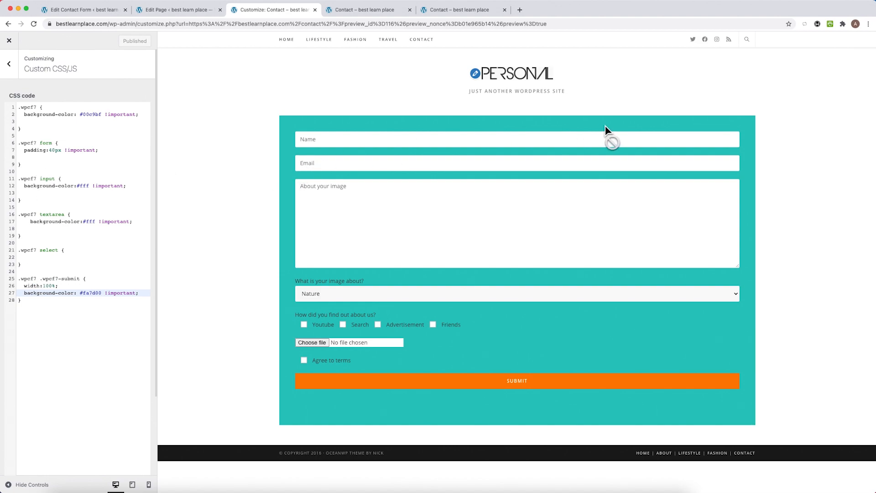
- Copy the empty .wpcf7 select rule below the submit rule and change its selector to .wpcf7 label
click(113, 308)
key(Return)
key(Return)
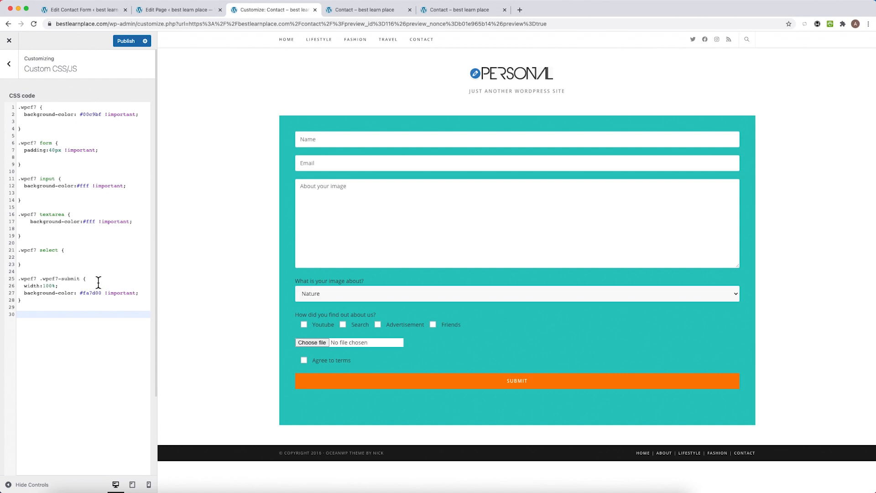
drag(21, 265, 18, 250)
key(ctrl+c)
click(35, 329)
key(ctrl+v)
double_click(51, 314)
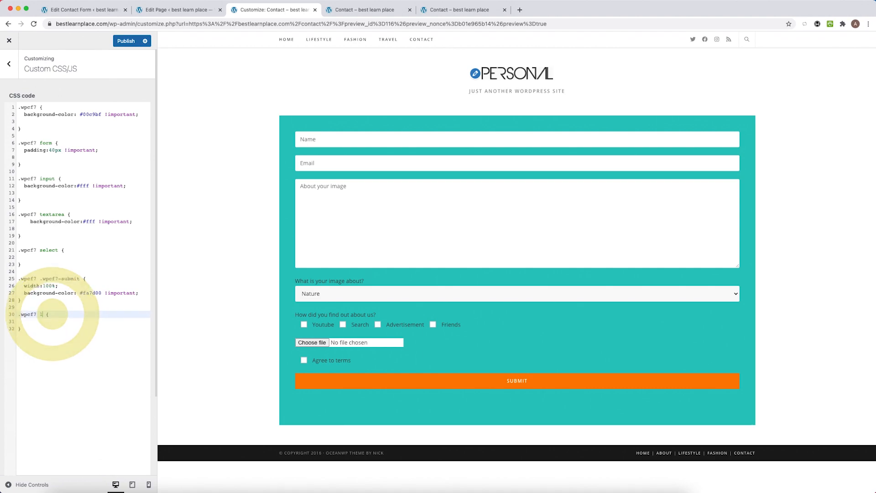
text(labe)
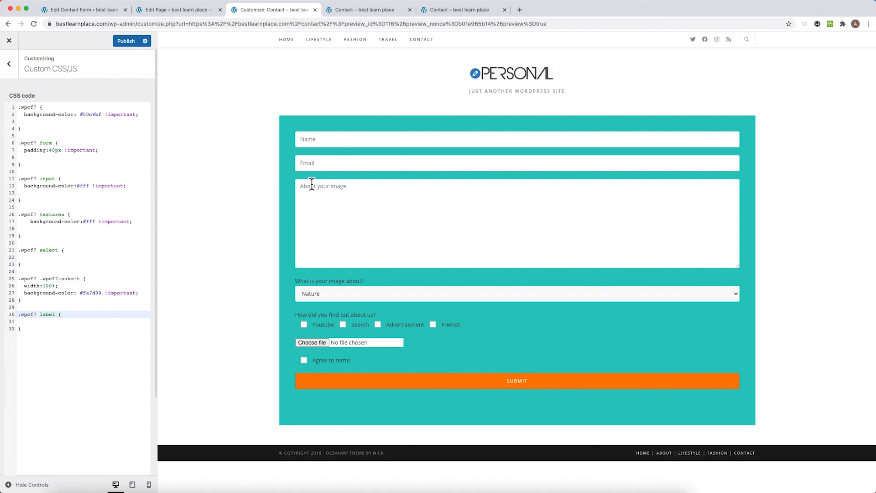
- Paste a prepared ::-webkit-input-placeholder rule from another app below the .wpcf7 label rule, leaving a blank line between them
click(33, 331)
key(Return)
key(Return)
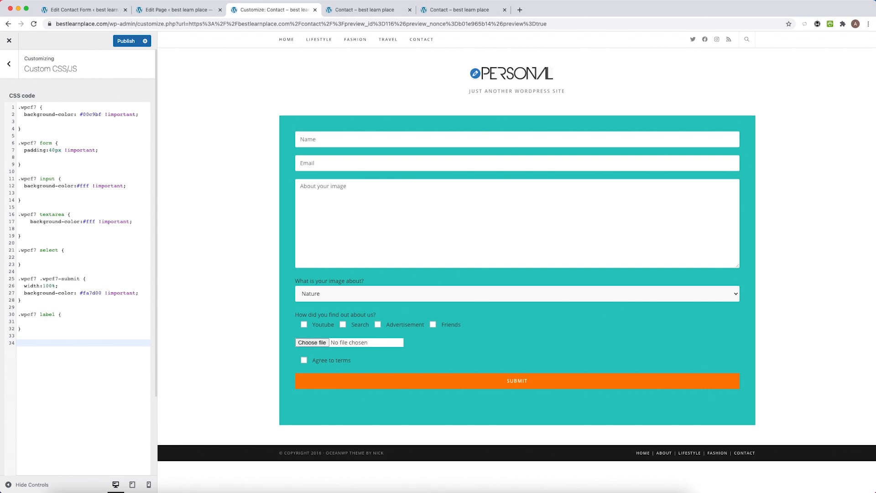
key(super+Tab)
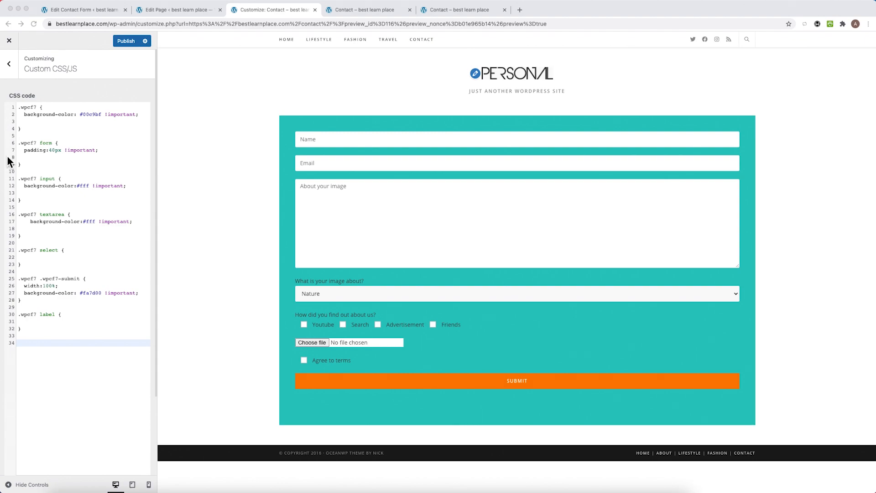
click(31, 344)
key(super+v)
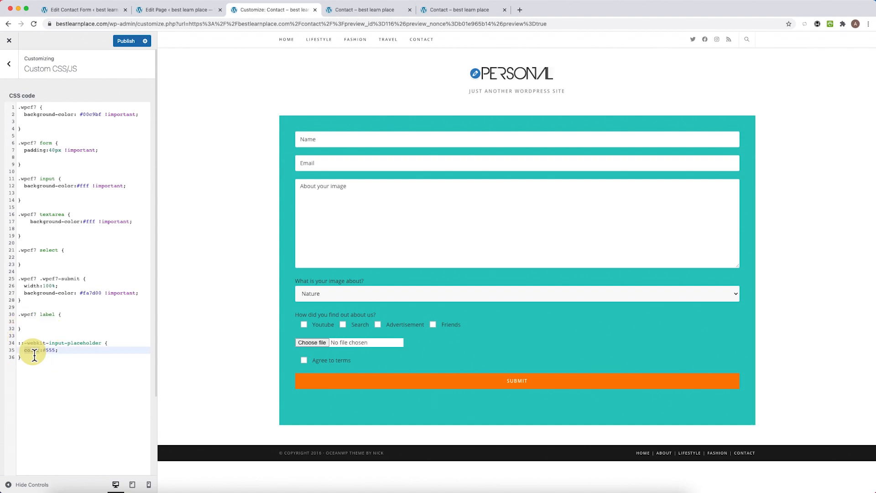
- Set the placeholder rule's color to #444 and publish the customizer changes
drag(59, 350, 21, 352)
key(BackSpace)
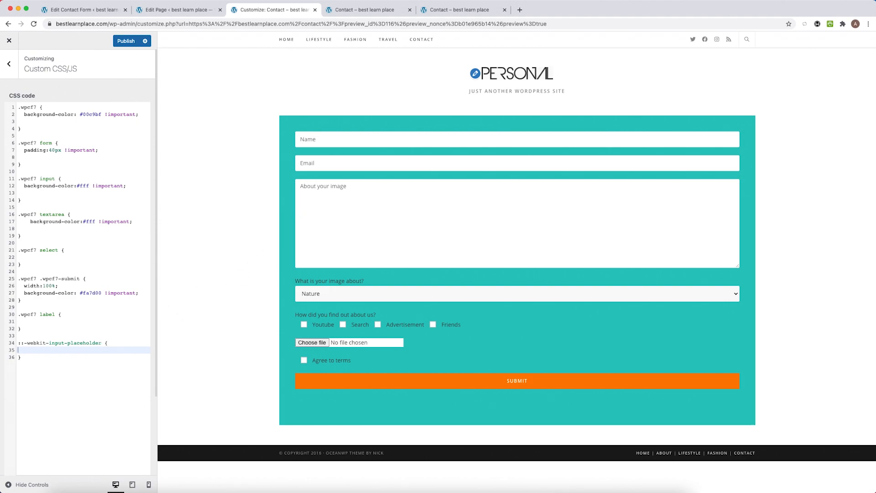
text(color":#)
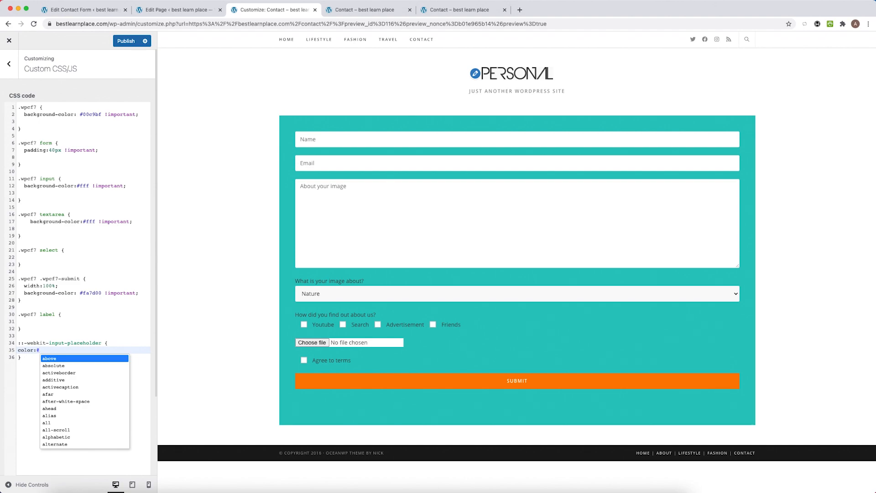
key(Escape)
text(333)
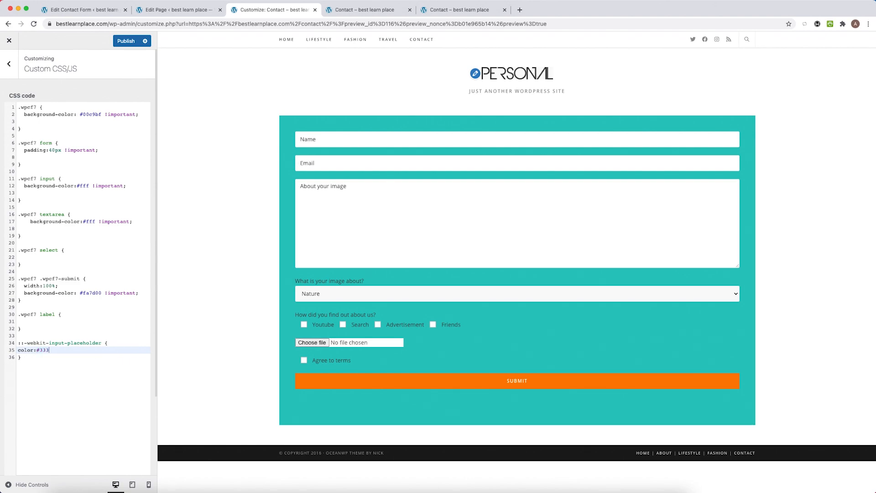
key(BackSpace)
key(BackSpace)
click(131, 43)
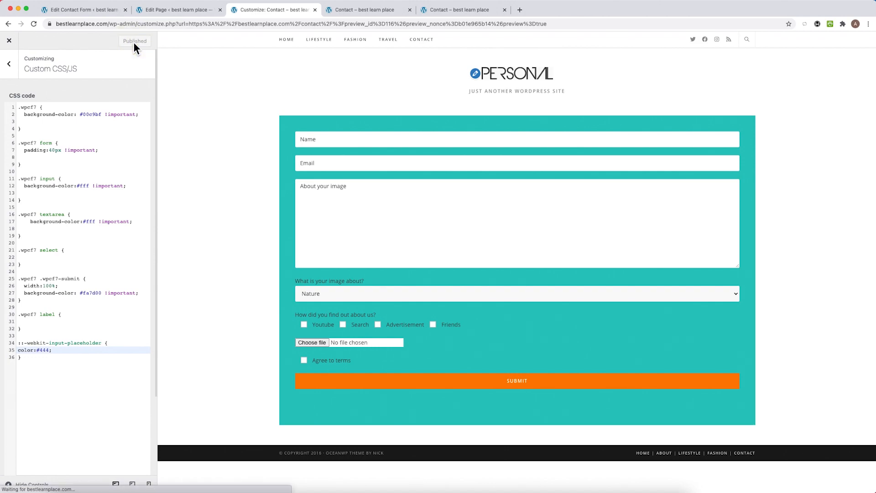
- Narrow and center the form by adding width:50% and margin:0 auto to the plain .wpcf7 rule
click(145, 115)
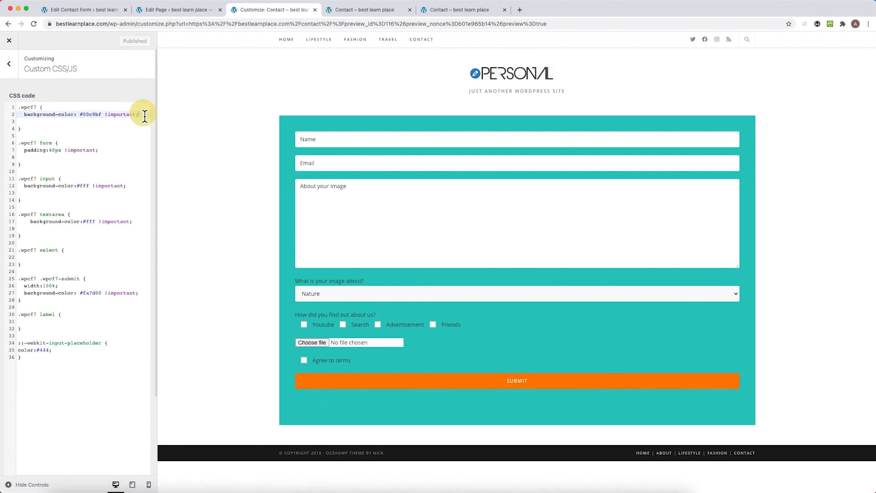
key(Return)
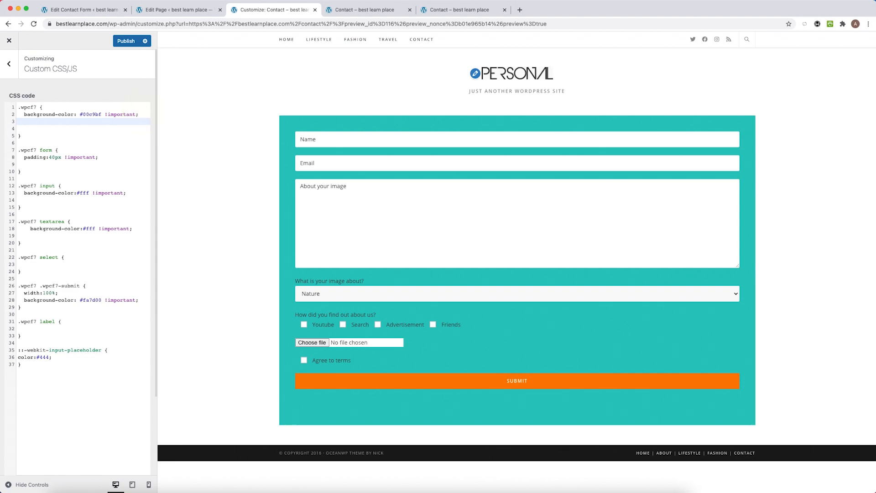
text(width:505)
key(BackSpace)
text(%;)
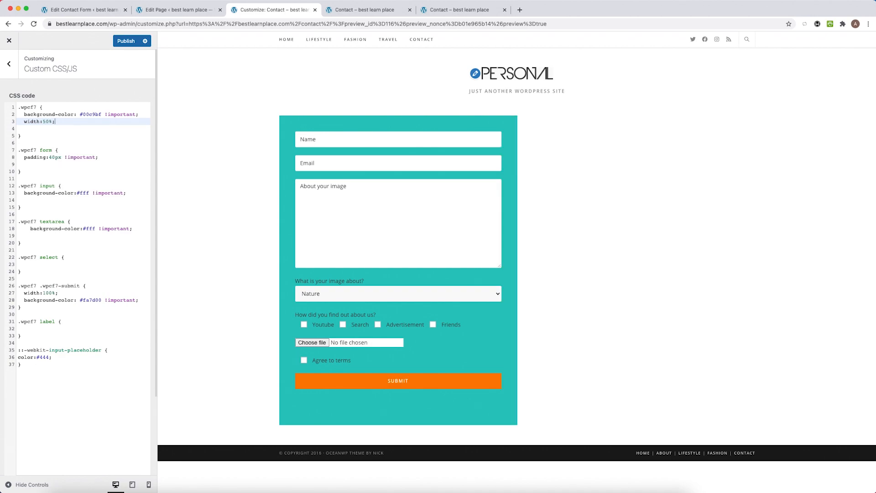
key(Return)
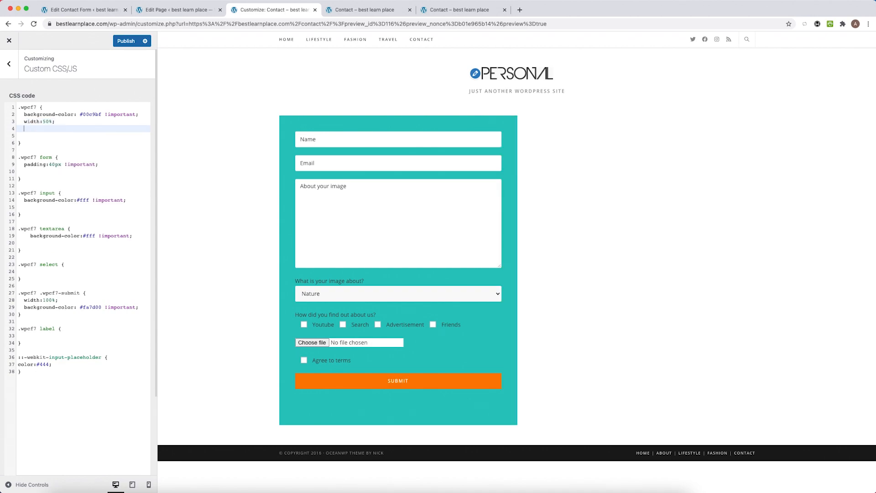
text(margin)
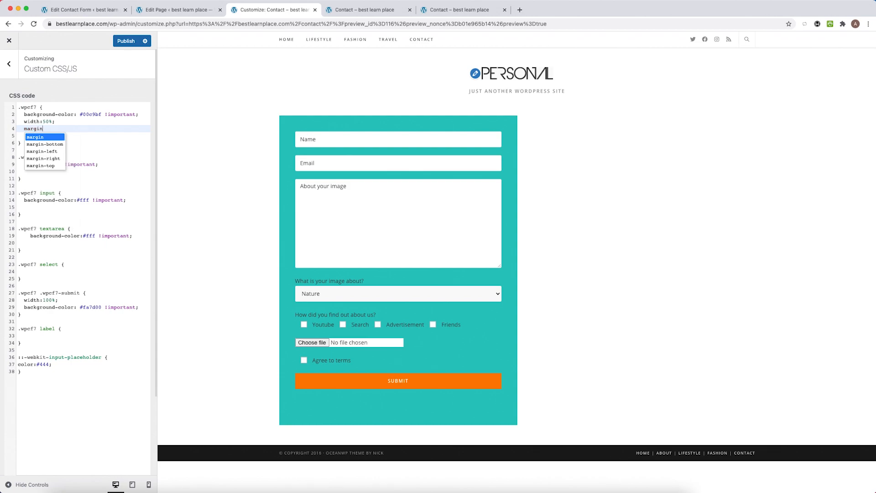
text(:0 a)
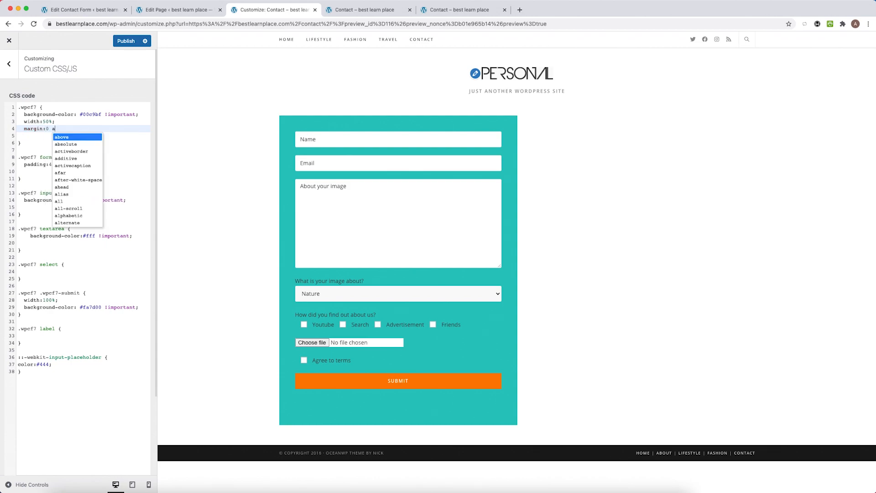
text(uto;)
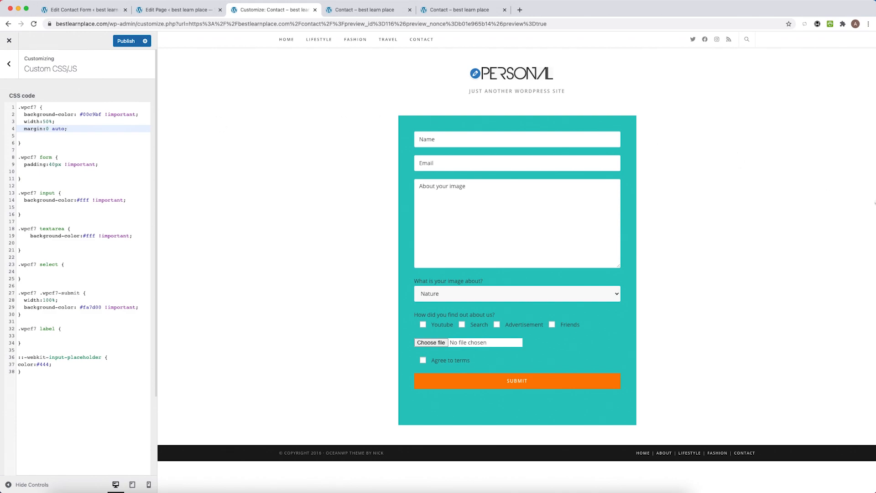
mouse_move(874, 203)
mouse_down()
mouse_move(596, 196)
mouse_move(875, 196)
mouse_up()
- Delete the width and margin declarations from the plain .wpcf7 rule and publish the CSS
drag(88, 129, 15, 125)
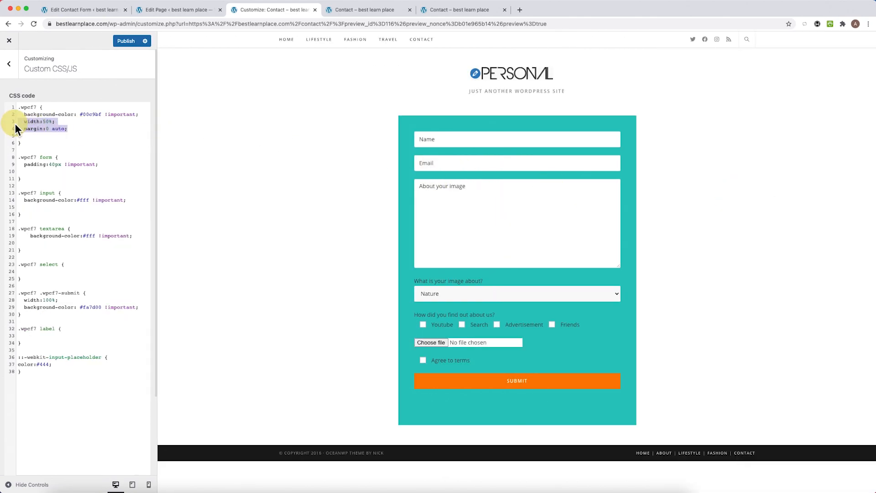
key(BackSpace)
click(126, 41)
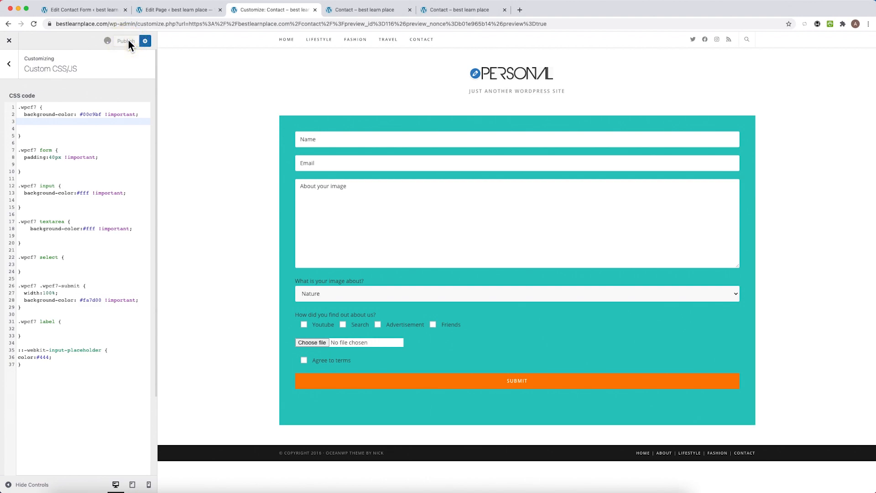
- Remove the contact form shortcode block from the Contact page in the block editor and update the page
click(205, 17)
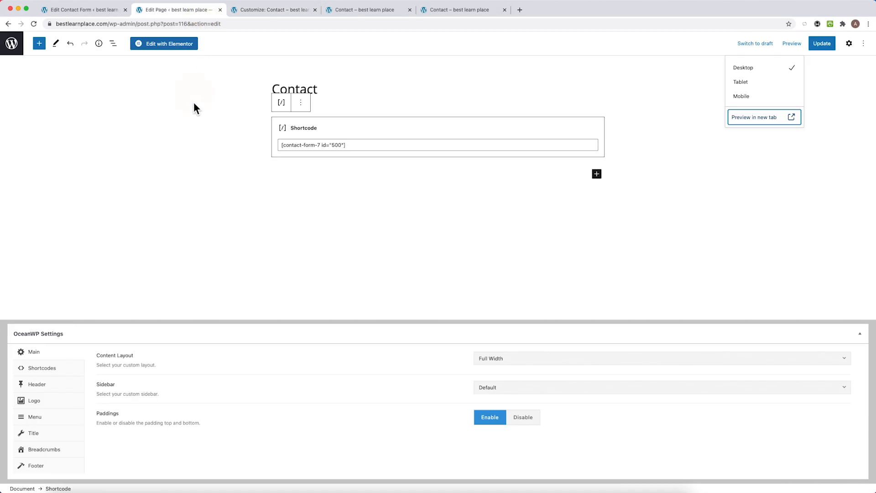
key(super+s)
click(300, 102)
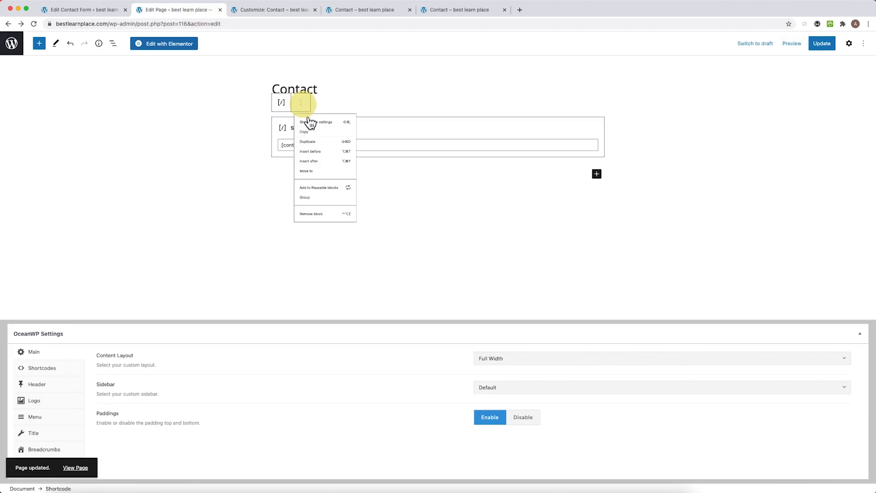
click(327, 264)
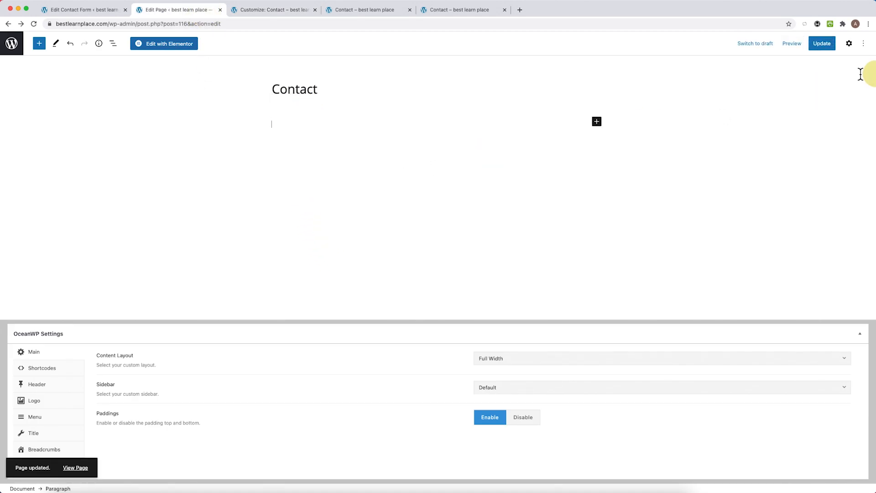
click(822, 44)
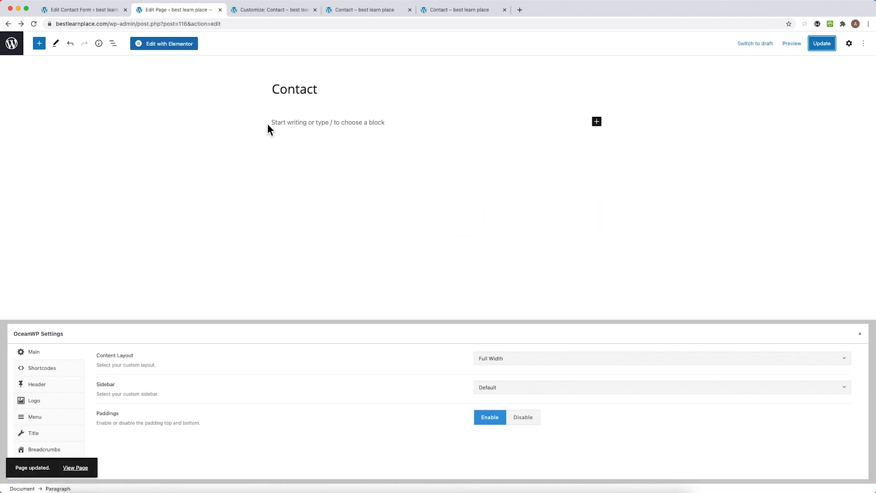
- Open the Contact page in Elementor and delete its existing sections, leaving the canvas empty
click(185, 43)
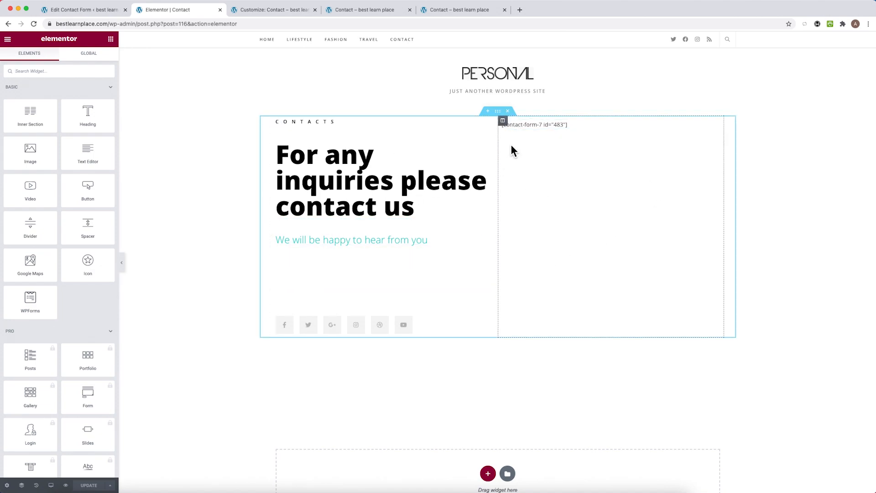
click(509, 112)
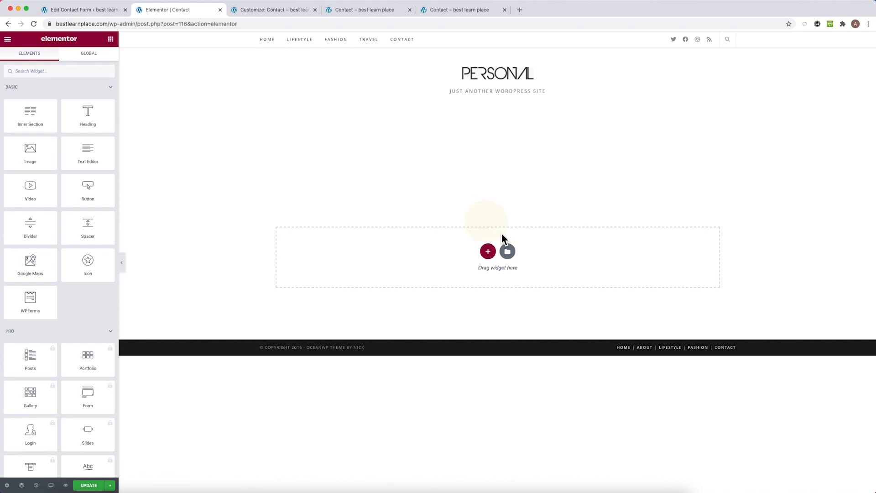
click(508, 111)
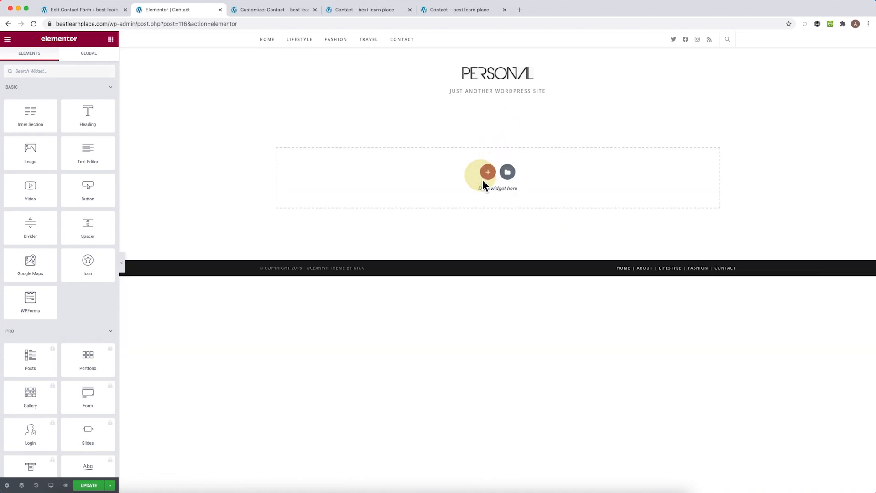
- Insert the free "For All Inquiries Please Email" contact block from the template library into the empty page
click(514, 173)
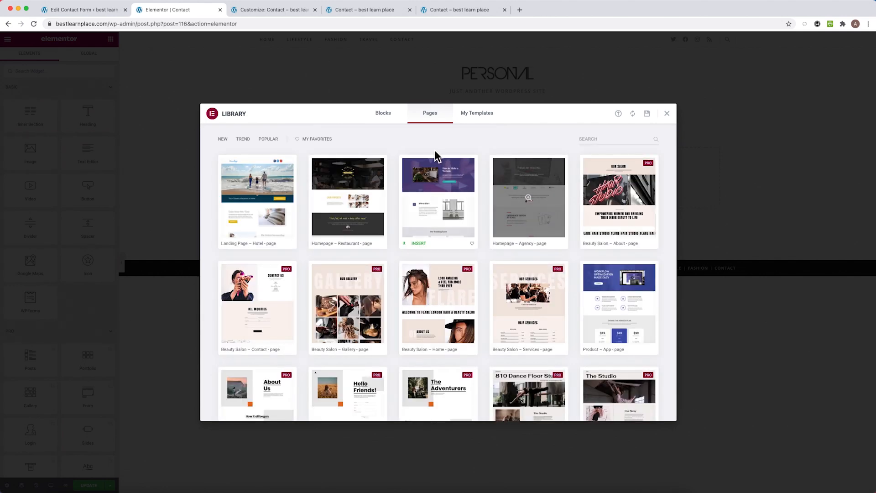
click(384, 113)
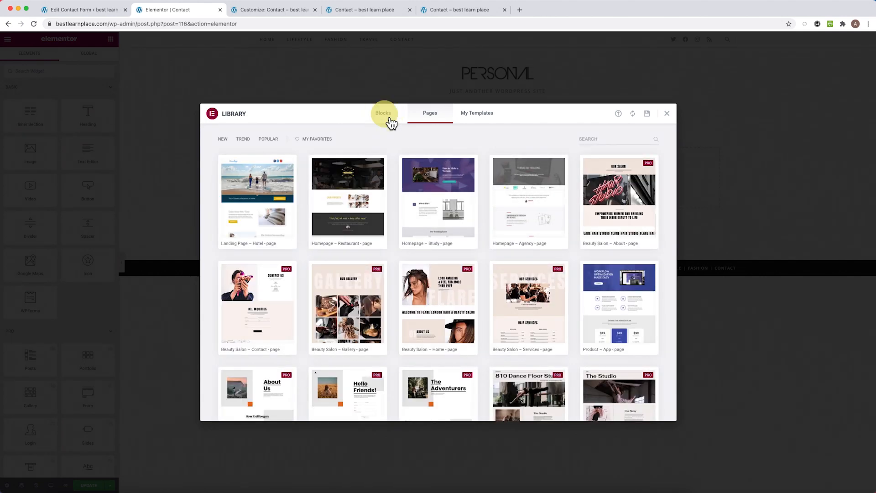
scroll(434, 217, down, 15)
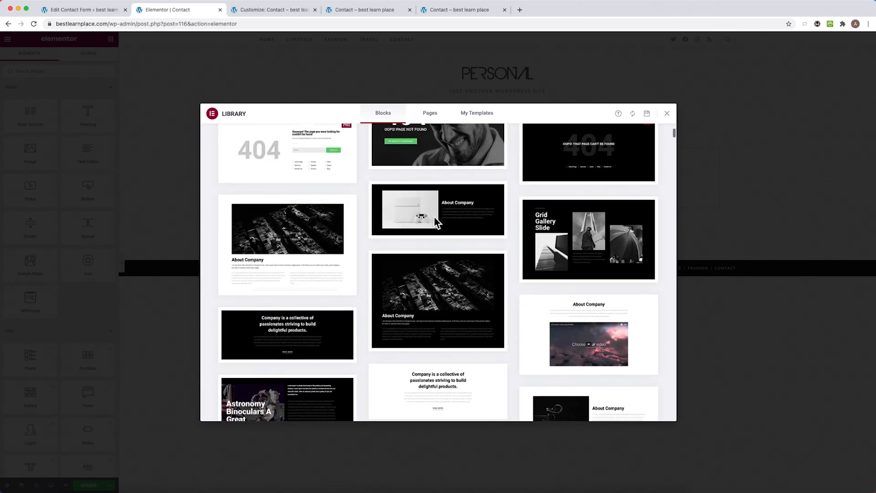
scroll(439, 225, down, 20)
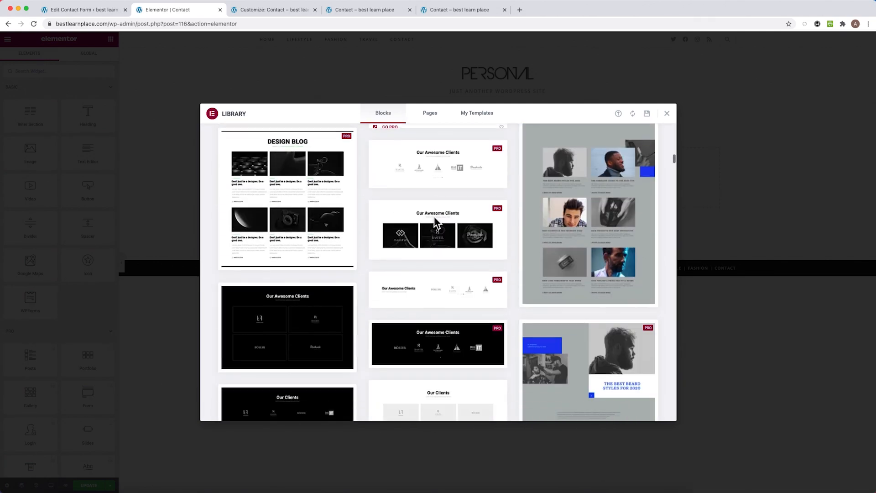
scroll(439, 225, down, 3)
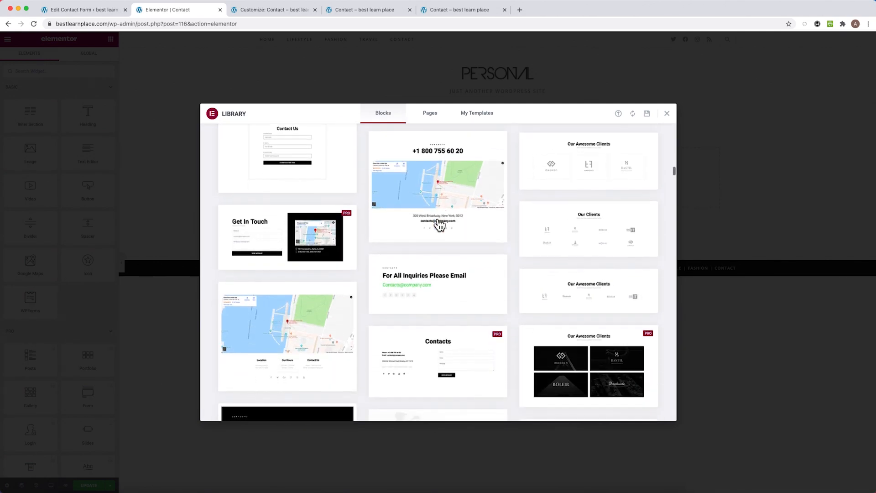
click(450, 292)
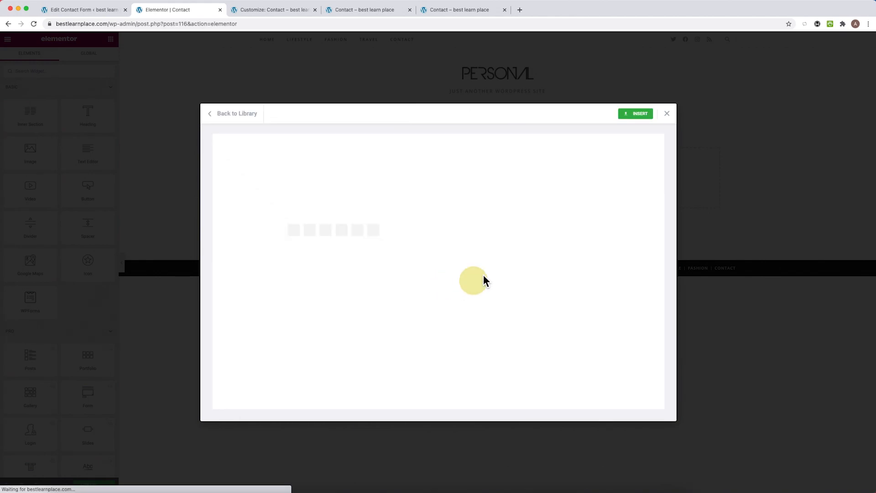
click(647, 118)
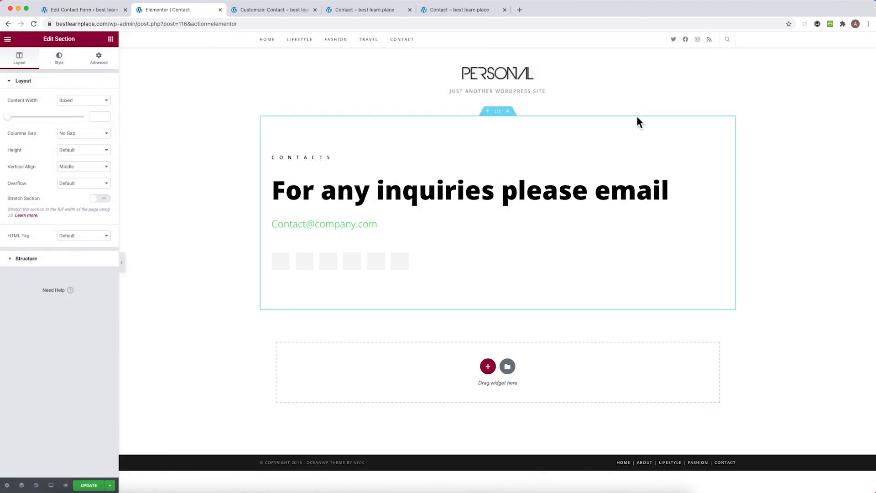
- Add a two-column section below the contact block and place an HTML widget in its right column
click(490, 367)
scroll(492, 367, down, 1)
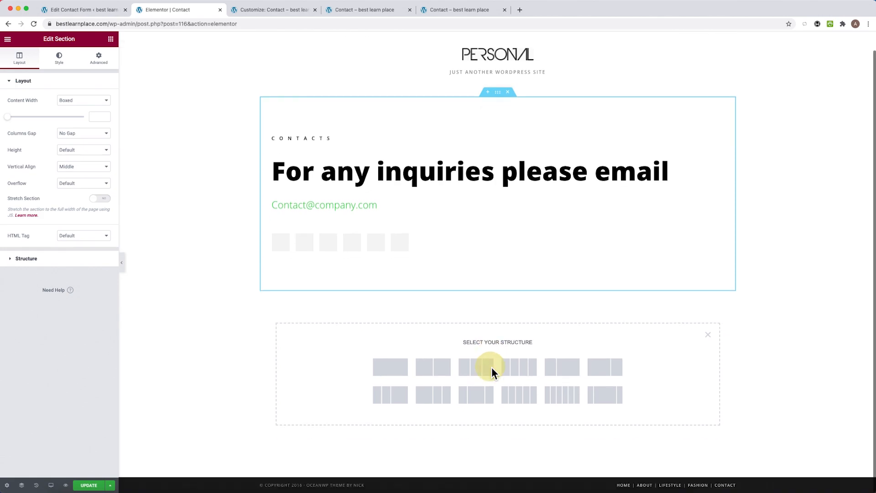
click(436, 368)
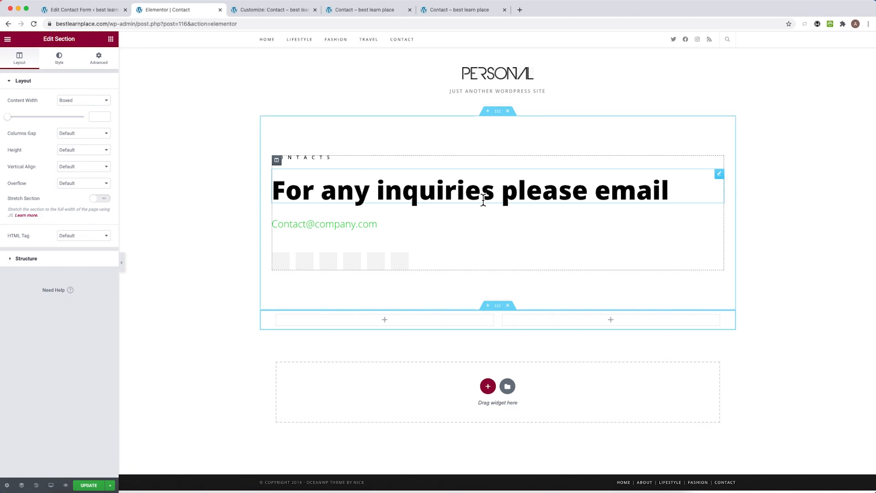
click(612, 320)
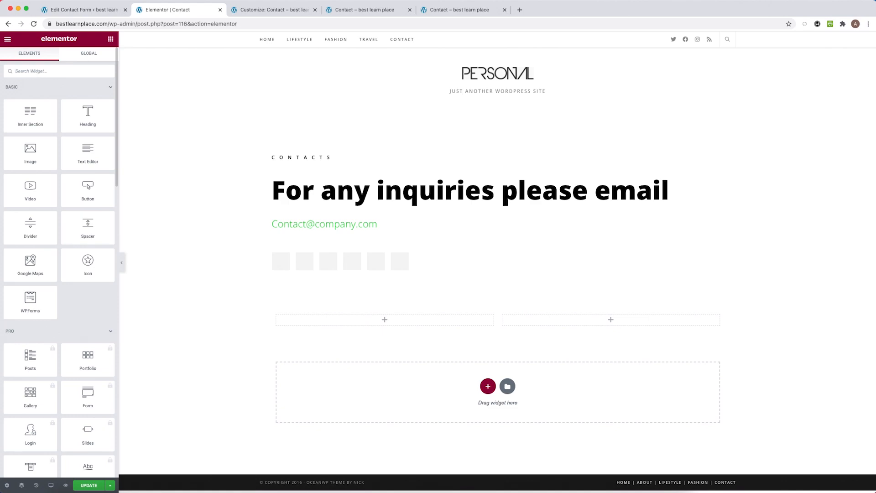
text(html)
drag(47, 112, 602, 317)
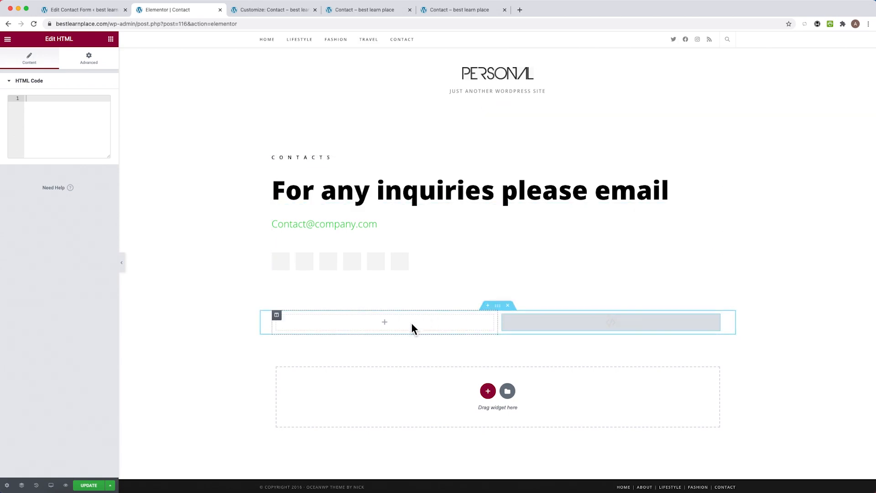
- Move the contact text column into the new section, left of the HTML widget, and delete the leftover empty column
click(278, 160)
drag(285, 170, 381, 252)
click(505, 205)
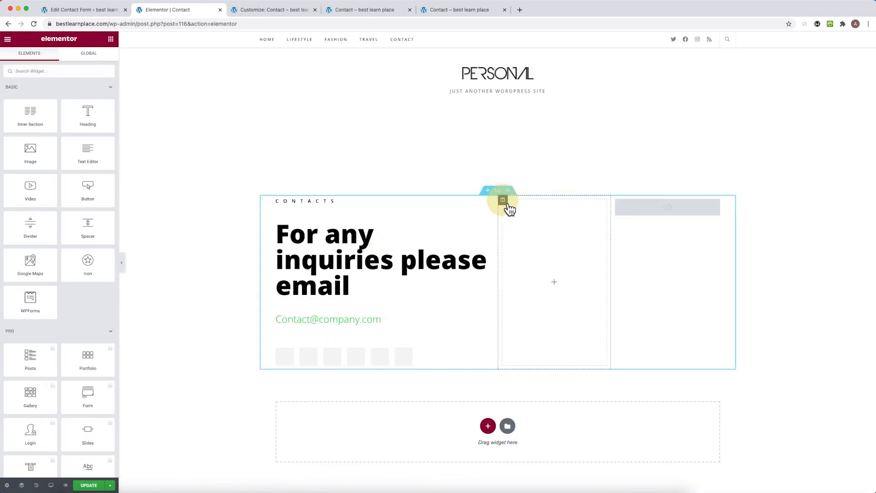
right_click(507, 204)
click(532, 313)
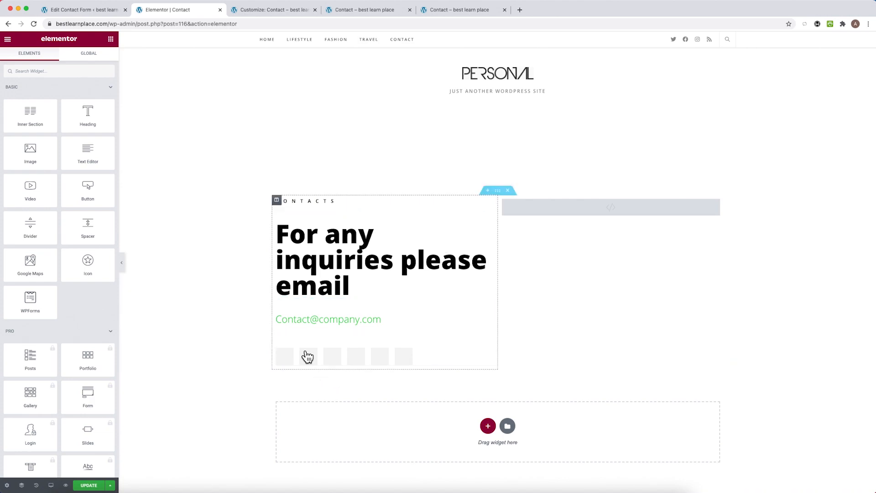
- Copy the Contact form 1 shortcode from its edit page into the Elementor HTML widget and update the page
click(582, 212)
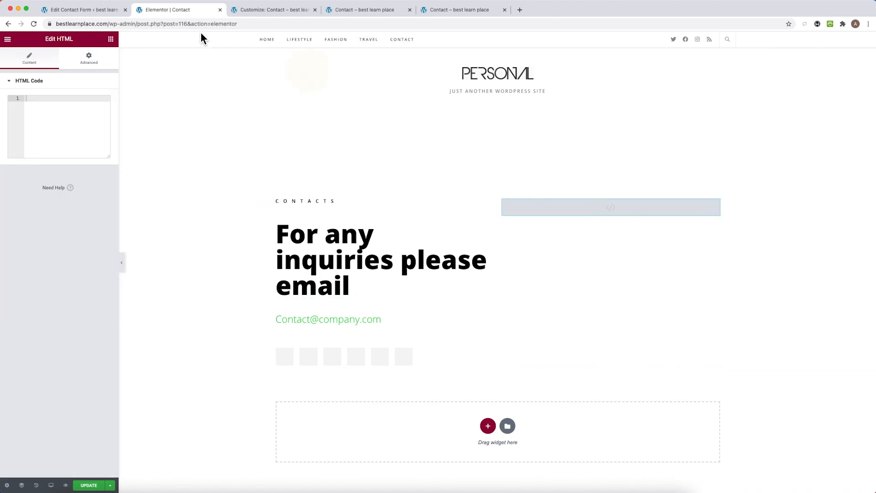
click(77, 11)
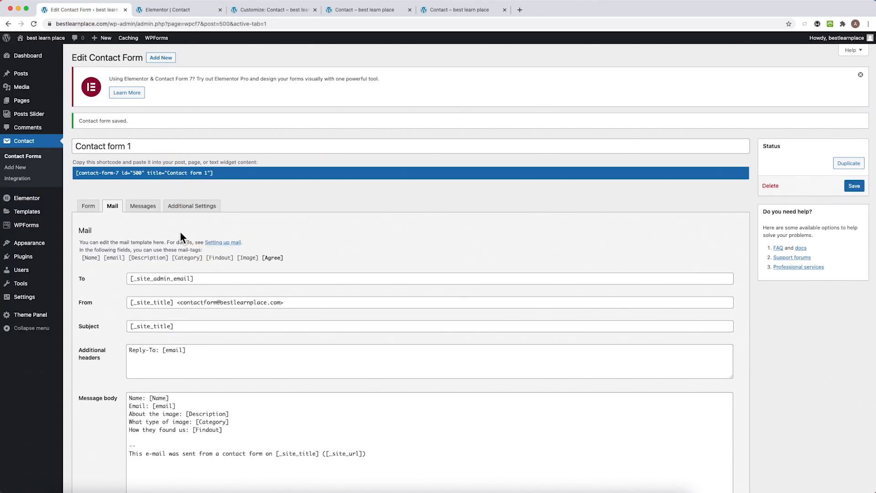
click(152, 174)
key(super+c)
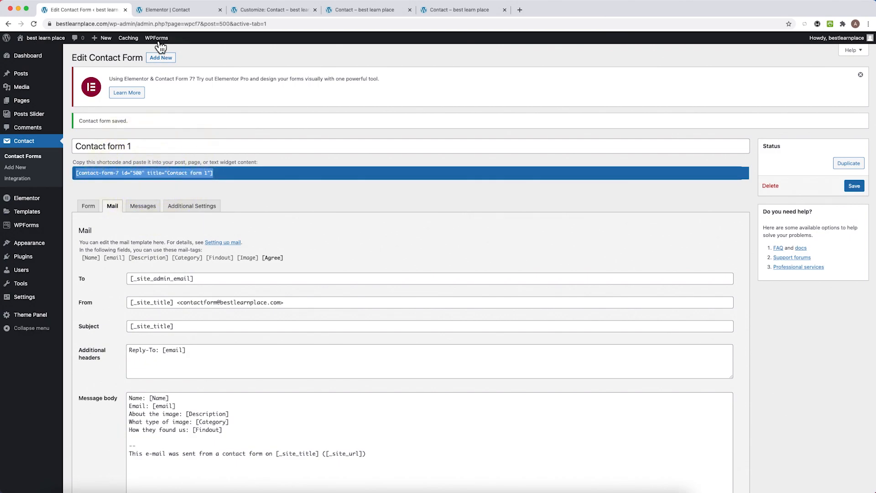
click(159, 8)
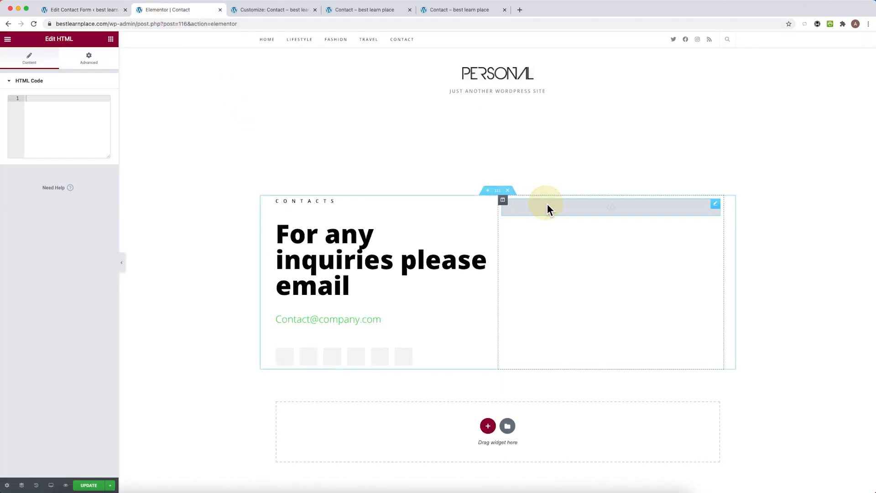
click(36, 100)
key(super+v)
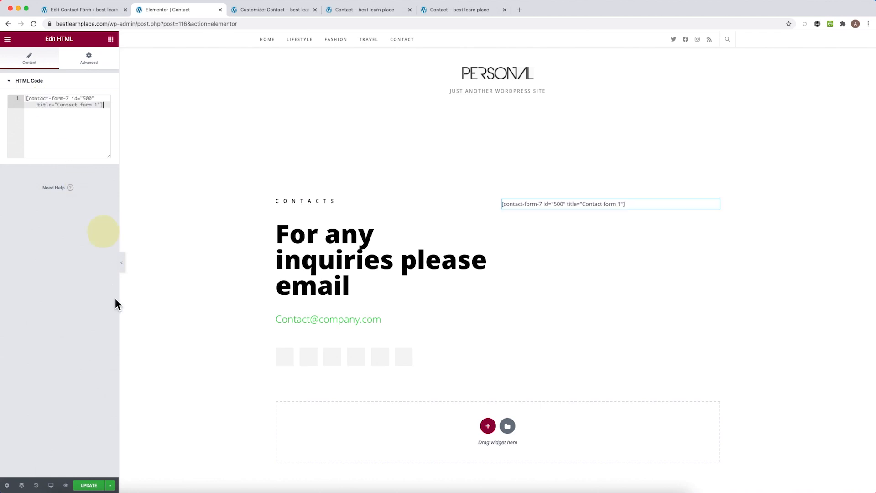
click(105, 486)
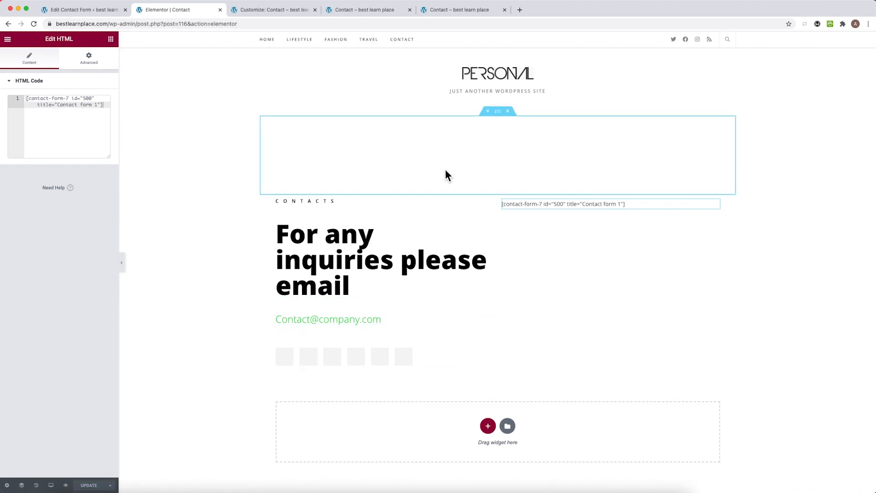
- Delete the emptied top section, update the page, and close the customizer to view the live Contact page
click(508, 111)
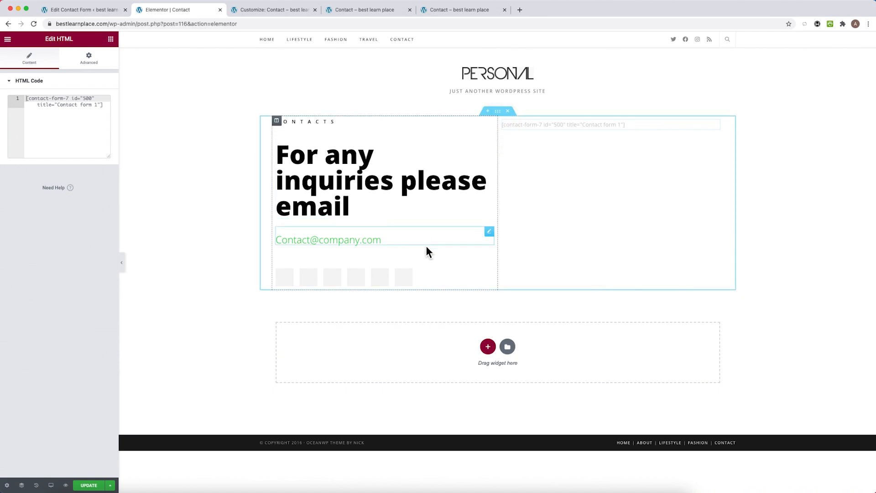
click(488, 259)
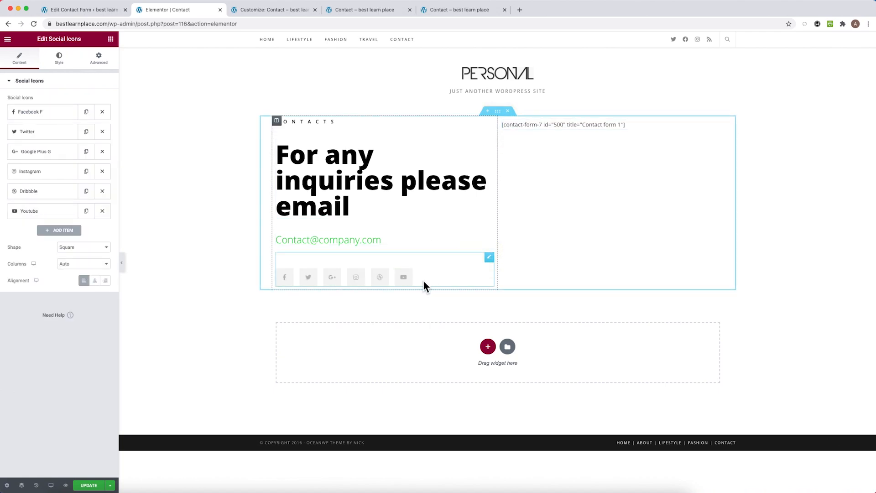
click(92, 485)
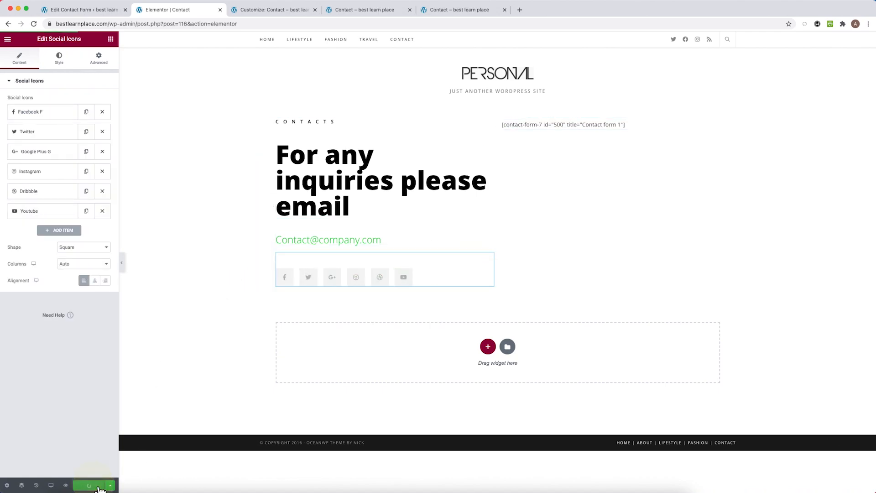
click(267, 10)
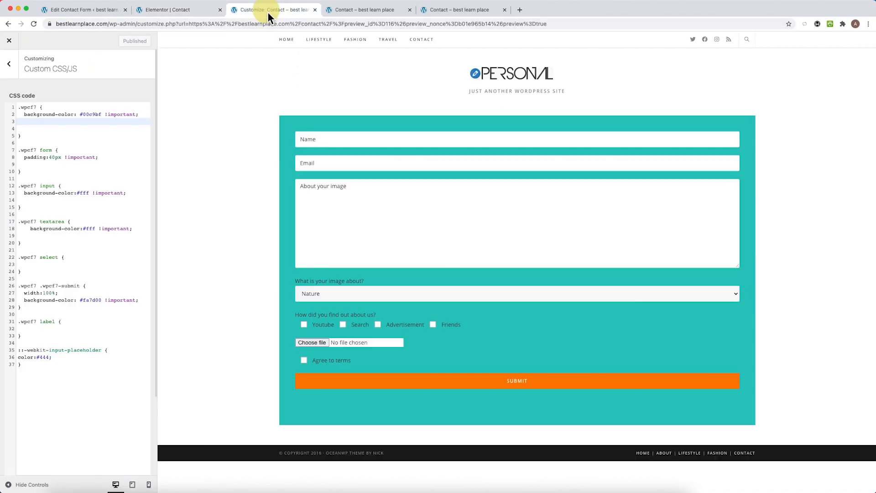
click(9, 41)
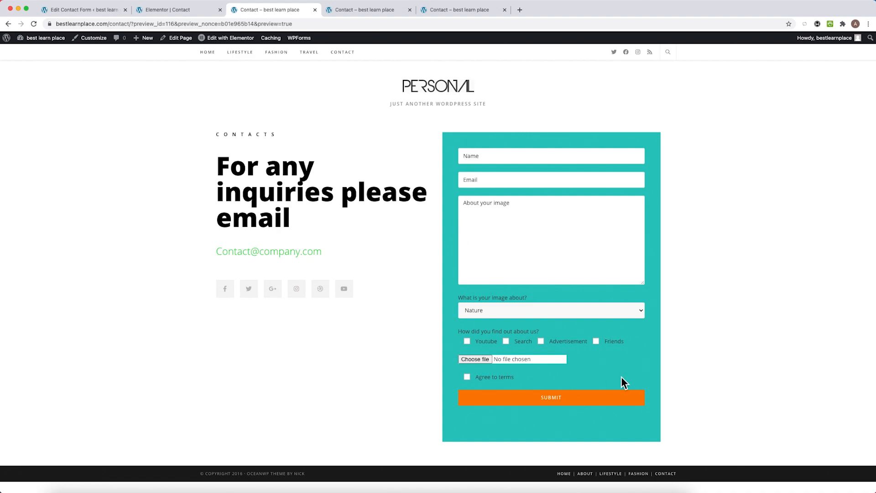
- Replace the large heading text in Elementor with "Please upload your image here"
click(214, 15)
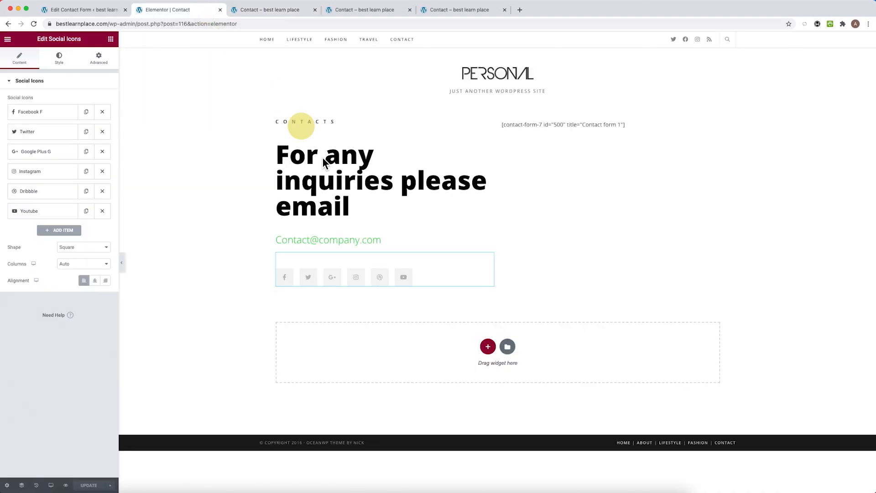
triple_click(335, 178)
text(Ple)
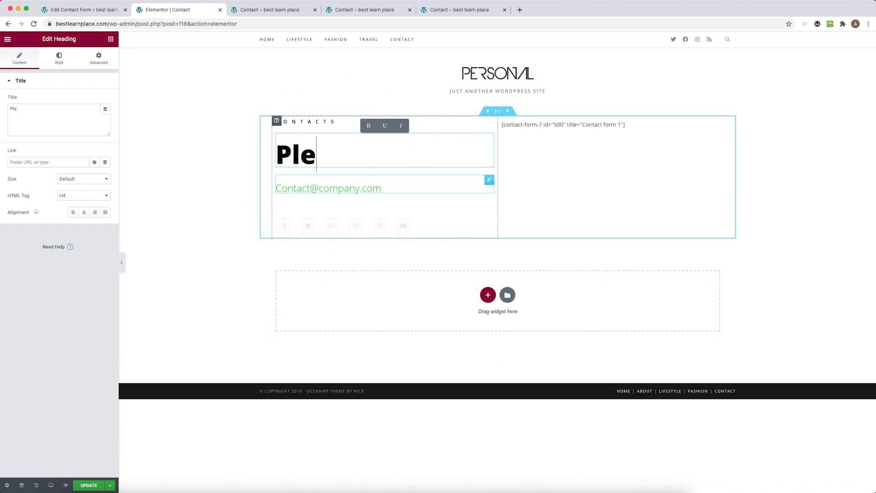
text(ase upload )
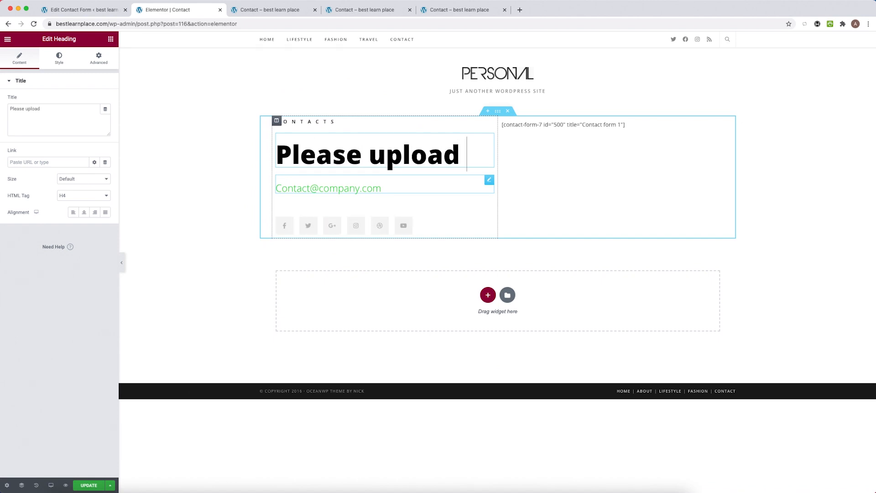
text(your image here)
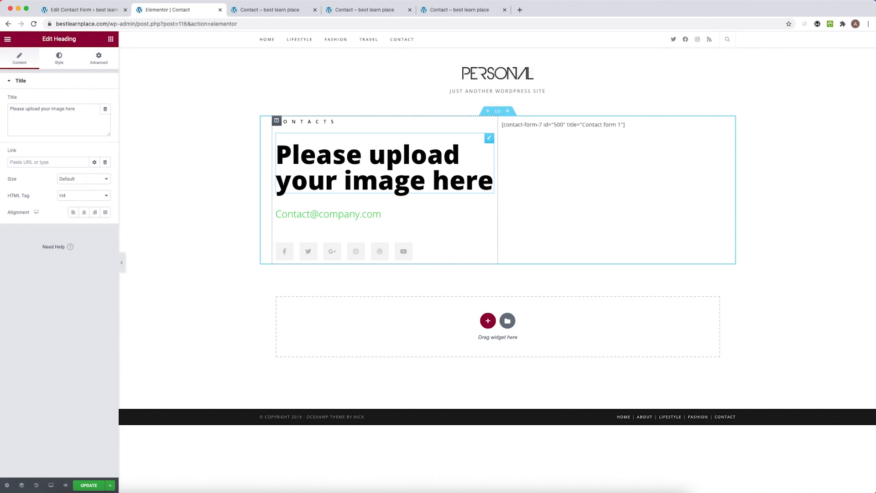
- Change the green subheading to "We will review it and contact you", update the page, and return to its preview
triple_click(298, 215)
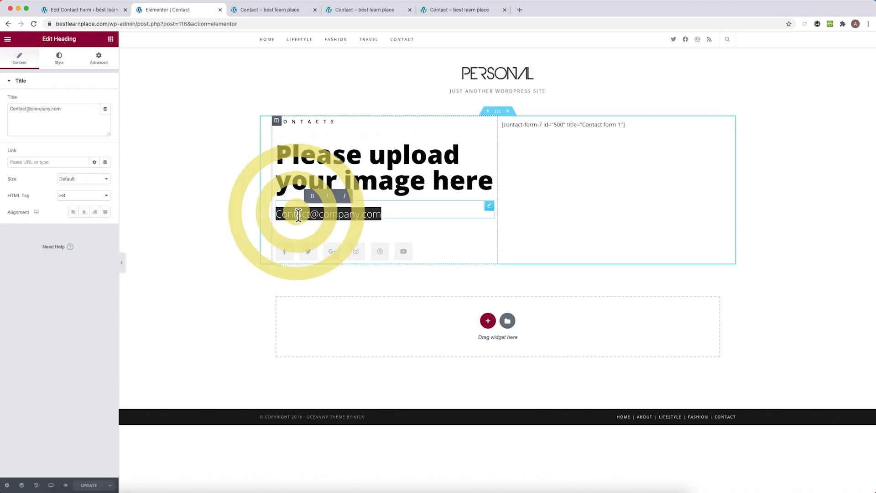
text(We will review it and contact you)
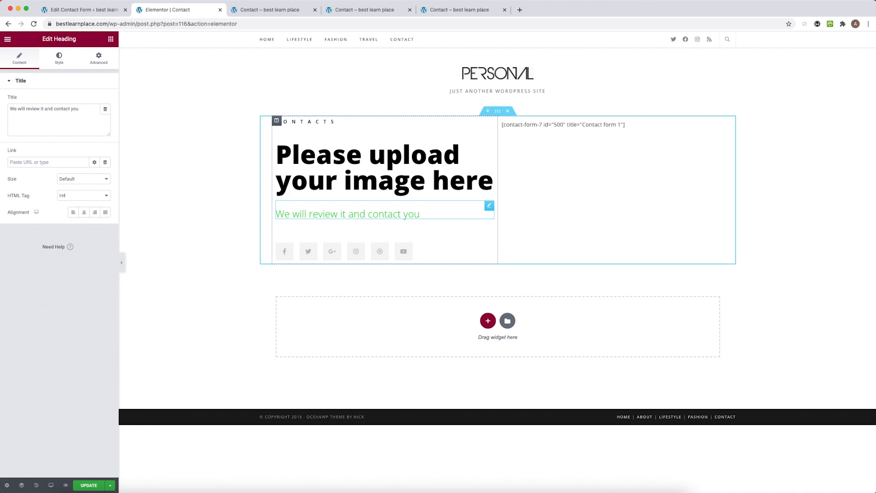
click(90, 485)
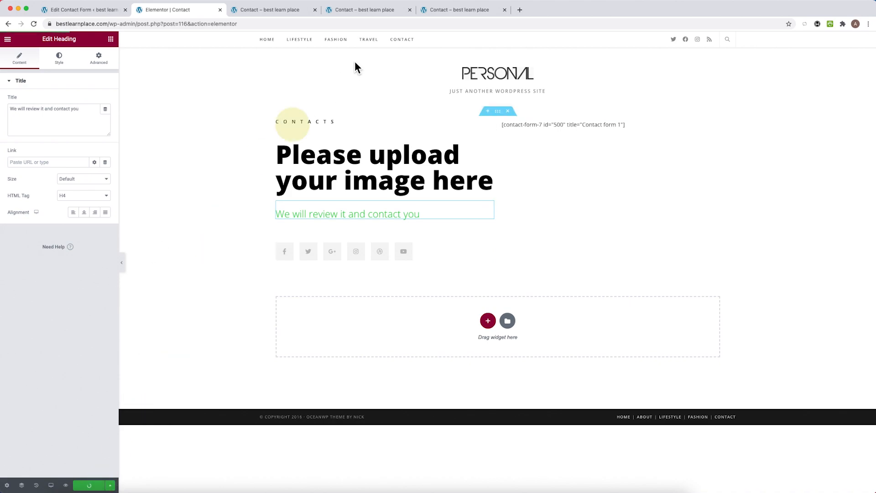
click(297, 11)
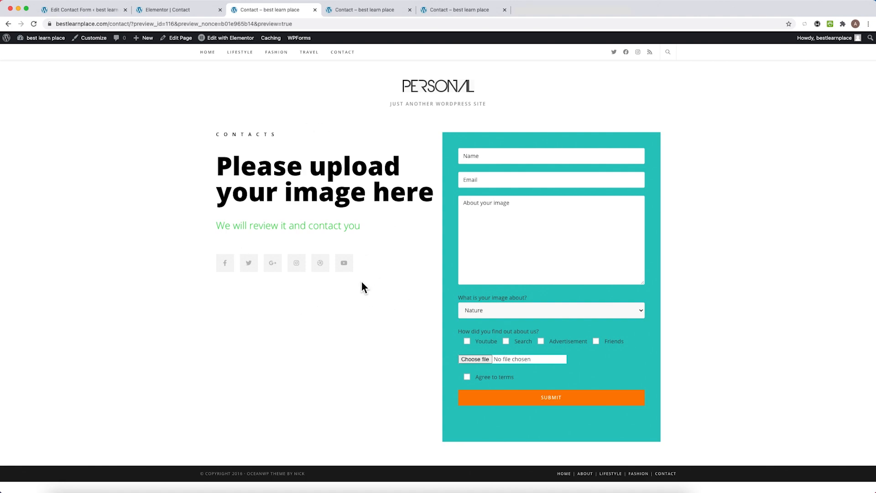
- Fill in the contact form's name and e-mail fields on the previewed page with test values
click(487, 159)
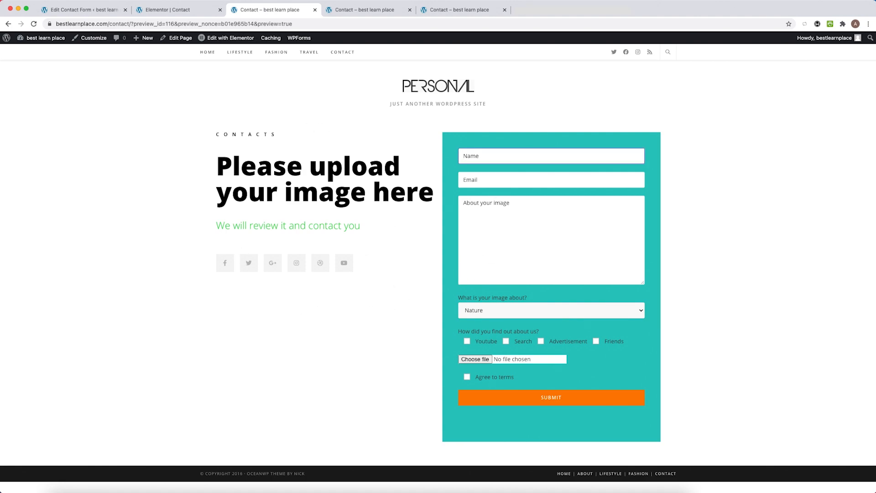
text(User)
click(464, 180)
text(use)
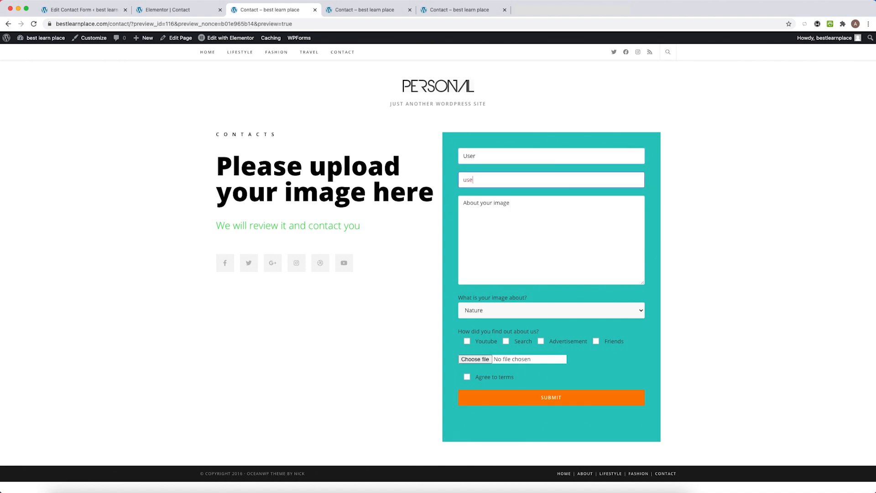
text(r#)
key(BackSpace)
text(@user.com)
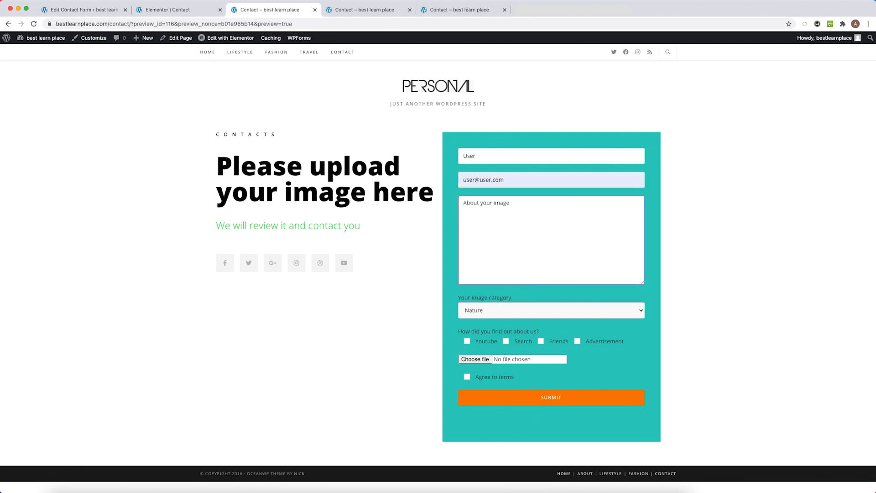
- Enter the message "Hello, I took this image last time I went climbing" and choose Nature as the image category
text(Hello, I took this image last time I went clim)
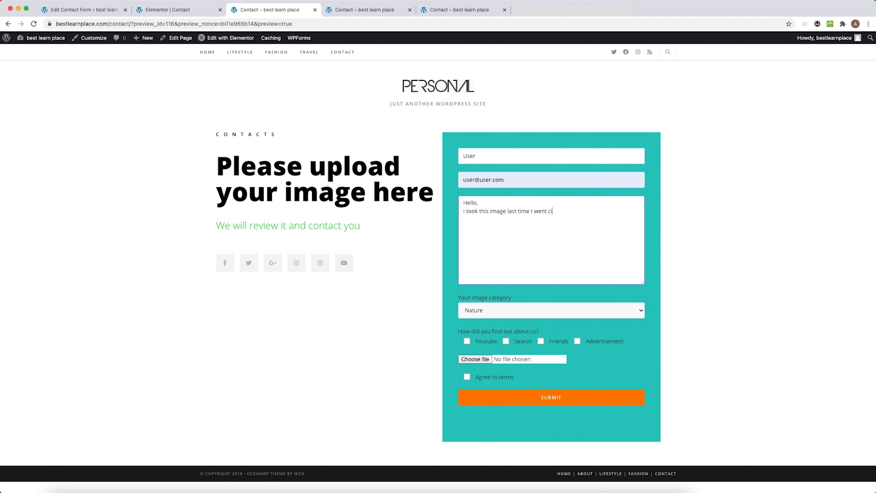
text(bing)
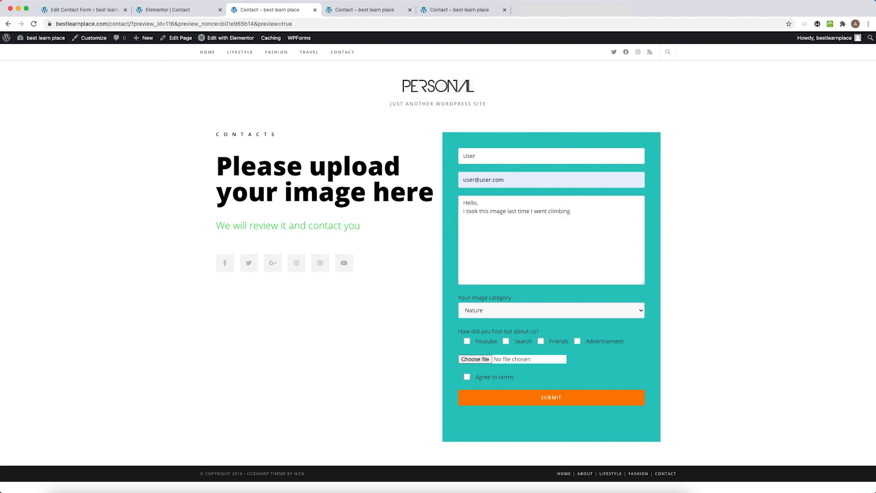
click(495, 312)
click(497, 311)
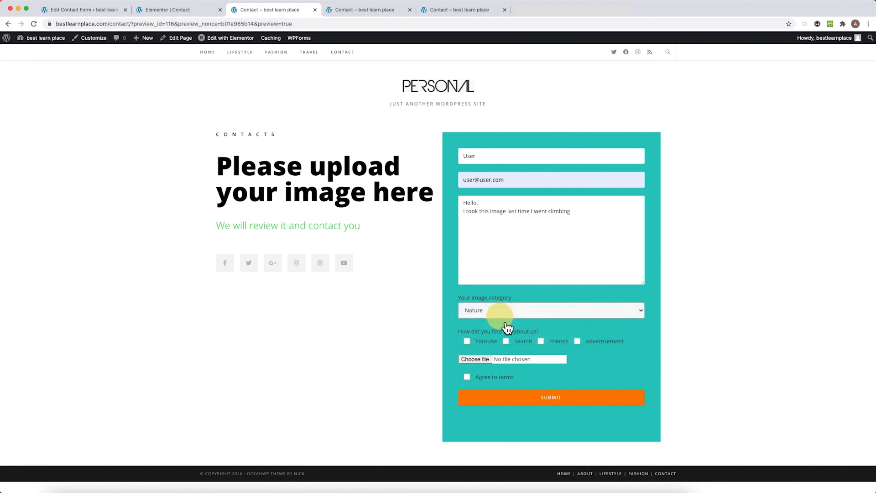
- Tick Youtube and Friends as the ways of finding out, and attach the image file church-1081718_1280.jpg
click(467, 342)
click(541, 342)
click(479, 359)
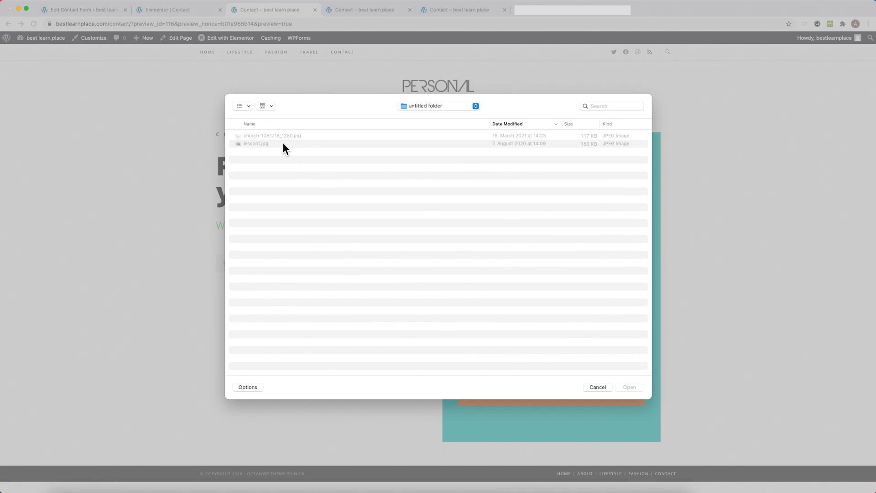
double_click(281, 136)
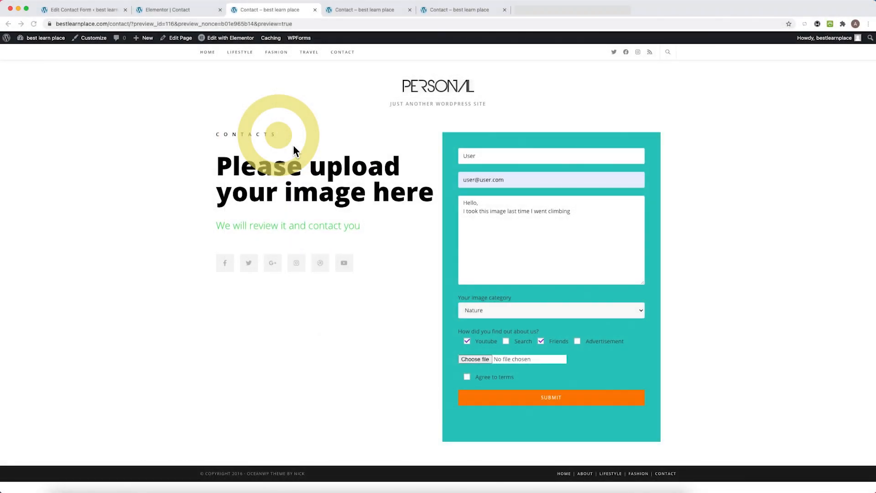
- Agree to the terms, submit the form, and check the resulting message and its attachment in Yahoo Mail
click(468, 379)
click(543, 402)
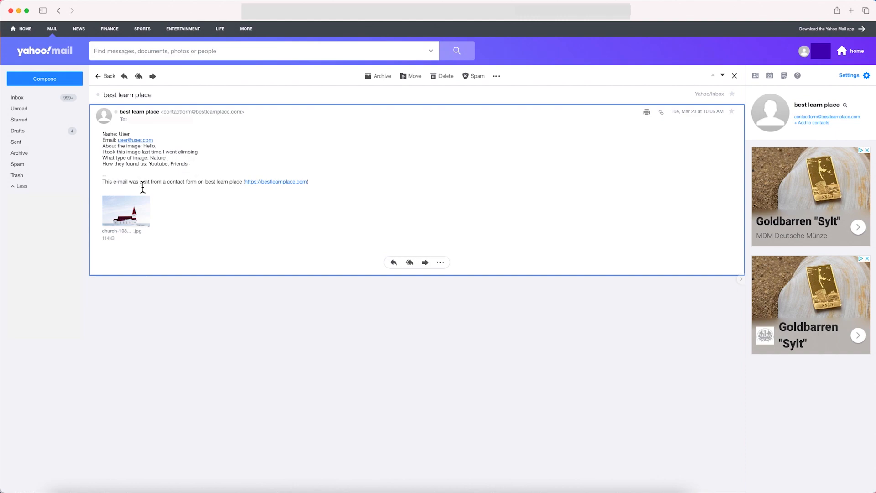
mouse_move(126, 225)
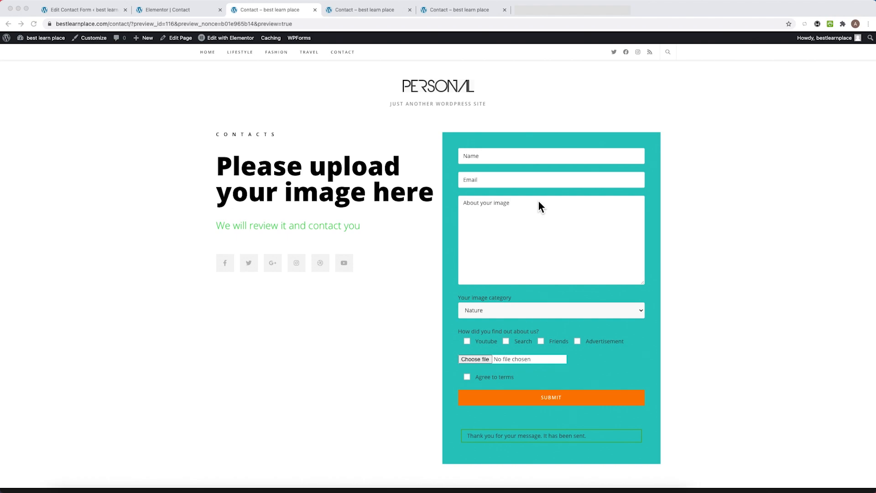
- Reload the Contact preview, open the site customizer from it, and delete all the custom CSS code
click(226, 41)
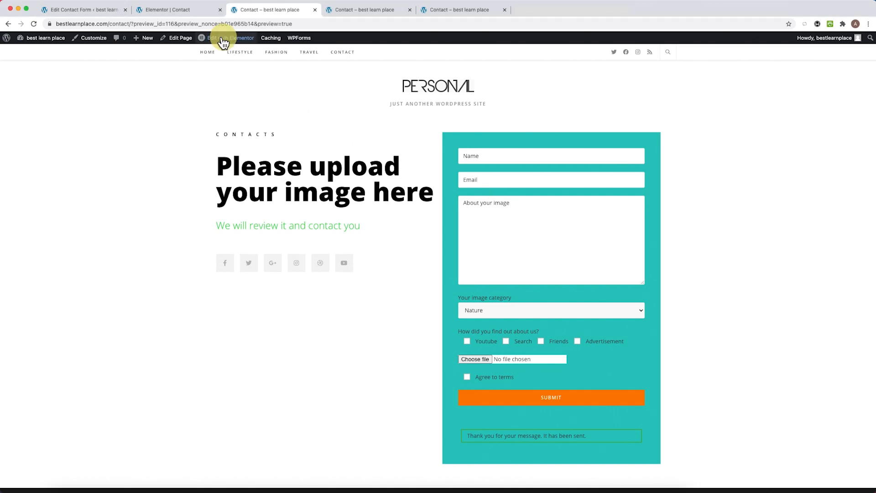
click(193, 14)
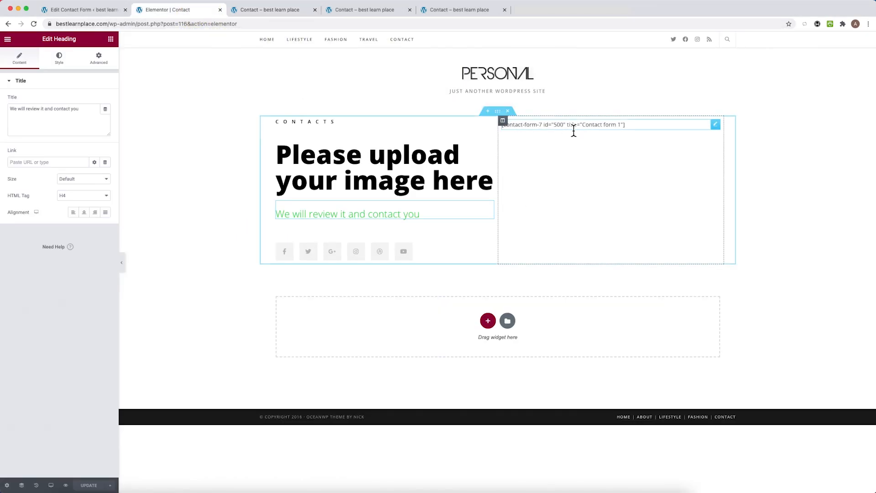
click(238, 12)
key(super+r)
click(108, 42)
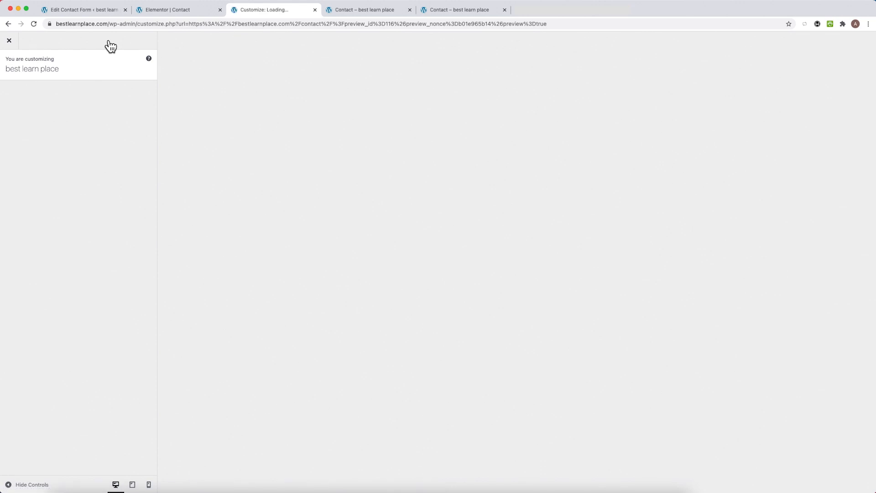
click(96, 354)
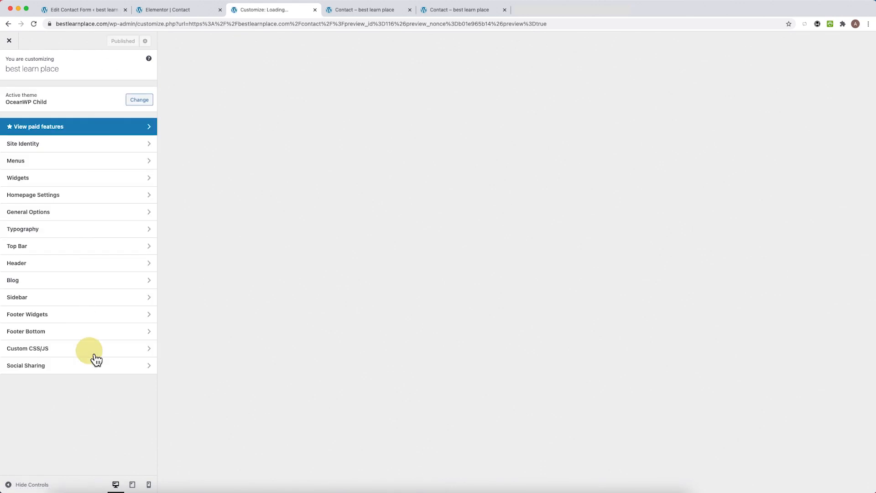
click(112, 354)
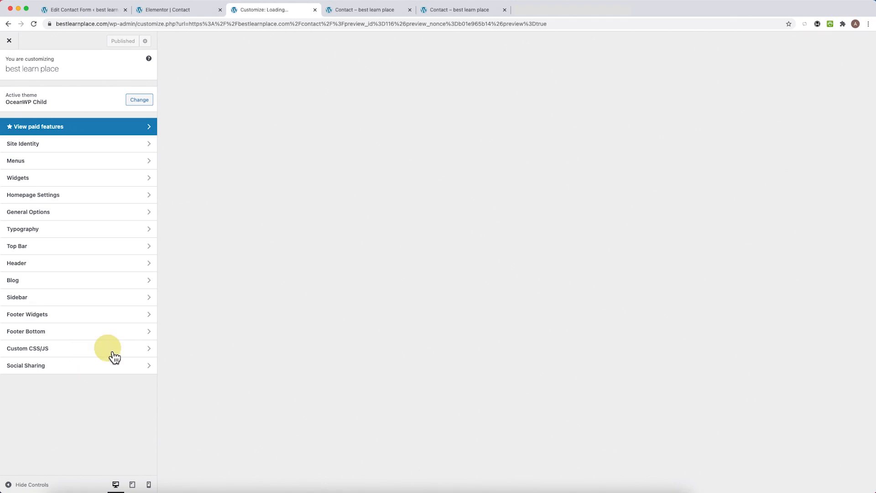
click(124, 357)
click(122, 344)
key(super+a)
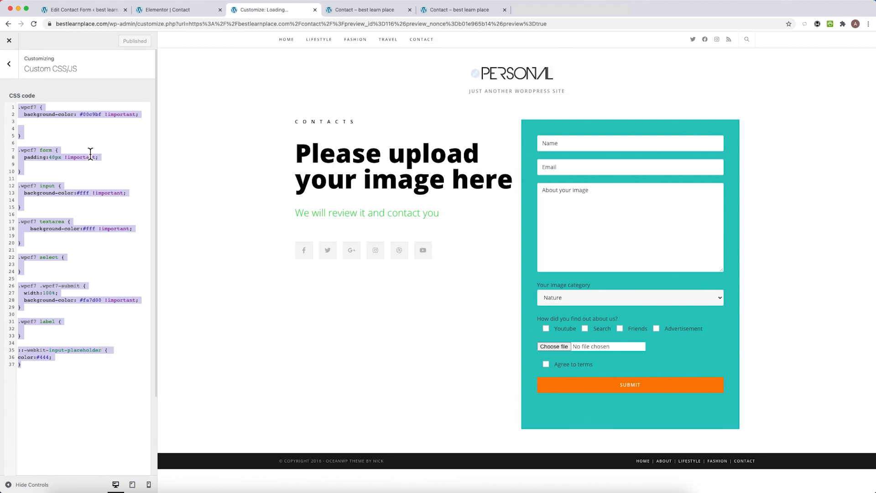
key(BackSpace)
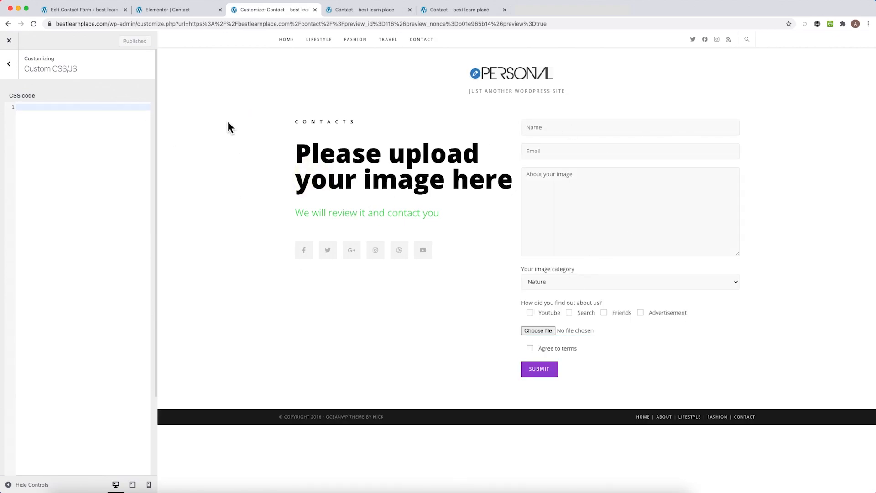
- Search the new plugins for "essential addons elementor", then install and activate Essential Addons for Elementor
click(85, 12)
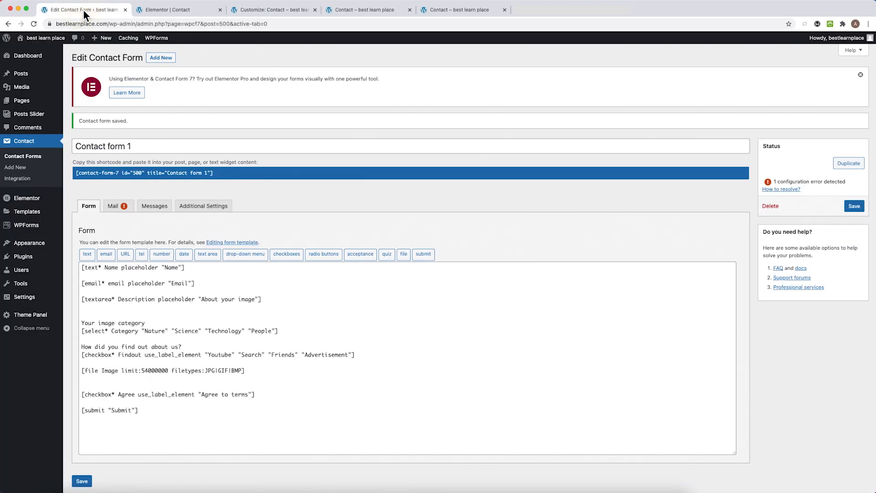
mouse_move(43, 256)
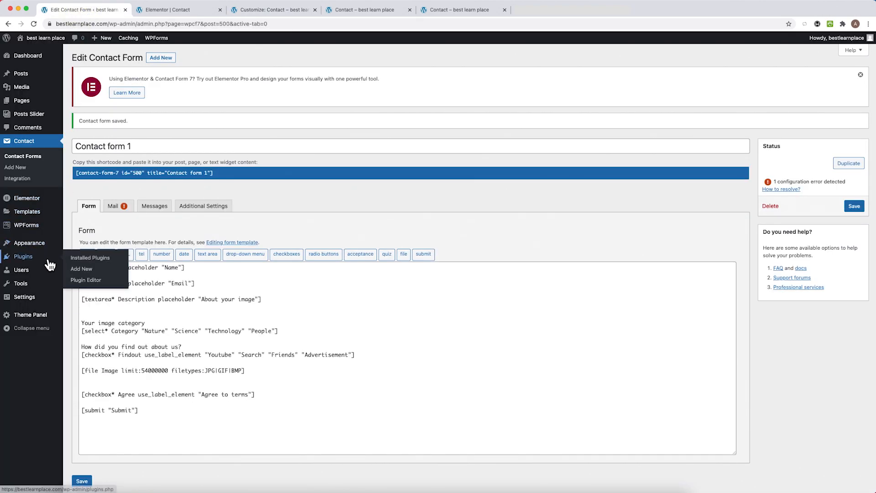
click(94, 270)
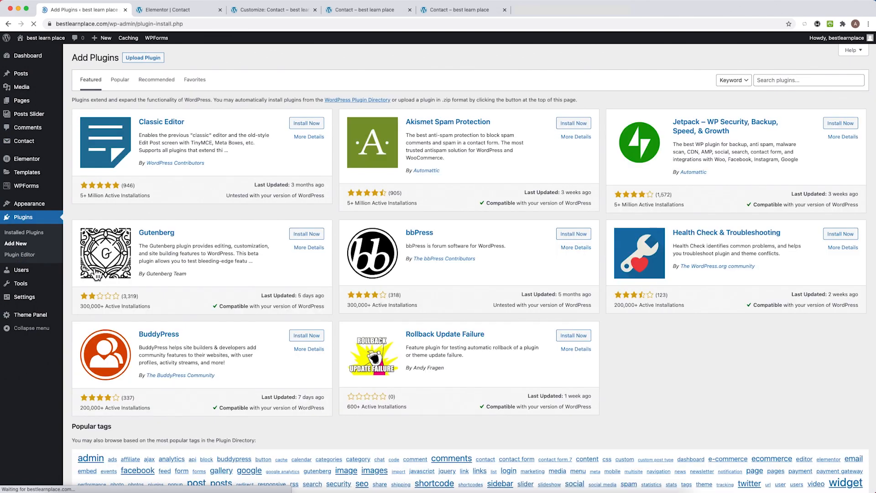
click(772, 81)
text(essential)
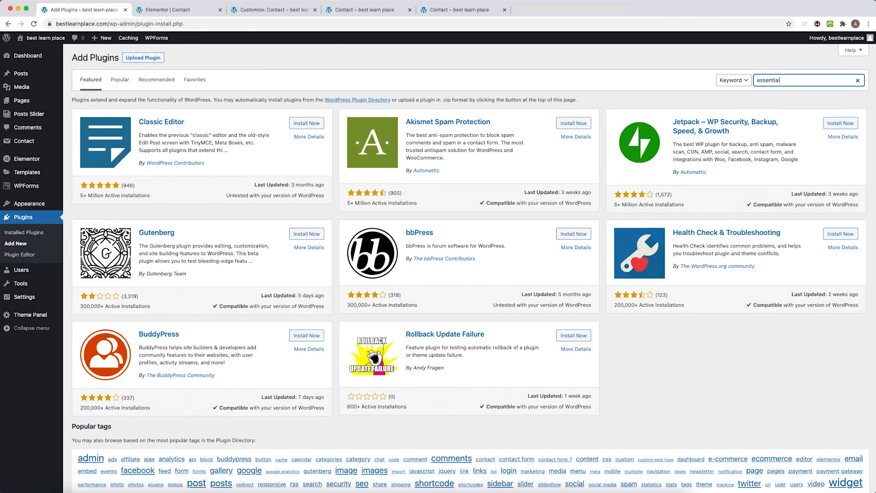
text( addons elementor)
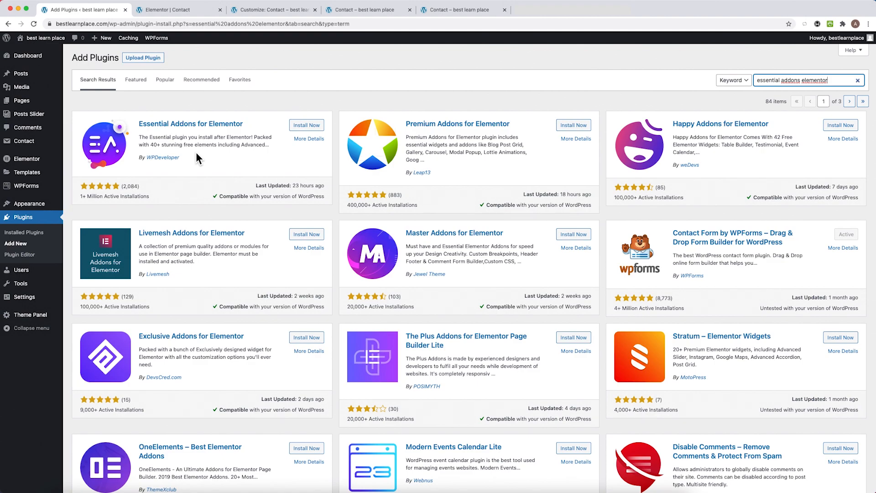
click(308, 129)
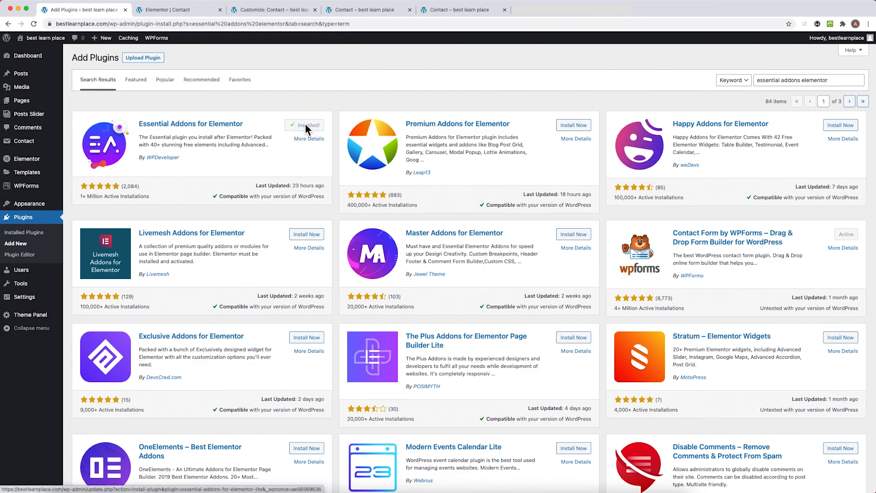
click(313, 128)
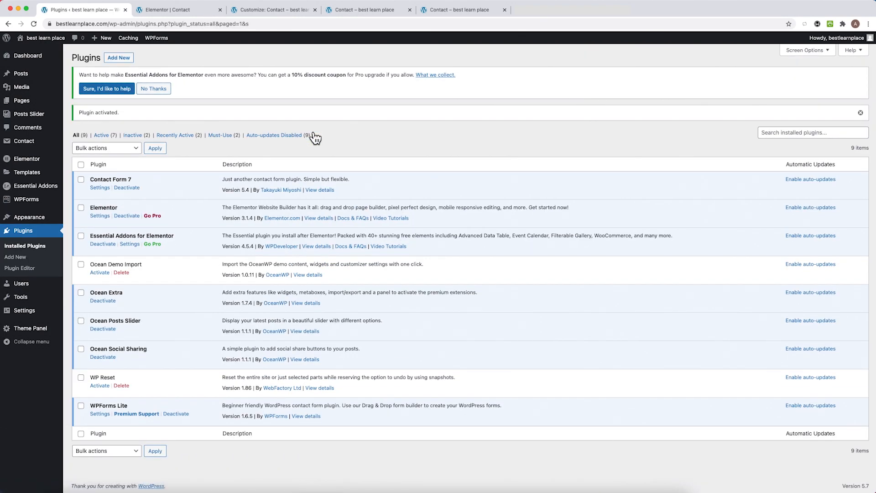
- Reload the Contact page's Elementor editor and look through its widget list
click(162, 10)
click(177, 24)
key(Return)
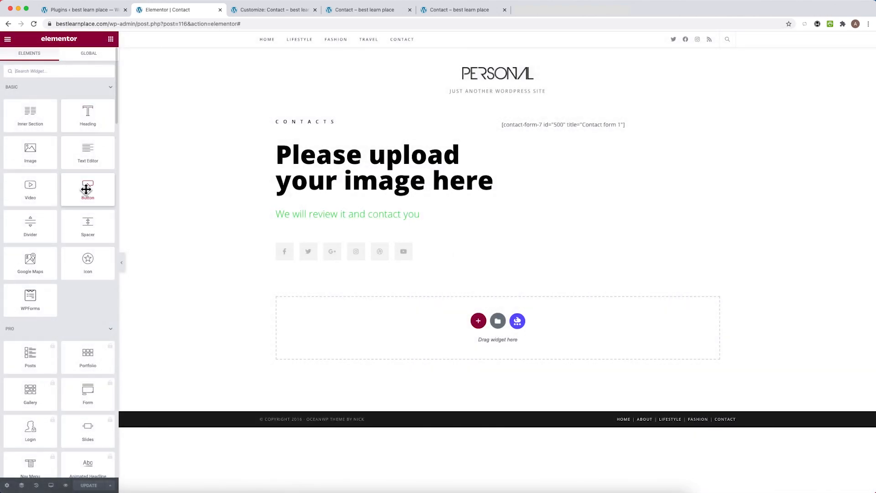
scroll(86, 189, down, 15)
scroll(86, 189, down, 20)
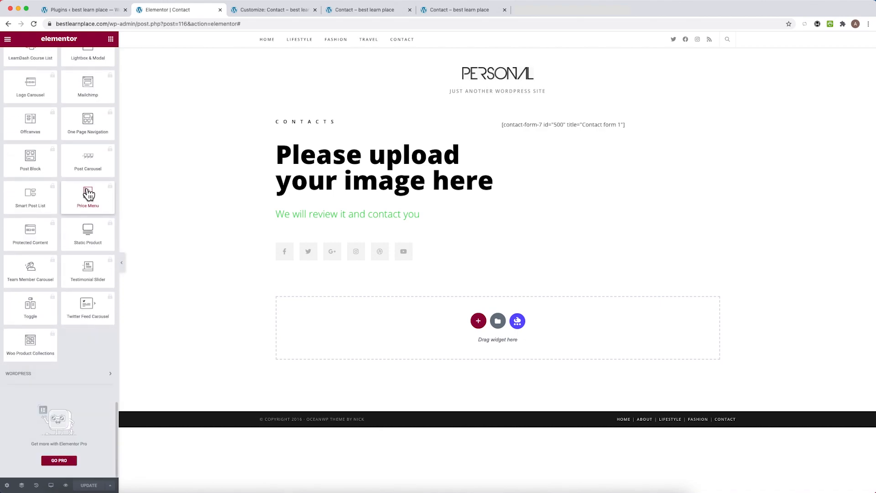
scroll(88, 194, up, 20)
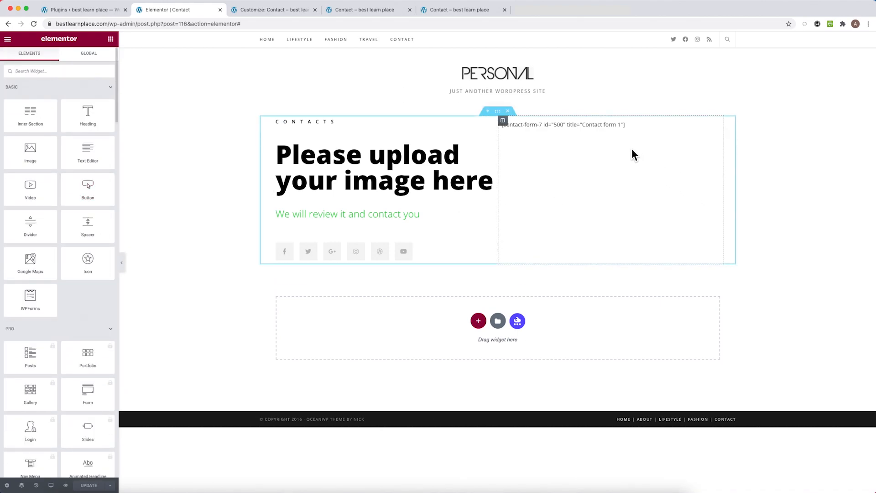
- Delete the HTML widget containing the contact form shortcode from the column beside the heading
click(628, 124)
click(637, 125)
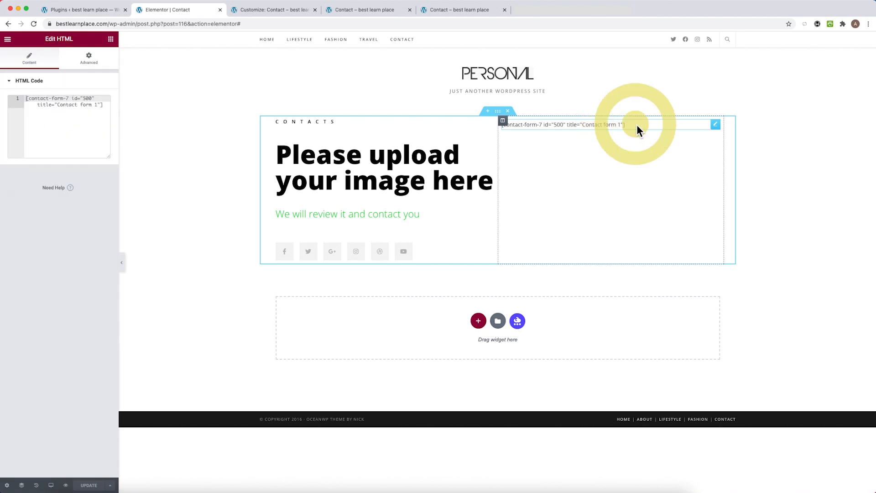
right_click(716, 125)
click(733, 238)
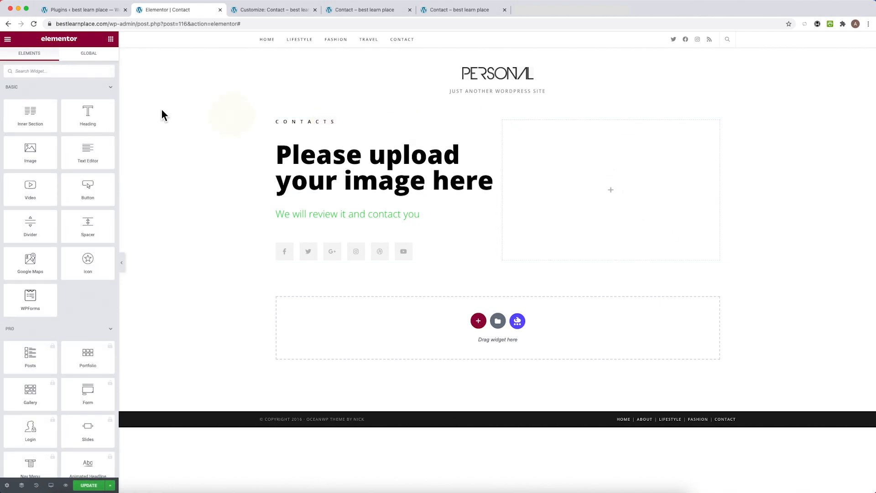
- Add a Contact Form 7 widget to the empty column and select Contact form 1 as its form
click(82, 73)
text(contact)
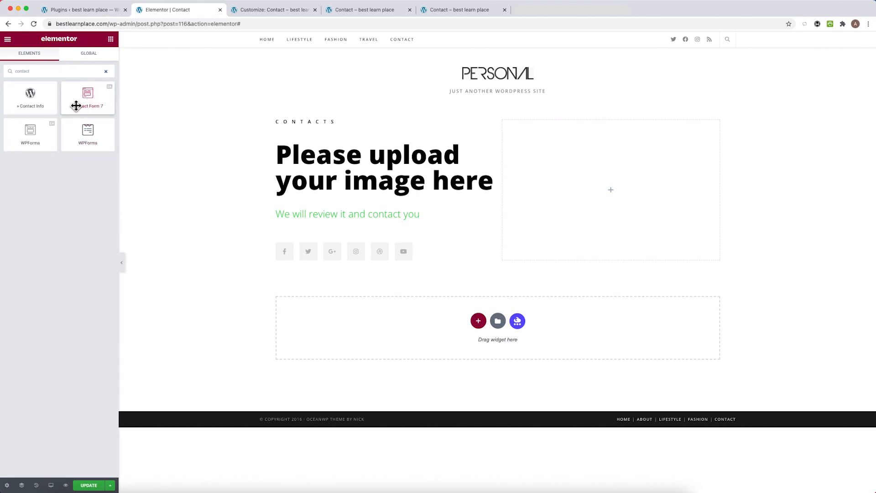
drag(88, 93, 576, 138)
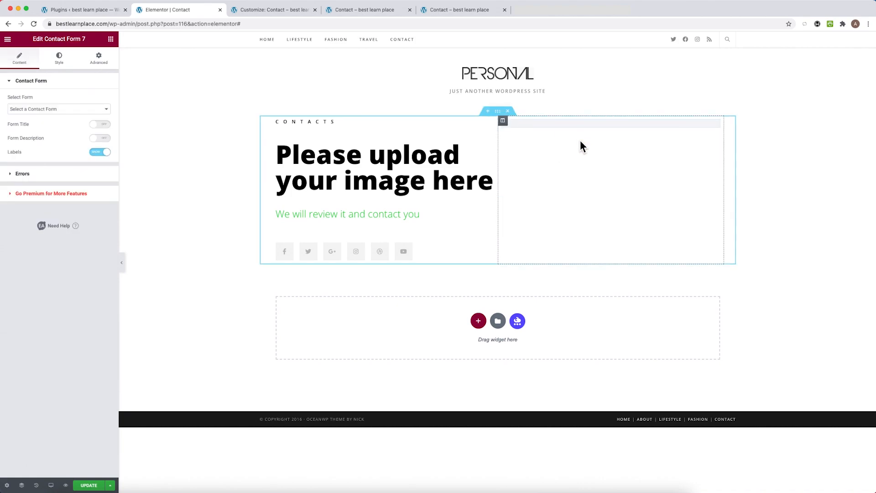
click(503, 121)
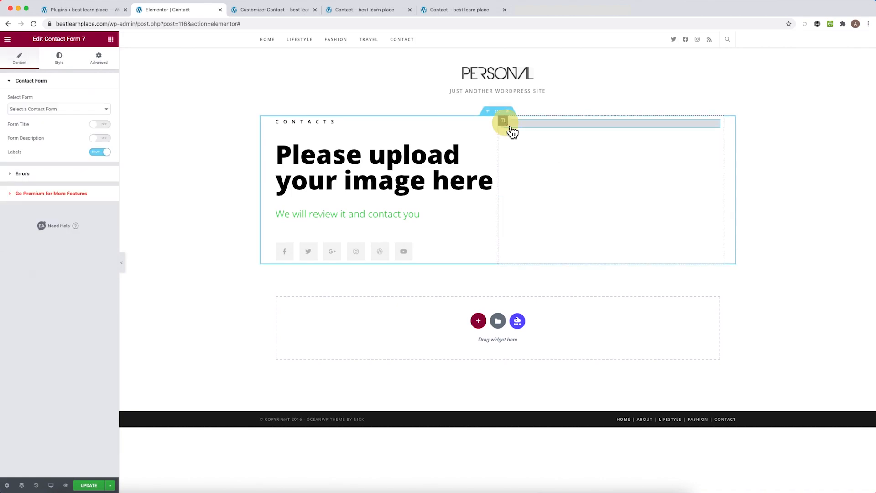
click(525, 125)
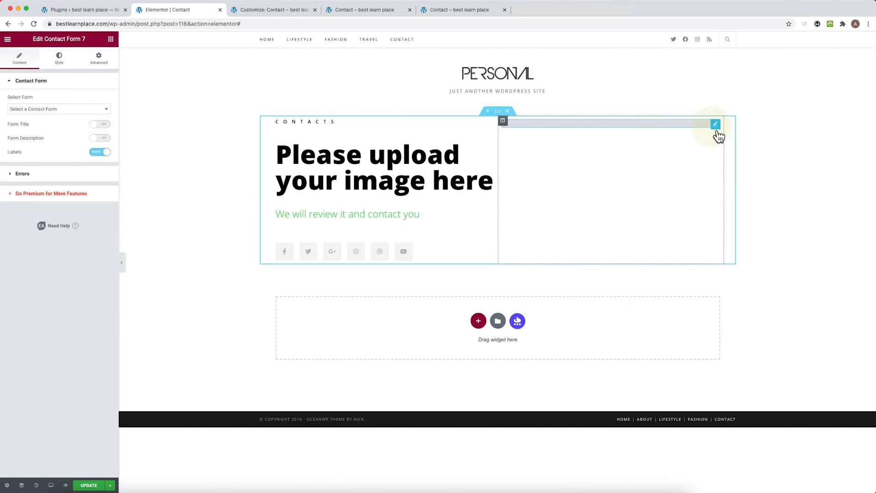
click(67, 110)
click(71, 119)
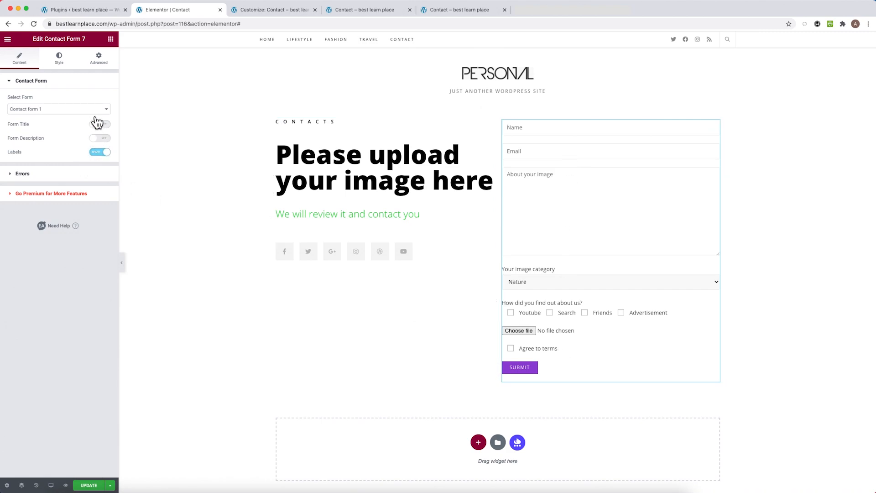
- Check the form widget's error message options and open the style settings for its inputs and text area
click(86, 173)
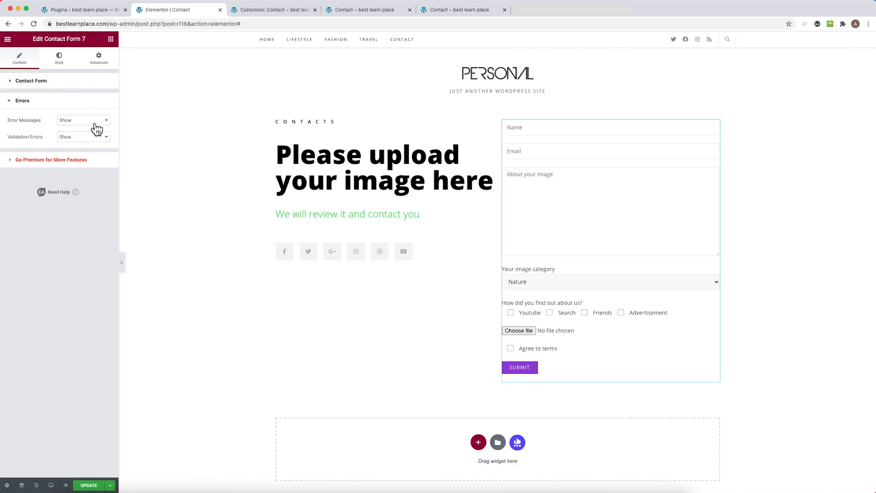
click(56, 105)
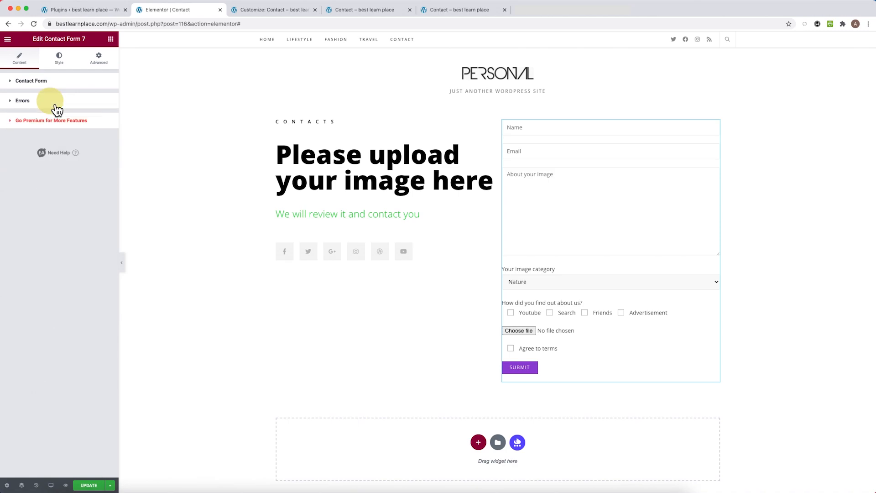
click(62, 56)
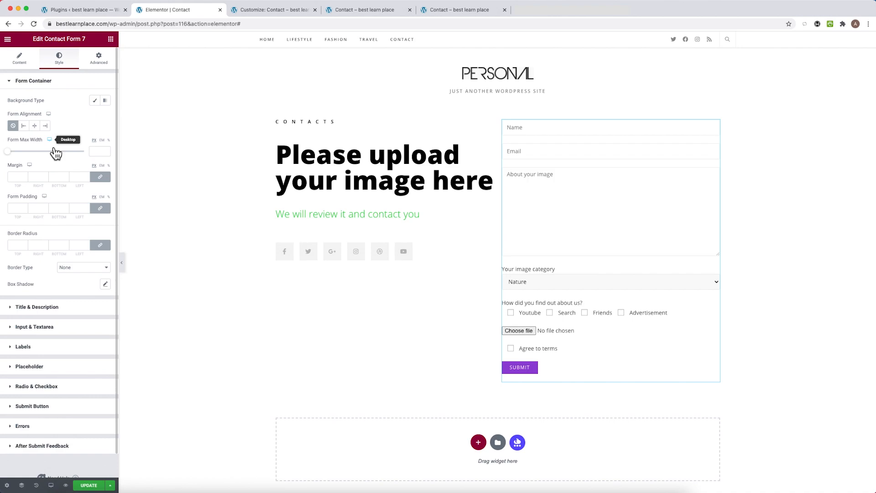
click(42, 326)
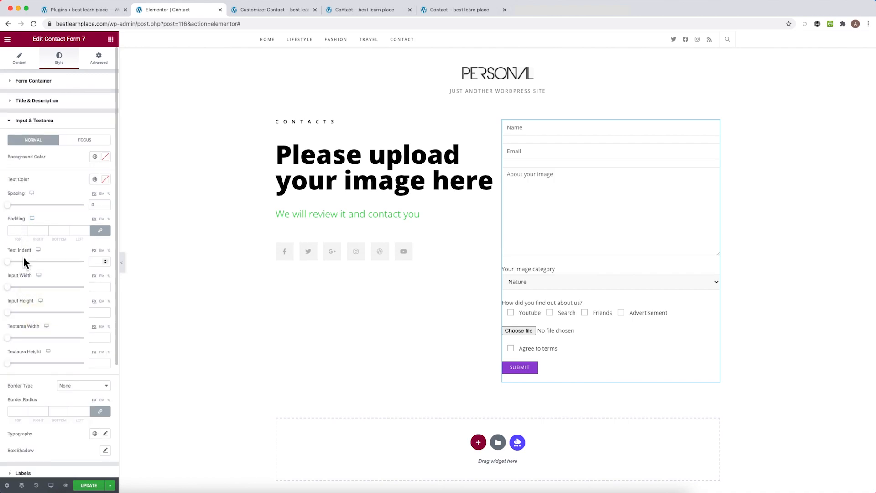
- Try a custom input width for the form fields and clear the value again
drag(9, 287, 34, 290)
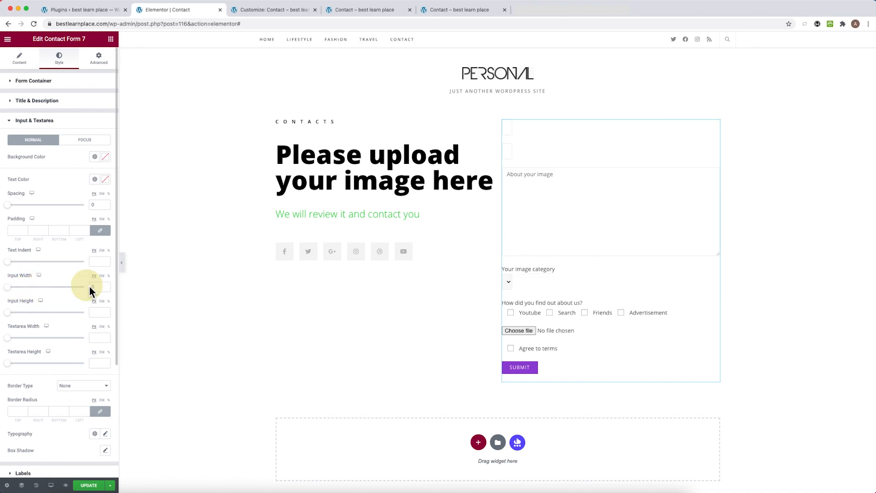
click(94, 288)
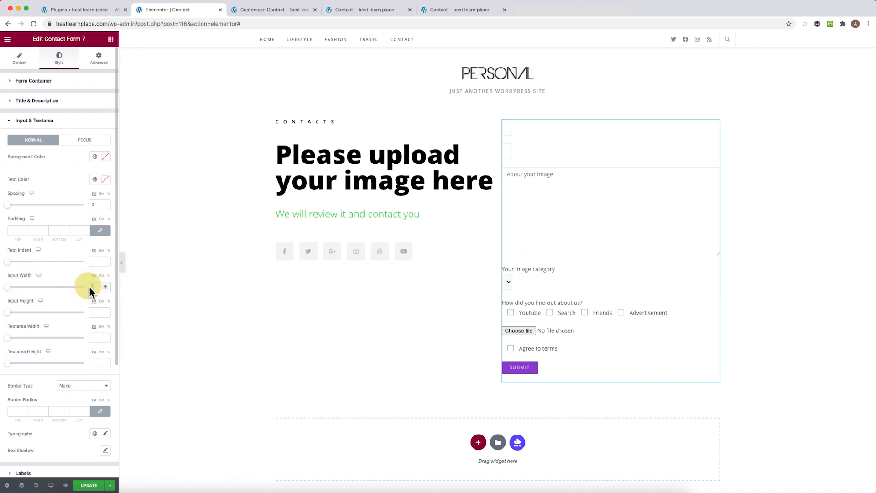
key(BackSpace)
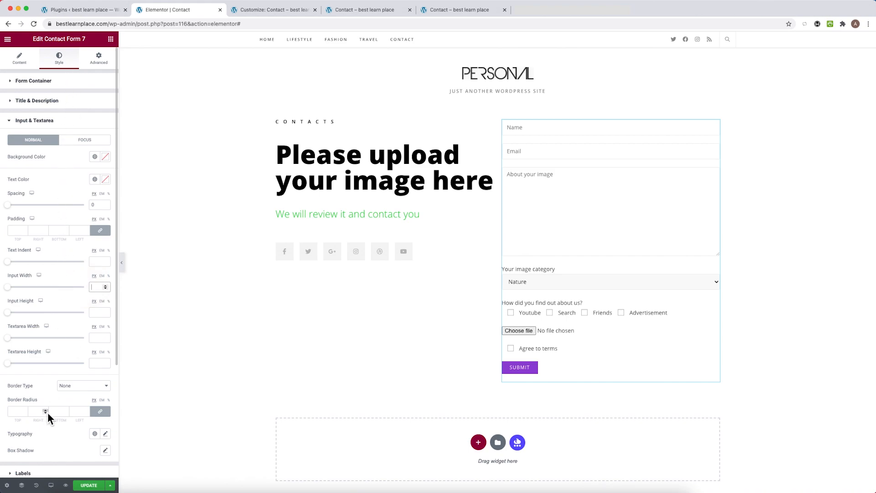
- Set the background color of the form's inputs and text area to a medium red
click(105, 157)
drag(92, 207, 65, 197)
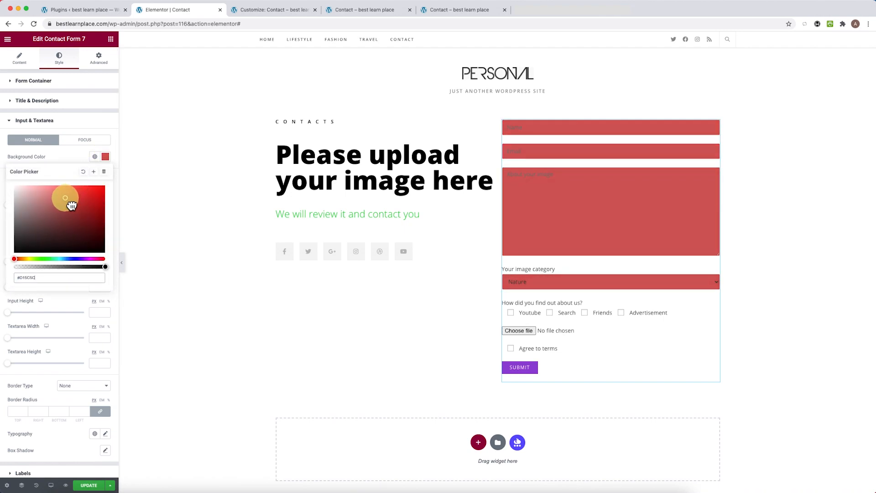
click(78, 163)
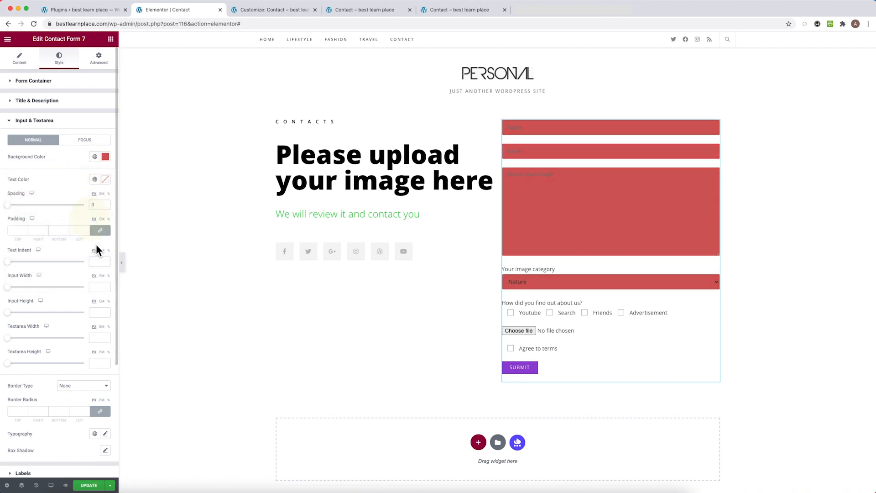